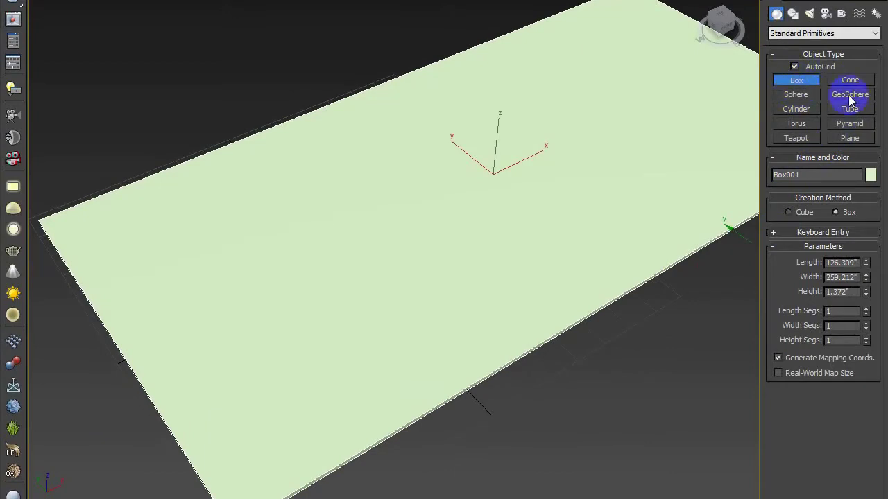
Step: Draw a thin wall box about 40 inches long near the end of the ground slab and set its height to 120 inches
left_click_drag(283, 412, 652, 206)
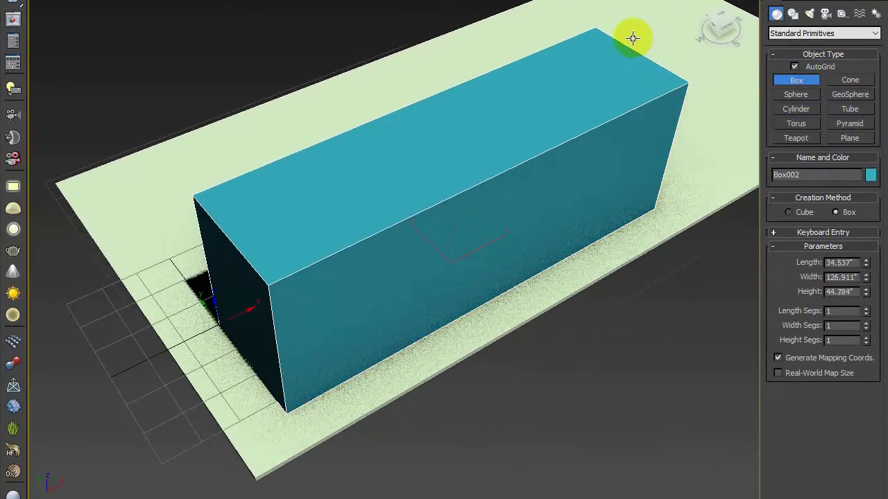
right_click(632, 38)
left_click_drag(223, 332, 305, 441)
left_click(349, 272)
type("1")
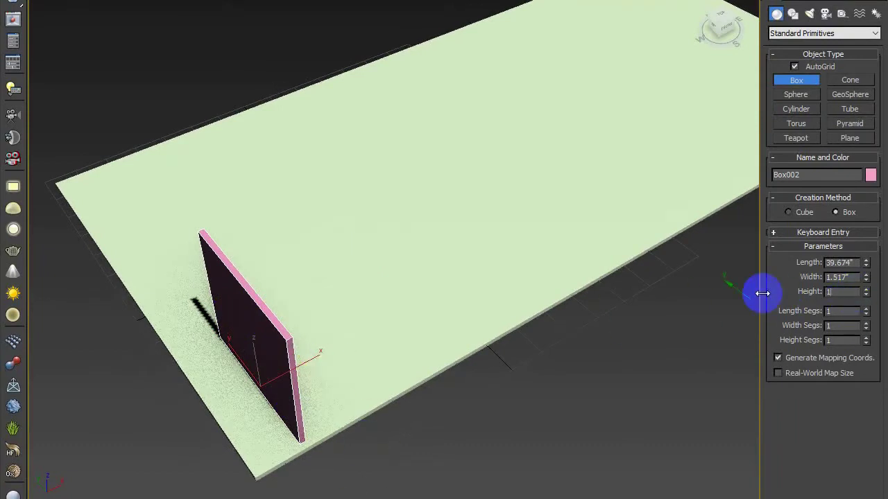
type("20")
key("Return")
Step: Set the wall box's width to 6 inches and its length to 10 feet
scroll(538, 267, "down", 5)
middle_click_drag(539, 268, 268, 275, "alt")
scroll(407, 281, "down", 3)
middle_click_drag(406, 281, 586, 274, "alt")
scroll(443, 273, "down", 3)
scroll(424, 269, "up", 5)
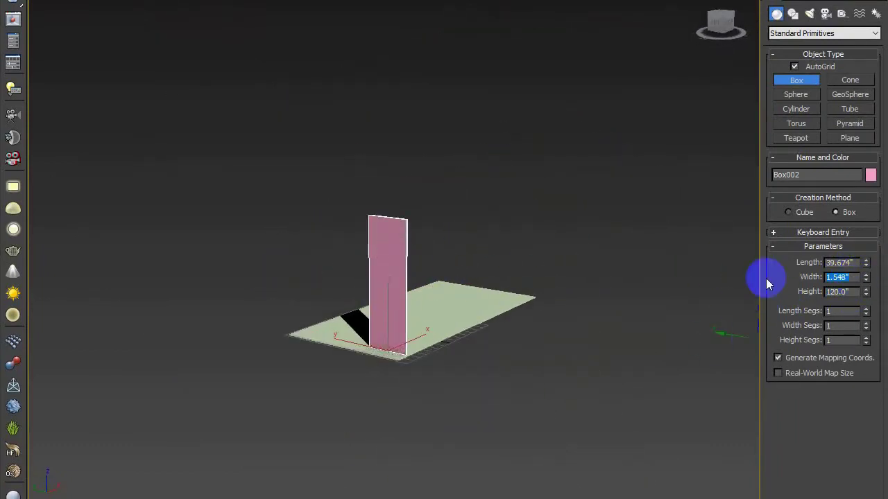
middle_click_drag(397, 312, 449, 337, "alt")
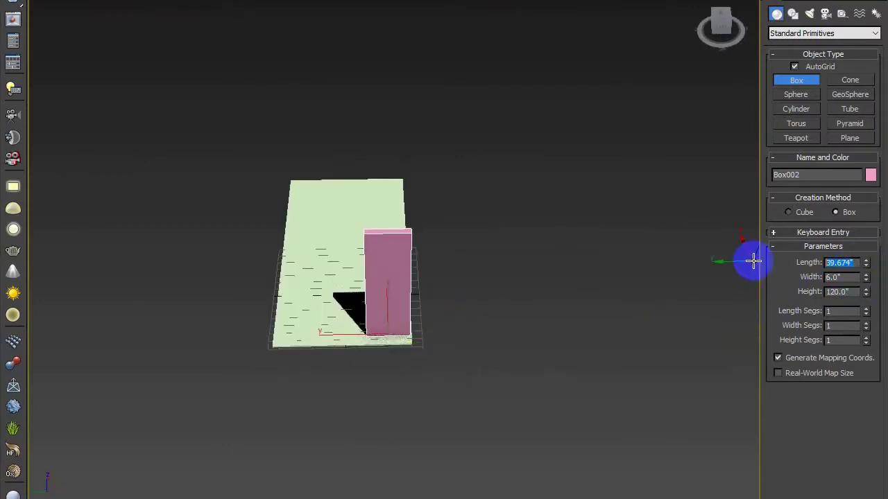
type("10'")
key("Return")
right_click(448, 287)
Step: Clone the wall along its length so the copy stands end to end with the original
middle_click_drag(447, 287, 376, 351)
key("w")
mouse_move(489, 337)
middle_mouse_down("alt")
mouse_move(470, 348)
mouse_move(535, 362)
mouse_move(431, 370)
middle_mouse_up("alt")
left_click_drag(409, 380, 269, 386, "shift")
left_click(443, 300)
Step: Change the cloned wall's object color to purple
left_click(870, 175)
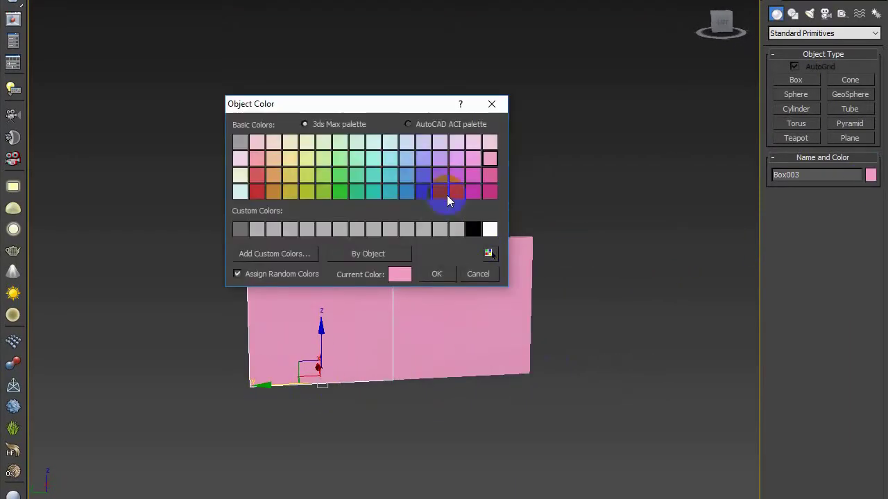
left_click(447, 195)
left_click(436, 274)
Step: Clone the pink wall and offset the copy along the X axis
left_click(485, 298)
middle_click_drag(624, 327, 480, 354, "alt")
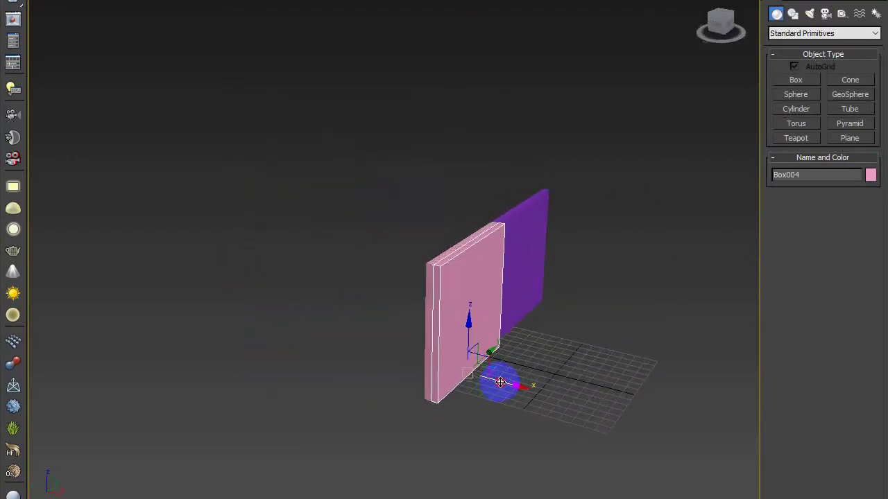
left_click_drag(500, 383, 570, 397, "shift")
Step: Rotate the copied wall perpendicular about the vertical axis and move it to form a corner with the pink wall
middle_click_drag(581, 344, 574, 378, "alt")
key("e")
left_click_drag(556, 415, 431, 375)
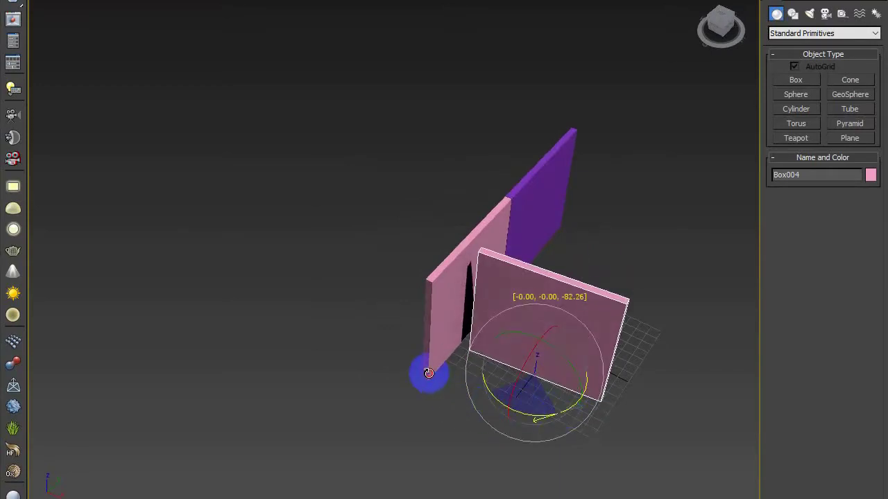
key("w")
left_click_drag(542, 352, 515, 400)
scroll(538, 439, "up", 6)
scroll(512, 405, "down", 5)
Step: Save the scene to the Desktop under the file name Project-6
left_click(14, 2)
left_click(49, 75)
left_click(223, 362)
type("P")
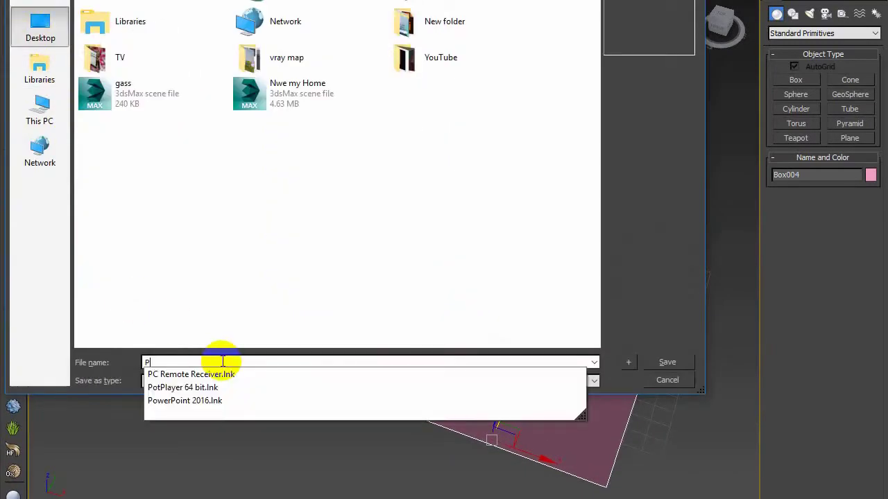
type("roje")
type("ct-6")
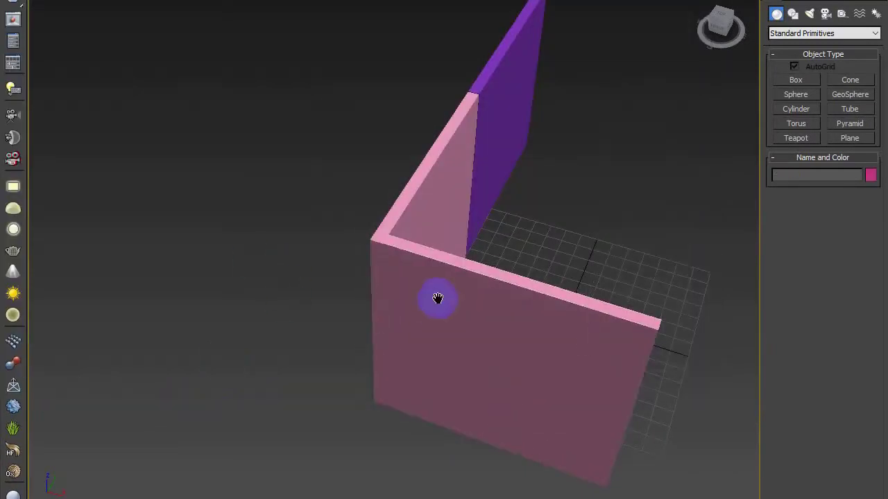
Step: Clone the perpendicular pink wall once along the X axis to extend it end to end
middle_click_drag(436, 297, 393, 310, "alt")
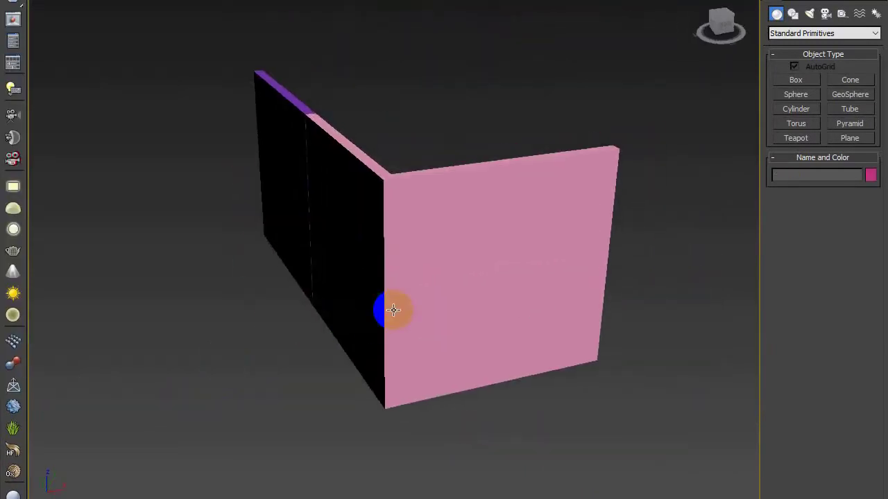
left_click(467, 305)
scroll(467, 305, "down", 5)
left_click_drag(523, 327, 604, 310, "shift")
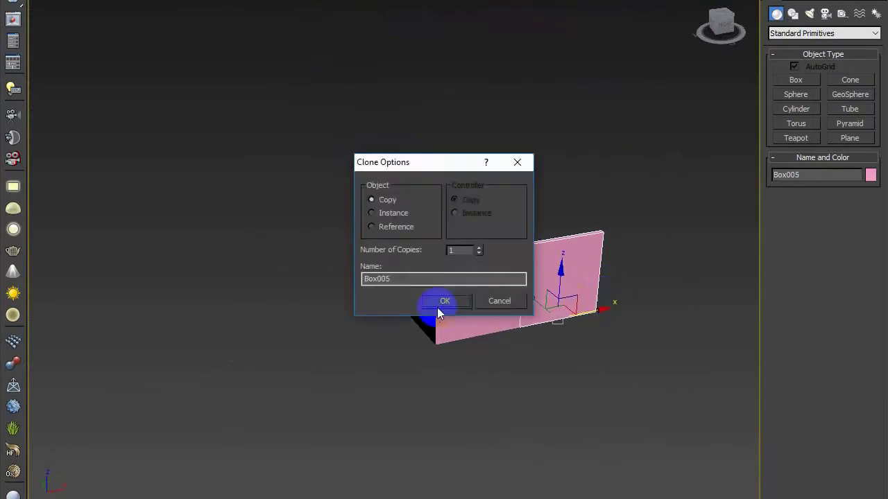
left_click(437, 308)
Step: Set the purple wall's height to 216 inches
mouse_move(541, 352)
middle_mouse_down("alt")
mouse_move(477, 366)
mouse_move(461, 354)
middle_mouse_up("alt")
left_click(796, 1)
left_click_drag(854, 217, 759, 219)
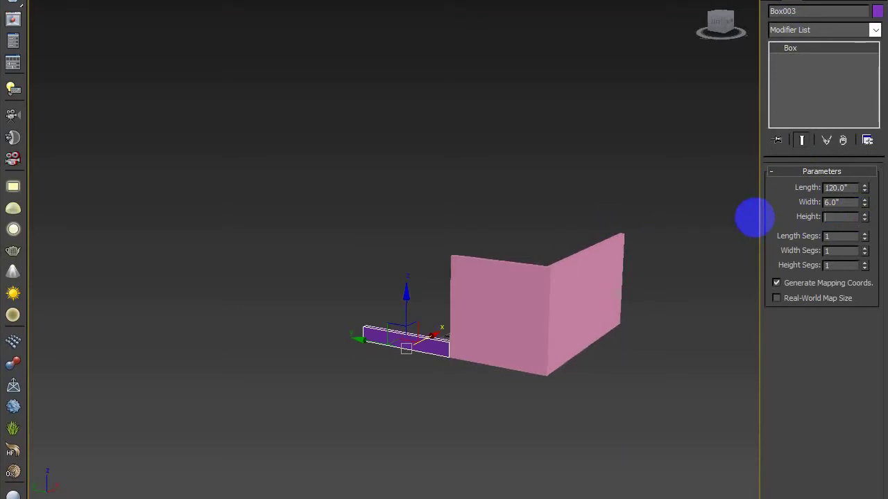
type("186")
key("Return")
middle_click_drag(540, 192, 497, 288, "alt")
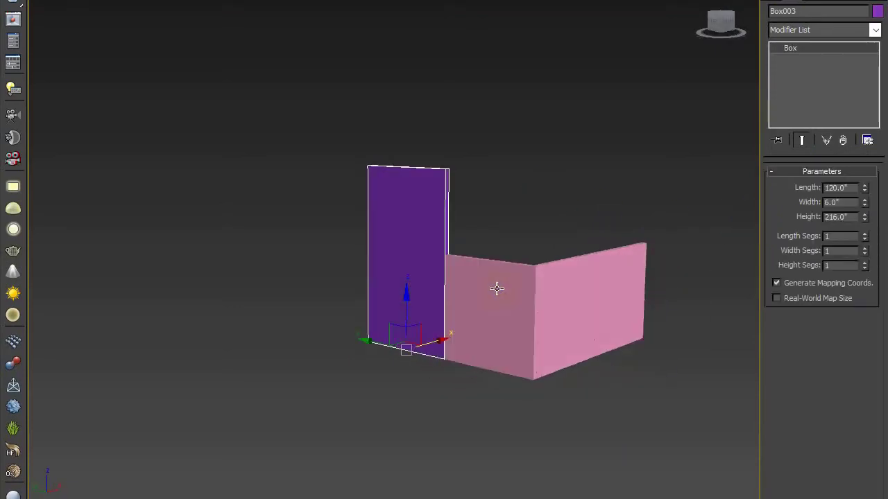
Step: Raise the purple wall's height to 19 feet and finally to 240 inches
left_click_drag(847, 216, 765, 222)
type("19'")
key("Return")
left_click(610, 225)
middle_click_drag(531, 315, 541, 309, "alt")
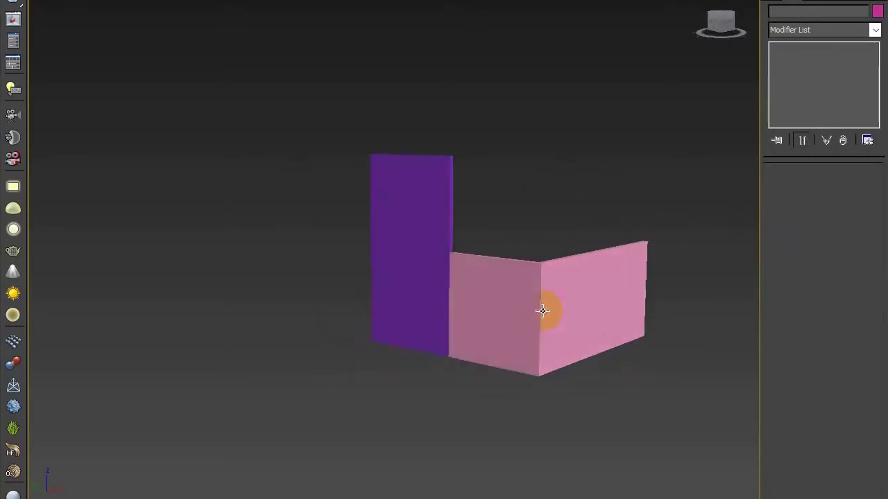
left_click(490, 310)
mouse_move(455, 308)
middle_mouse_down("alt")
mouse_move(474, 311)
mouse_move(464, 297)
middle_mouse_up("alt")
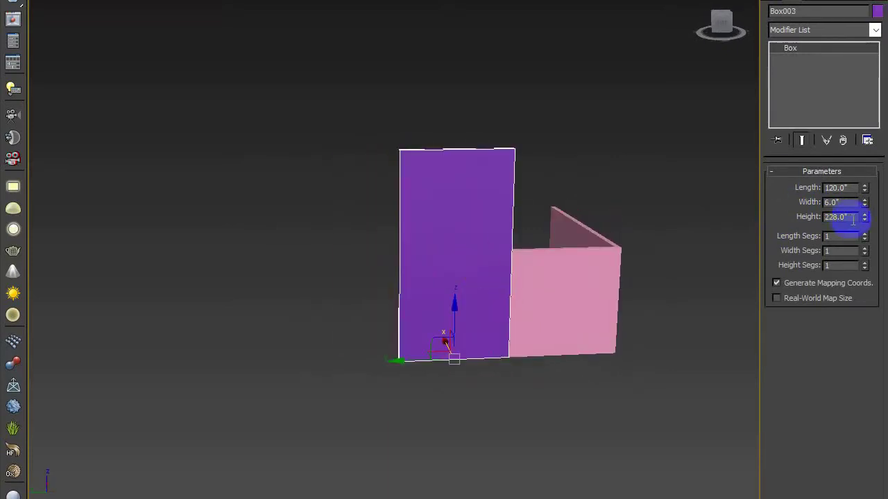
middle_click_drag(441, 172, 495, 359, "alt")
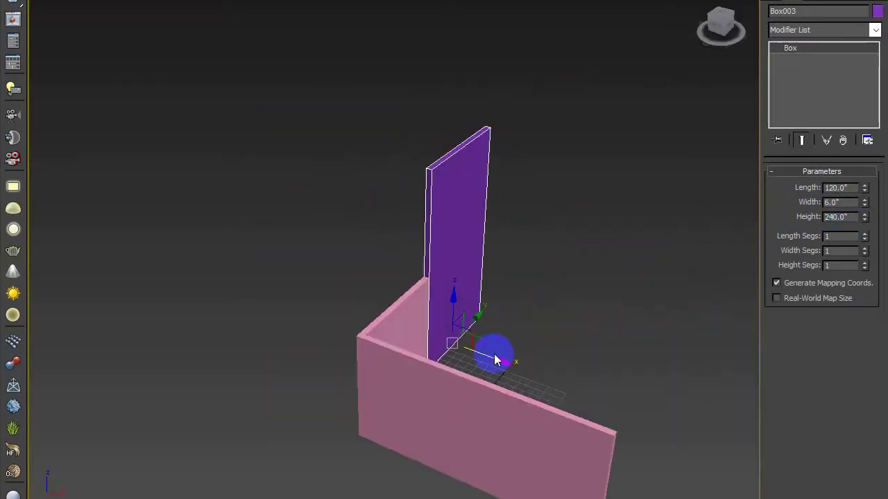
Step: Clone the tall purple wall along the X axis and rotate the copy perpendicular about the vertical axis
left_click_drag(501, 361, 562, 383, "shift")
left_click(464, 323)
key("e")
left_click_drag(494, 396, 666, 365)
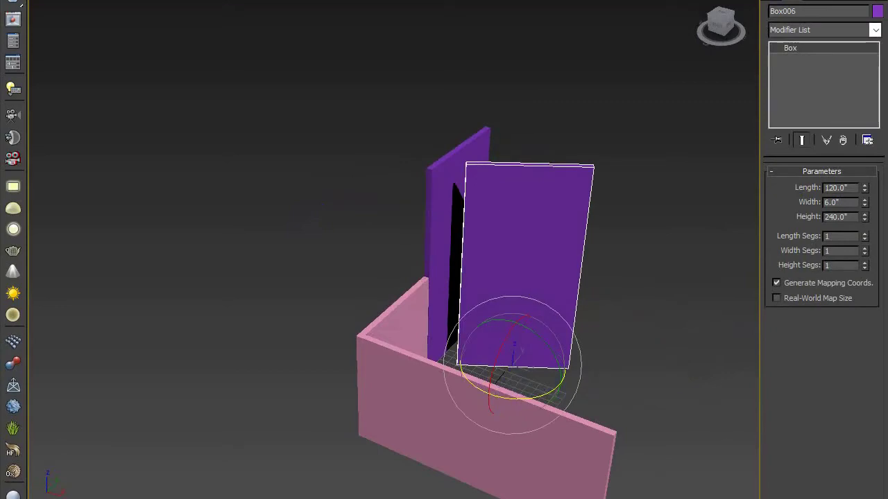
key("Return")
Step: Move the rotated purple copy so it forms a corner with the original tall wall
middle_click_drag(475, 293, 411, 265, "alt")
left_click_drag(325, 309, 350, 314)
middle_click_drag(458, 277, 379, 177, "alt")
scroll(378, 177, "down", 4)
Step: Select both tall purple walls and change their object color to grey
left_click(458, 135)
left_click(339, 187)
middle_click_drag(389, 215, 513, 243, "alt")
scroll(509, 208, "up", 4)
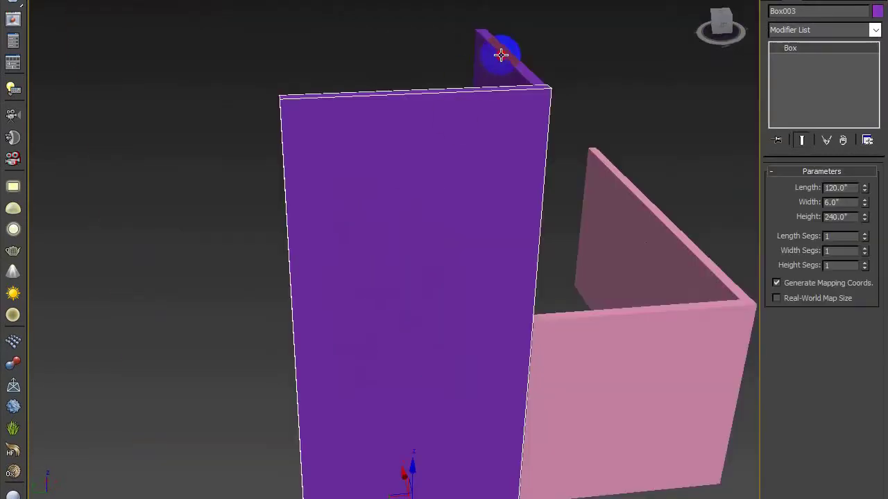
left_click(502, 53, "ctrl")
left_click(877, 11)
left_click(242, 228)
left_click(431, 273)
left_click(576, 153)
Step: Draw a window-sized box on the lower part of the grey wall's outer face and shift it through the wall
middle_click_drag(443, 260, 406, 233, "alt")
scroll(406, 233, "up", 5)
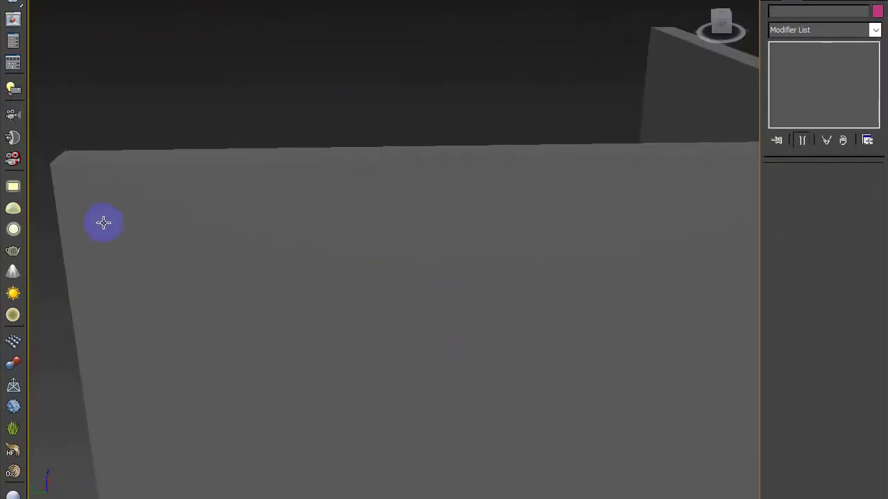
left_click(772, 2)
left_click(796, 79)
scroll(478, 257, "down", 5)
scroll(488, 260, "up", 4)
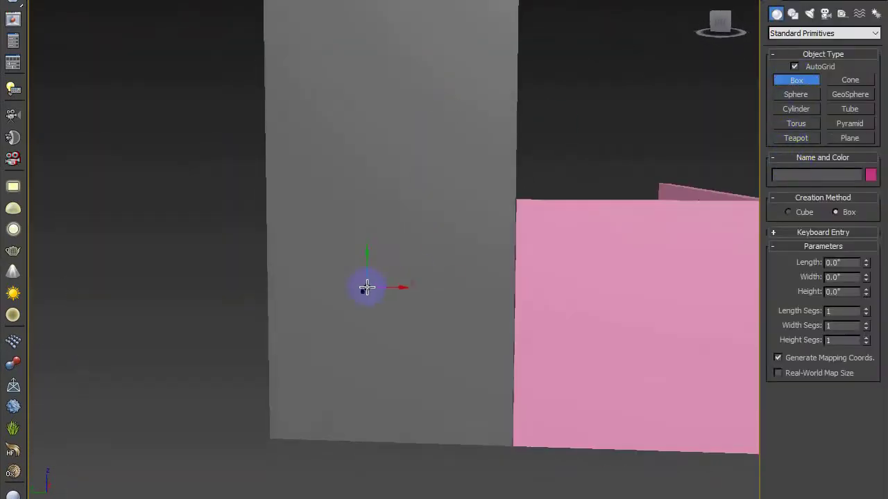
left_click_drag(458, 389, 459, 391)
left_click(404, 446)
right_click(404, 446)
middle_click_drag(485, 281, 430, 317, "alt")
left_click_drag(466, 321, 517, 310)
Step: Copy the window box to the upper part of the grey wall and onto the adjoining pink wall
middle_click_drag(429, 333, 508, 299, "alt")
left_click_drag(439, 289, 440, 17, "shift")
left_click(446, 301)
scroll(437, 256, "down", 5)
middle_click_drag(427, 101, 425, 115)
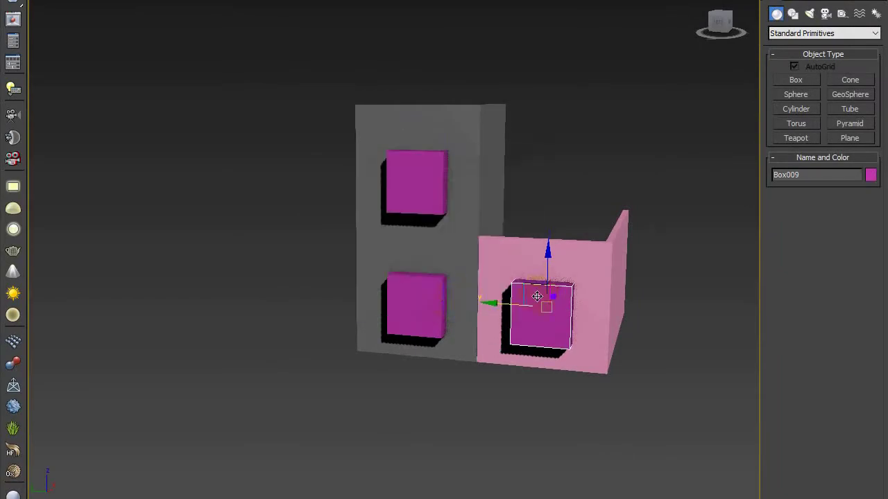
Step: Clone the pink wall's window box along the Y axis to a spot in front of the perpendicular pink wall
scroll(531, 323, "up", 4)
middle_click_drag(499, 298, 490, 276, "alt")
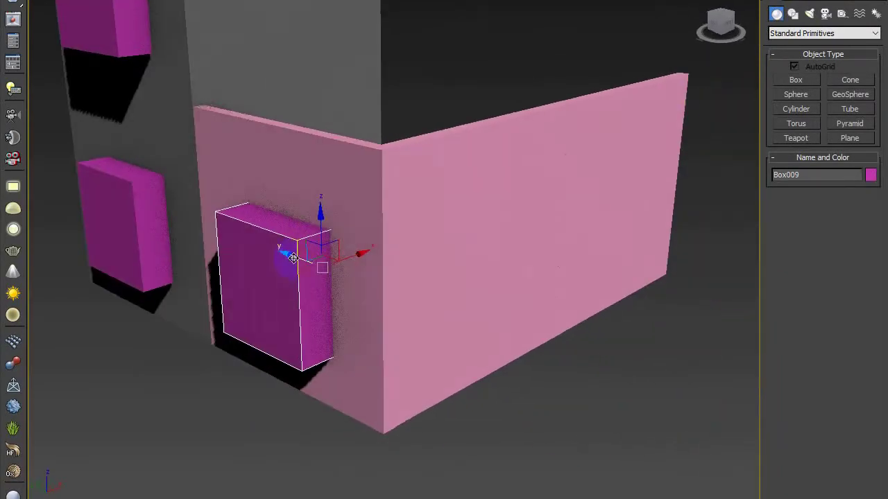
left_click_drag(288, 253, 507, 320, "shift")
left_click(444, 301)
Step: Try to rotate the cloned window box about the vertical axis
key("e")
left_click_drag(552, 377, 605, 375)
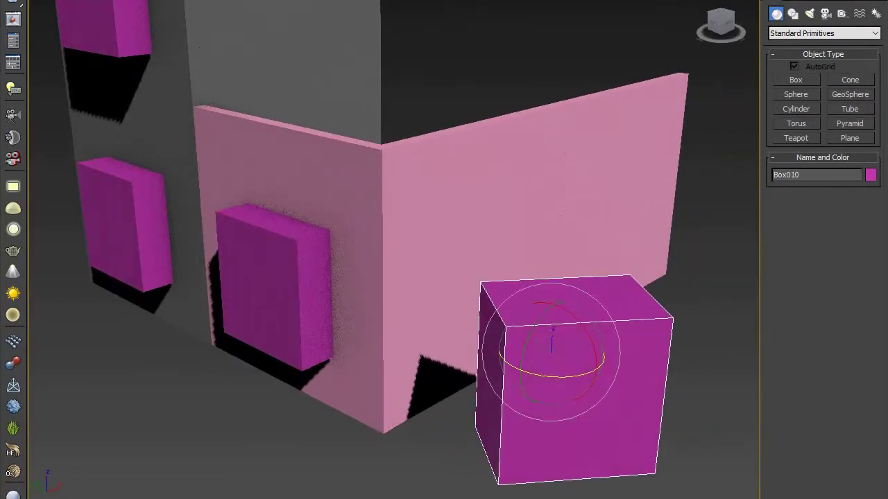
key("ctrl+z")
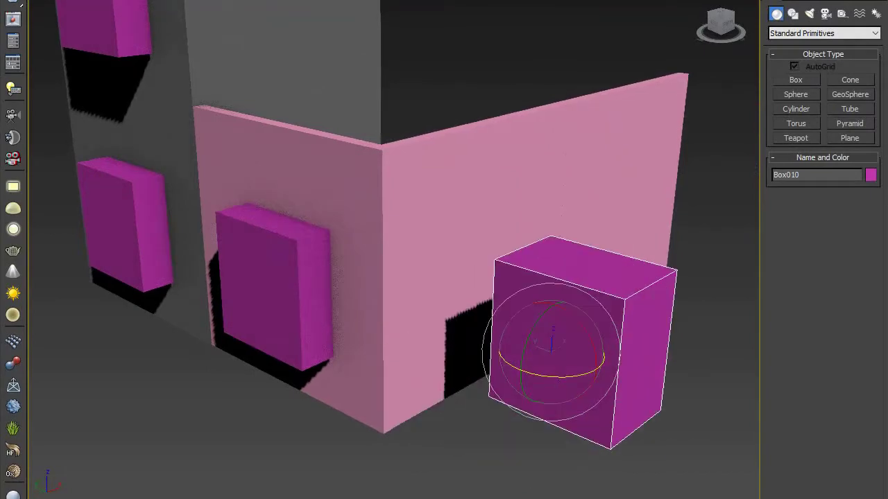
Step: Rotate the cloned window box to line up with the perpendicular pink wall and move it into that wall
left_click(589, 403)
middle_click_drag(589, 404, 548, 296, "alt")
left_click_drag(543, 300, 663, 215)
key("w")
left_click_drag(529, 239, 527, 144)
Step: Clone the front window box along the X axis onto the neighbouring pink wall section
scroll(563, 268, "down", 4)
middle_click_drag(563, 268, 483, 255, "alt")
left_click(483, 258)
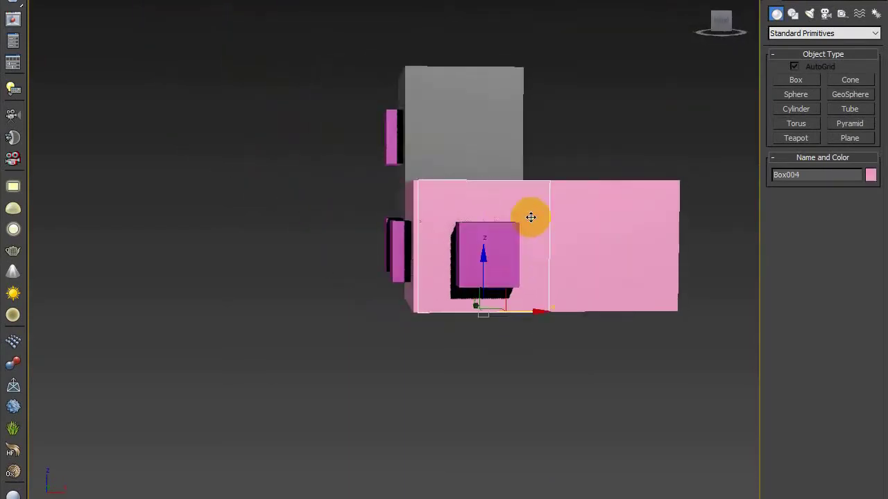
left_click_drag(531, 217, 558, 223, "shift")
middle_click_drag(429, 392, 352, 297, "alt")
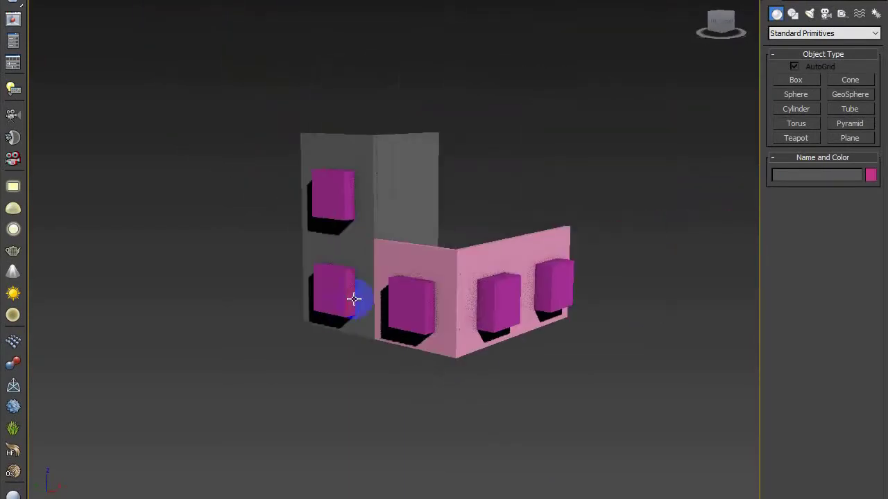
Step: Cut both window openings in the tall grey wall by subtracting its two boxes with ProBoolean
left_click(352, 298)
left_click(824, 34)
left_click(796, 62)
left_click(795, 152)
left_click(818, 227)
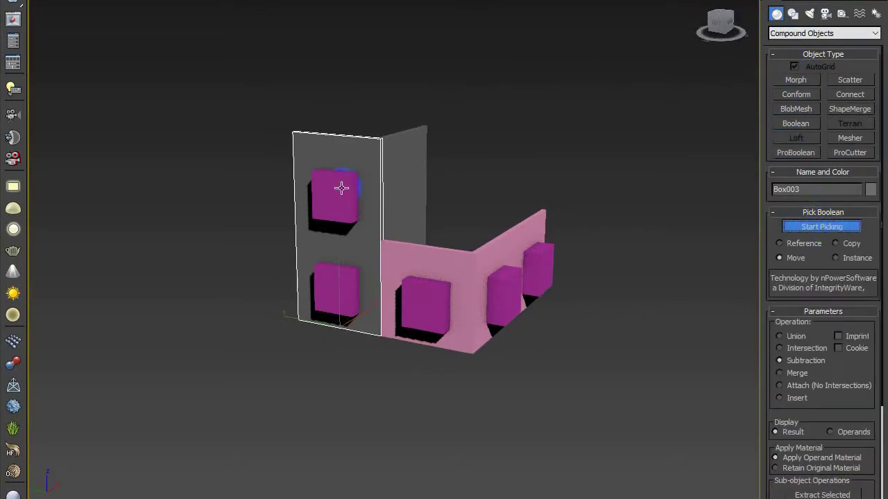
left_click(341, 188)
Step: Cut the window opening in the pink wall beside the grey wall by subtracting its box with ProBoolean
left_click(458, 266)
left_click(792, 151)
left_click(812, 226)
left_click(427, 303)
Step: Subtract the window boxes from the two perpendicular pink wall sections with ProBoolean
left_click(495, 256)
left_click(796, 152)
left_click(812, 225)
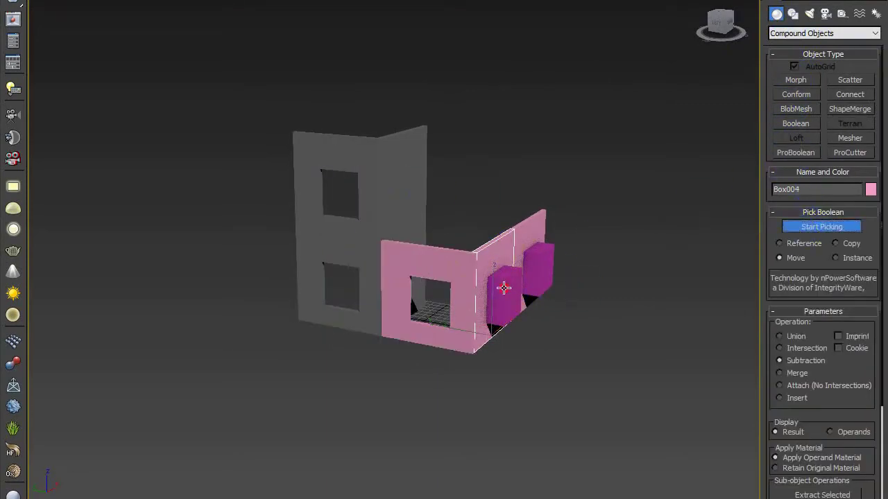
left_click(504, 289)
left_click(530, 230)
left_click(795, 152)
left_click(802, 228)
Step: Draw a thin horizontal strip box, about 118 inches wide and 1.2 inches long, across the grey wall above its upper window
middle_click_drag(384, 237, 352, 242, "alt")
scroll(333, 184, "up", 6)
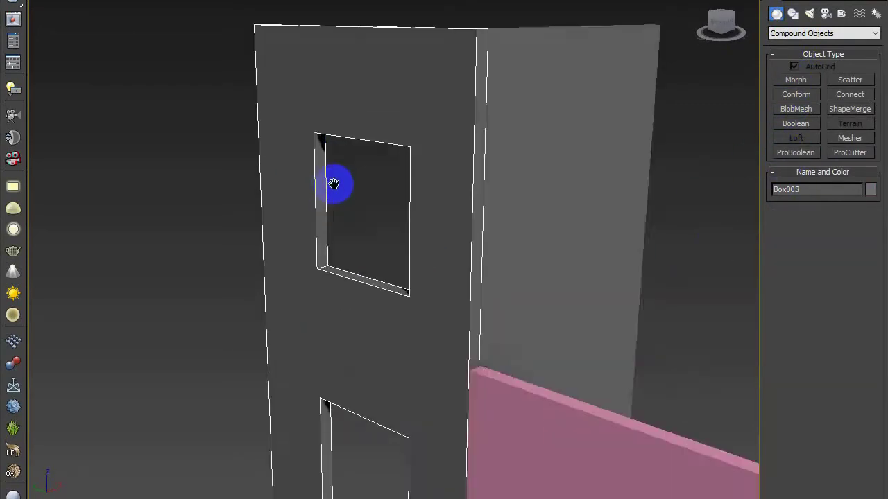
middle_click_drag(333, 184, 388, 209, "alt")
left_click(605, 91)
middle_click_drag(444, 156, 541, 166, "alt")
left_click(541, 166)
left_click(780, 35)
left_click(786, 44)
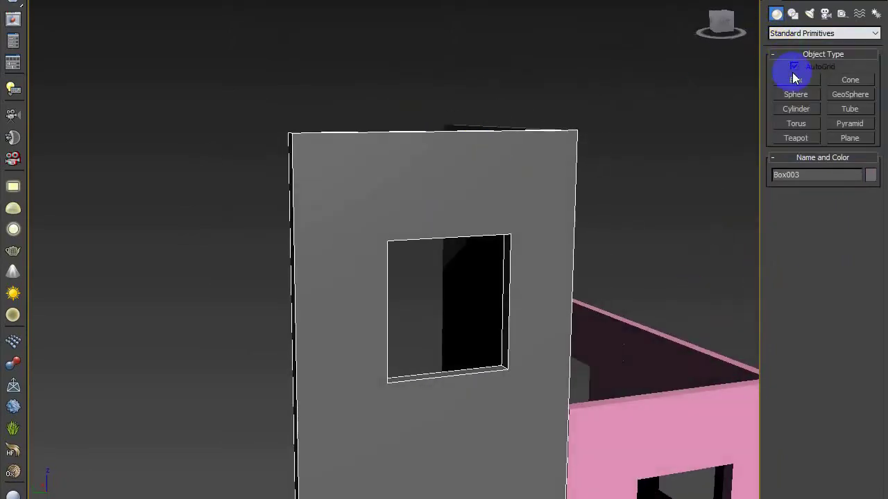
left_click(795, 80)
scroll(301, 158, "up", 5)
scroll(301, 158, "down", 5)
middle_click_drag(300, 158, 295, 166, "alt")
left_click_drag(248, 167, 546, 166)
left_click(545, 165)
Step: Adjust the strip to a width of 121.685 inches, a height of 0.858 inches and 7 width segments
middle_click_drag(545, 165, 499, 180, "alt")
scroll(552, 181, "up", 3)
middle_click_drag(555, 183, 520, 194, "alt")
scroll(603, 317, "up", 4)
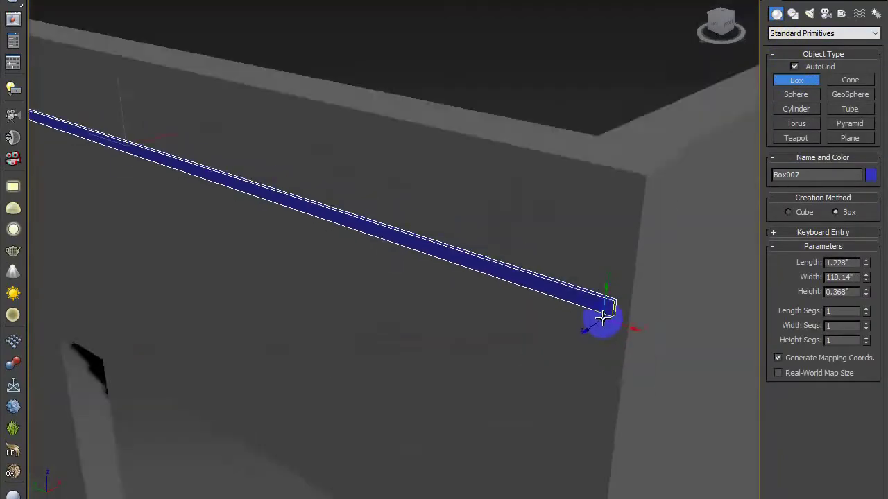
scroll(603, 317, "down", 4)
middle_click_drag(603, 317, 613, 304, "alt")
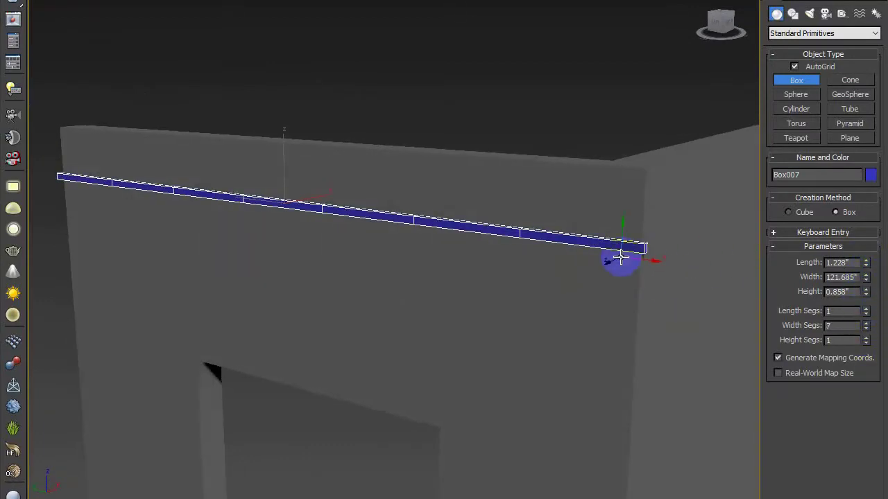
Step: Convert the strip box to an Editable Poly and enable vertex-level editing
right_click(601, 243)
right_click(601, 243)
mouse_move(638, 369)
left_click(763, 380)
left_click(786, 186)
middle_click_drag(583, 274, 637, 244, "alt")
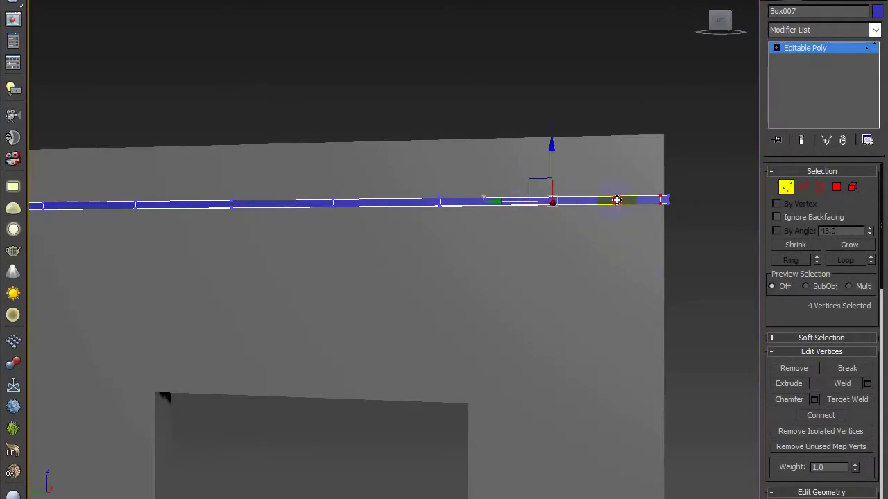
Step: Align the strip's end vertices with the vertical edges of the grey front wall
scroll(403, 253, "down", 3)
scroll(236, 232, "up", 2)
middle_click_drag(236, 232, 298, 229, "alt")
left_click_drag(243, 202, 295, 235)
middle_click_drag(296, 235, 257, 226, "alt")
key("alt+w")
scroll(593, 111, "down", 3)
scroll(236, 123, "down", 5)
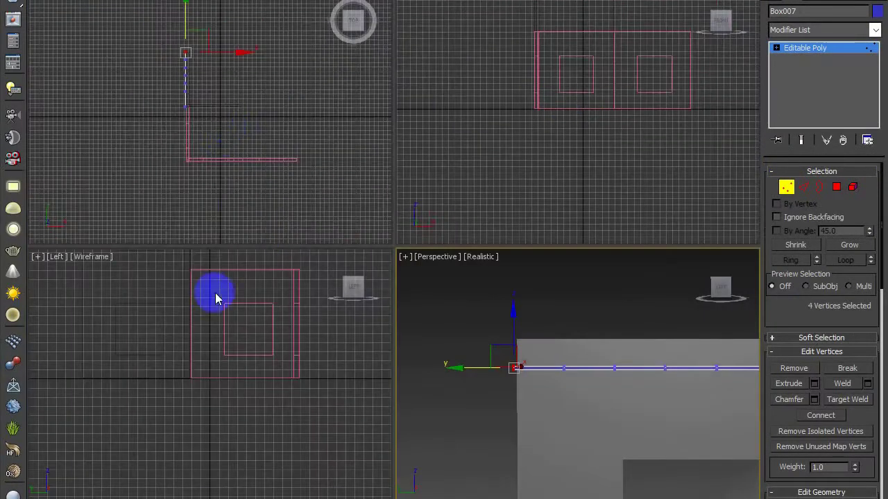
scroll(217, 294, "down", 4)
scroll(610, 73, "down", 2)
middle_click_drag(610, 73, 610, 128)
scroll(576, 61, "up", 4)
left_click_drag(712, 33, 750, 37)
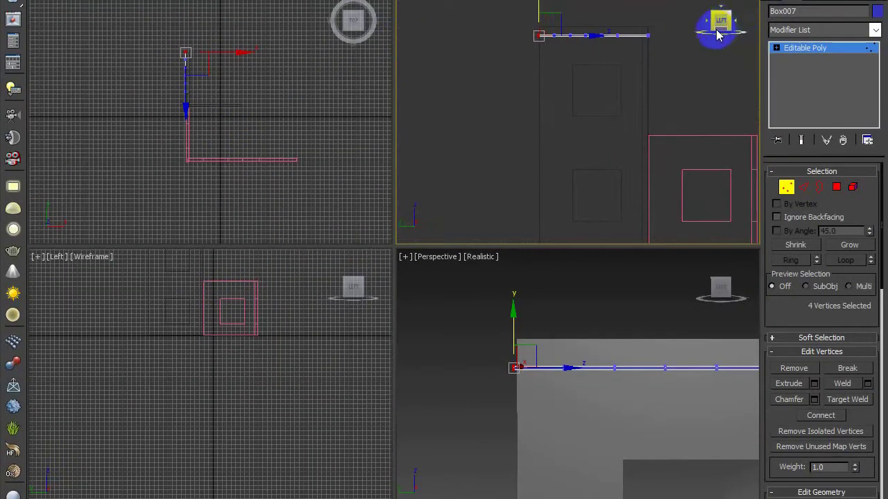
key("alt+w")
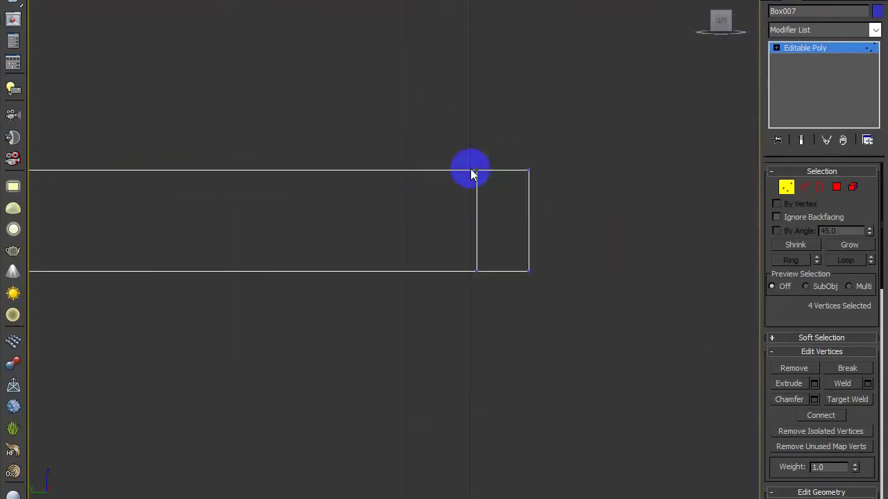
Step: Extrude the small inward-facing polygon at the strip's corner end towards the adjoining grey side wall
key("alt+w")
middle_click_drag(586, 343, 489, 274, "alt")
key("alt+w")
key("z")
key("4")
left_click(489, 275)
scroll(488, 275, "down", 3)
left_click(815, 385)
scroll(416, 277, "down", 3)
middle_click_drag(375, 281, 443, 283, "alt")
scroll(416, 285, "down", 3)
Step: Move the extruded polygon along the adjoining grey wall to its far edge and leave polygon editing
left_click_drag(404, 280, 615, 251)
scroll(572, 263, "up", 5)
middle_click_drag(573, 264, 545, 275, "alt")
left_click_drag(591, 282, 654, 286)
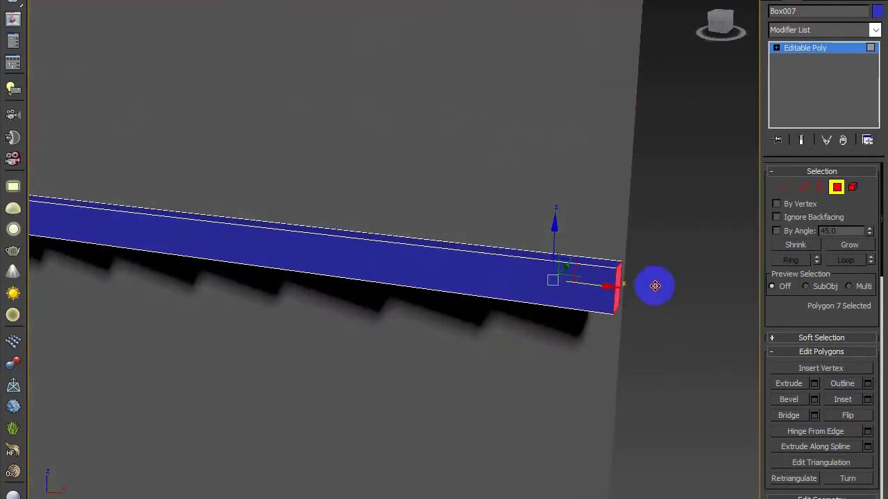
scroll(631, 243, "down", 5)
left_click(822, 50)
Step: Examine how the L-shaped strip wraps around the corner of the two grey walls
left_click(590, 180)
middle_click_drag(333, 271, 332, 326, "alt")
scroll(307, 214, "up", 3)
left_click(307, 214)
middle_click_drag(388, 312, 309, 227)
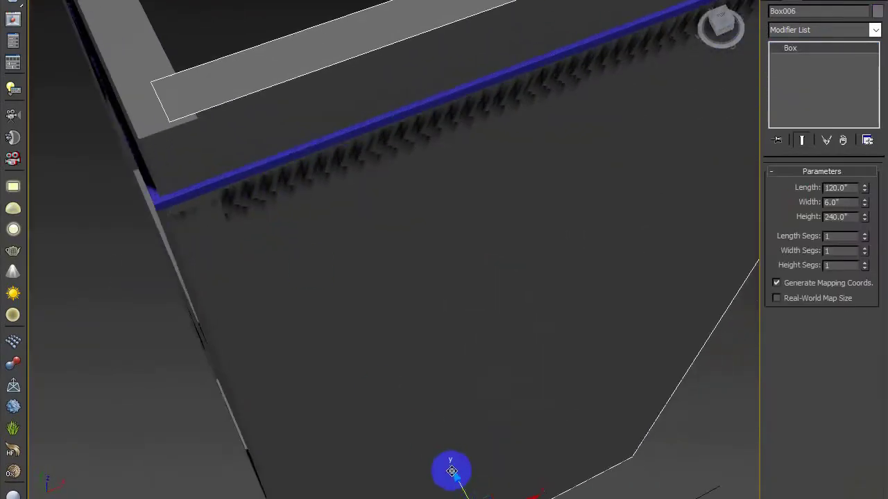
middle_click_drag(367, 229, 414, 271, "alt")
left_click(410, 318)
scroll(403, 347, "down", 4)
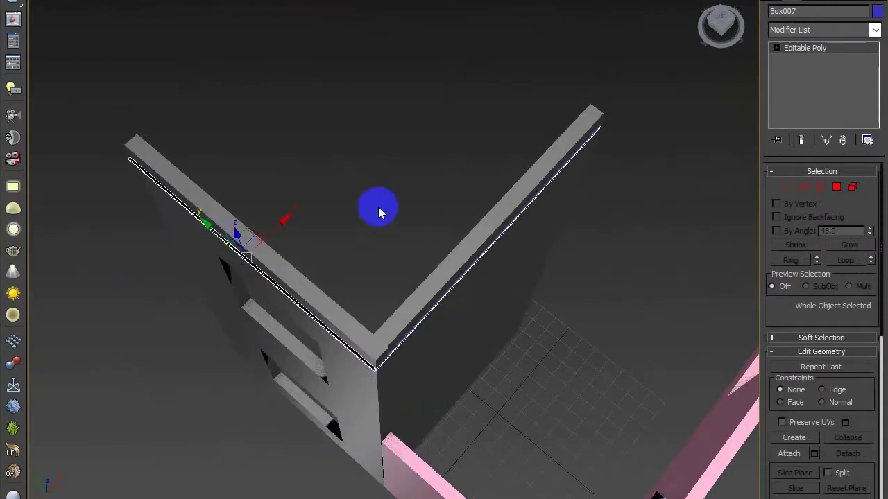
middle_click_drag(378, 212, 388, 299, "alt")
scroll(389, 299, "down", 2)
left_click(374, 173)
middle_click_drag(390, 220, 450, 238, "alt")
scroll(413, 350, "down", 4)
left_click(412, 356)
Step: Clone the L-shaped strip downward into three evenly spaced copies above the upper window
scroll(416, 174, "up", 4)
middle_click_drag(397, 139, 450, 160)
scroll(420, 252, "down", 3)
left_click(409, 123)
left_click_drag(292, 82, 291, 103, "shift")
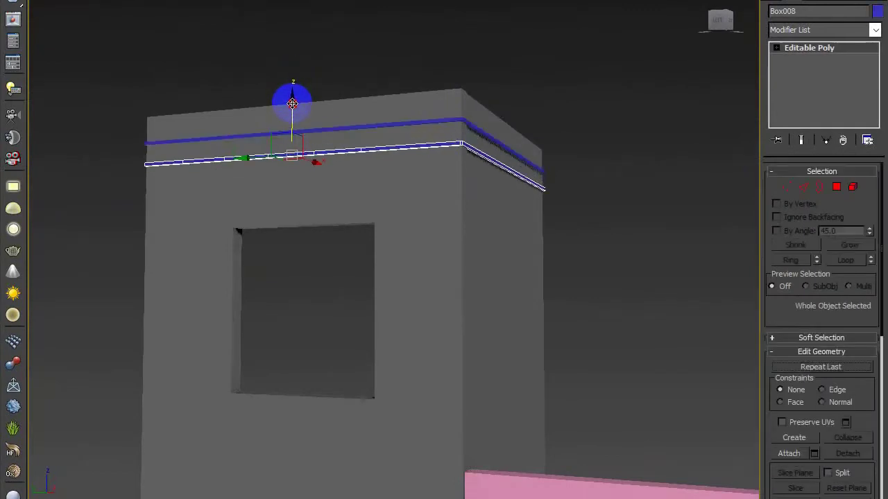
left_click(479, 247)
left_click(444, 301)
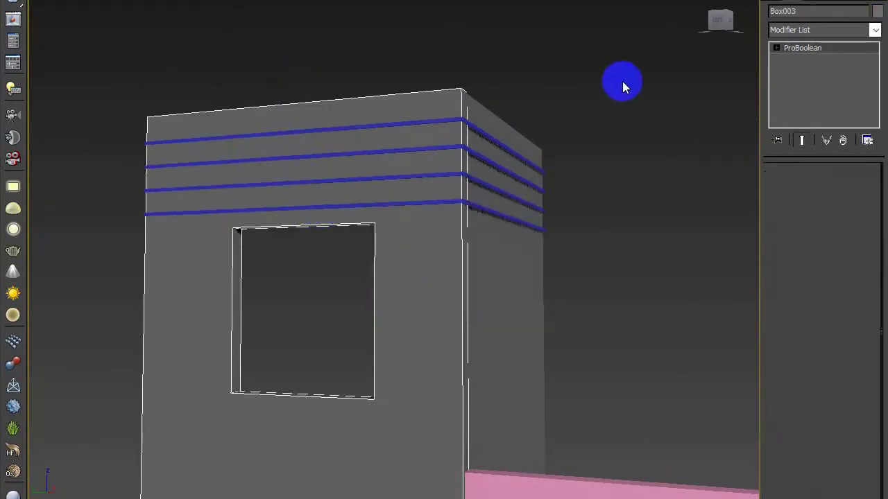
Step: Clone the lowest strip to below the upper window and repeat it in even rows down to just above the lower window
left_click_drag(292, 156, 298, 359, "shift")
left_click(444, 299)
middle_click_drag(435, 235, 444, 74)
left_click_drag(300, 201, 304, 223, "shift")
left_click(480, 246)
left_click(444, 298)
scroll(449, 297, "down", 3)
middle_click_drag(449, 298, 440, 259)
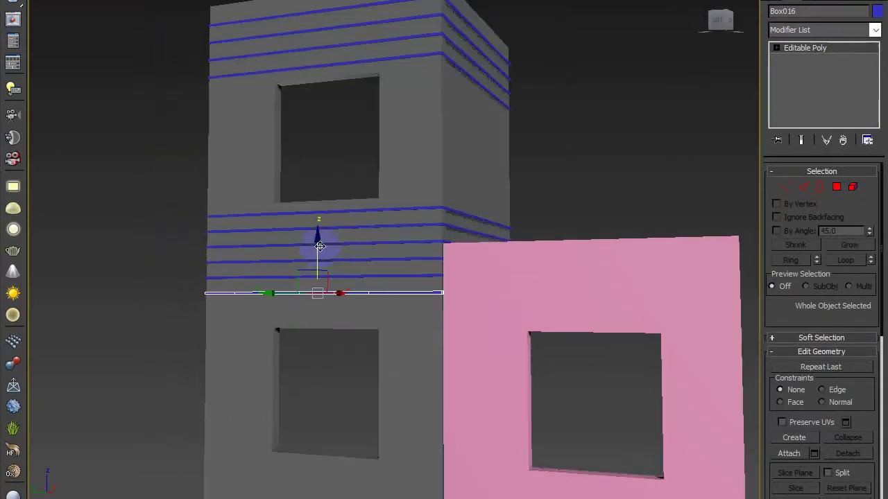
left_click_drag(319, 246, 320, 267, "shift")
left_click(438, 294)
Step: Clone a strip to below the lower window and add two evenly spaced copies beneath it
left_click_drag(333, 416, 333, 419, "shift")
left_click(444, 299)
middle_click_drag(436, 290, 432, 213)
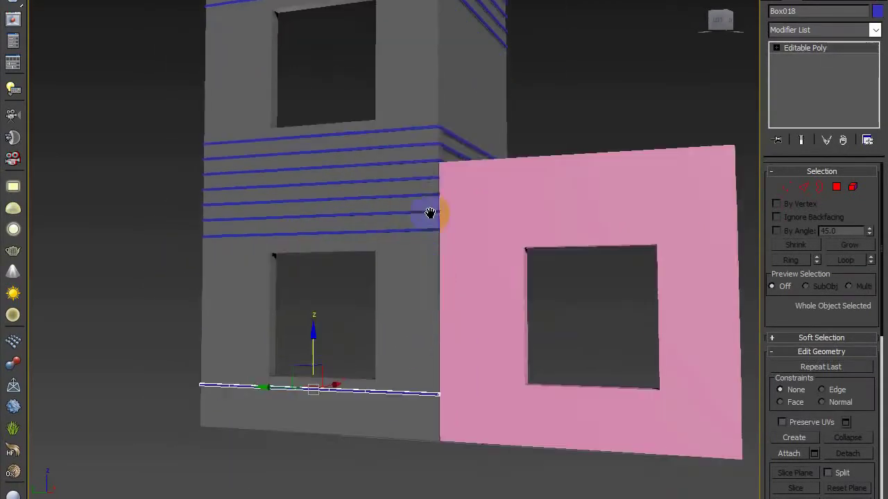
left_click_drag(313, 332, 314, 350, "shift")
left_click(479, 247)
left_click(444, 300)
Step: Clone the lowest strip of the top group down to the upper window's top edge
middle_click_drag(402, 122, 439, 319)
scroll(439, 277, "up", 4)
left_click(393, 181)
left_click_drag(304, 145, 299, 170, "shift")
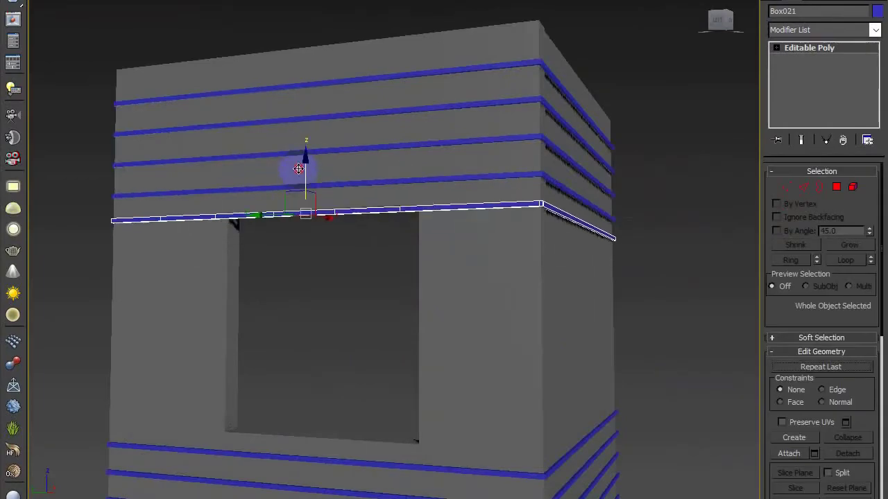
left_click(444, 299)
Step: Shorten the new strip by moving its vertices so it starts at the upper window's right edge
scroll(237, 216, "up", 4)
mouse_move(307, 243)
middle_mouse_down()
mouse_move(345, 287)
mouse_move(330, 260)
middle_mouse_up()
scroll(344, 287, "down", 2)
key("1")
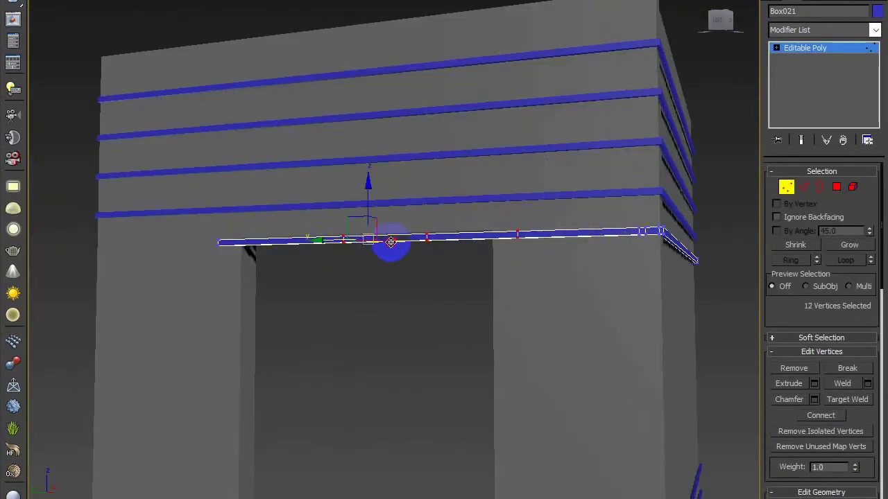
left_click_drag(390, 241, 510, 237)
left_click_drag(519, 209, 567, 265)
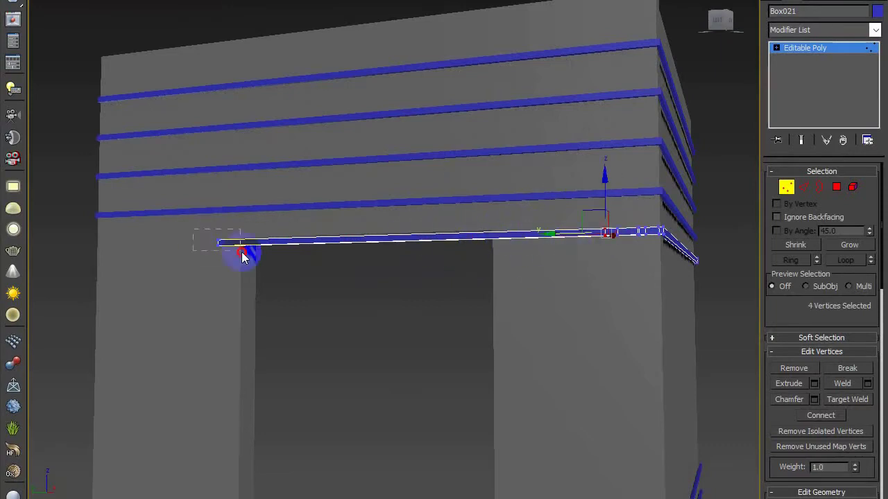
key("1")
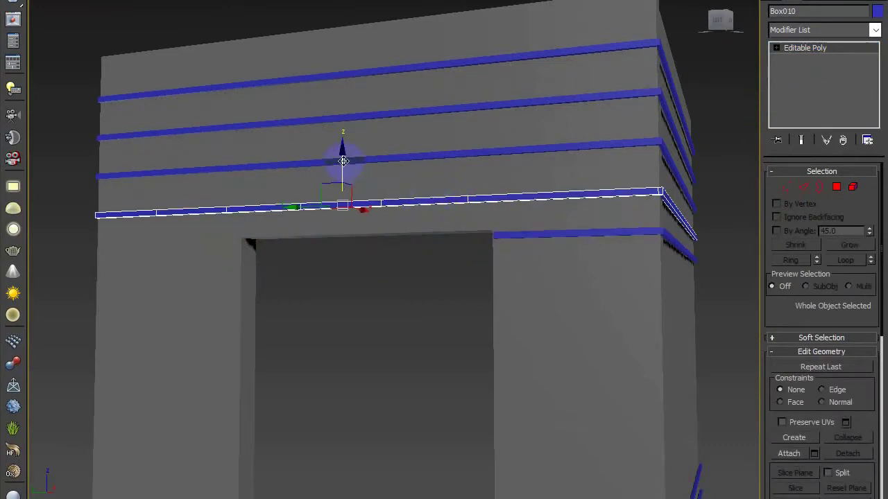
Step: Clone the lowest full strip down to the window's top edge and delete the copy's polygons beyond its left portion
left_click_drag(343, 161, 342, 196, "shift")
left_click(444, 299)
left_click(853, 186)
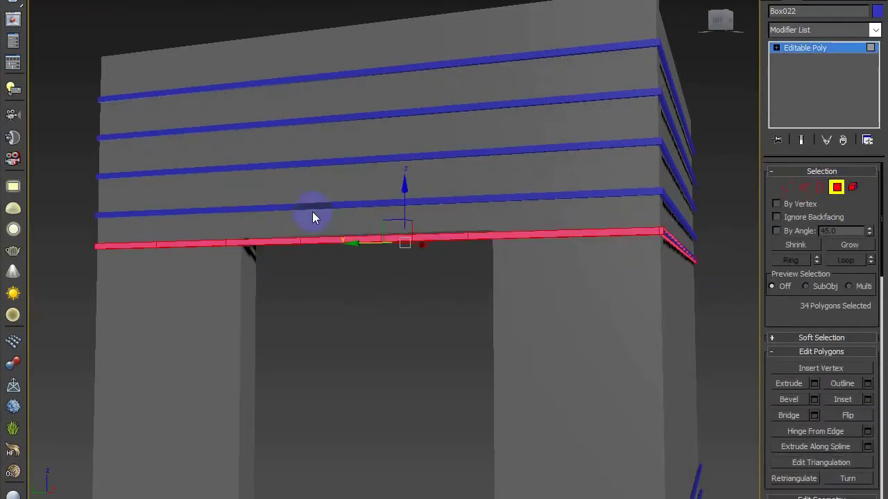
key("Delete")
Step: Move the remaining piece's inner end vertices to the upper window's left edge and attach it to the piece across the window
scroll(267, 225, "up", 4)
left_click(786, 187)
left_click_drag(361, 226, 314, 283)
left_click_drag(290, 257, 196, 252)
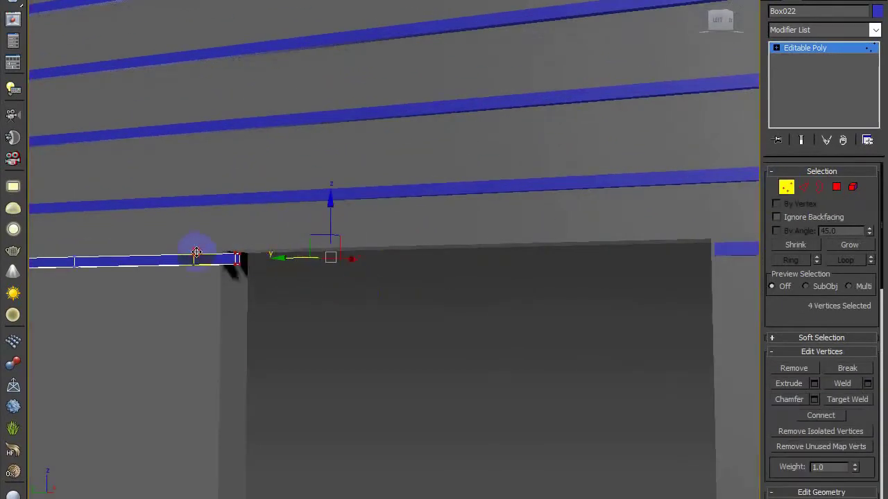
left_click(819, 48)
scroll(751, 412, "down", 3)
scroll(461, 283, "down", 3)
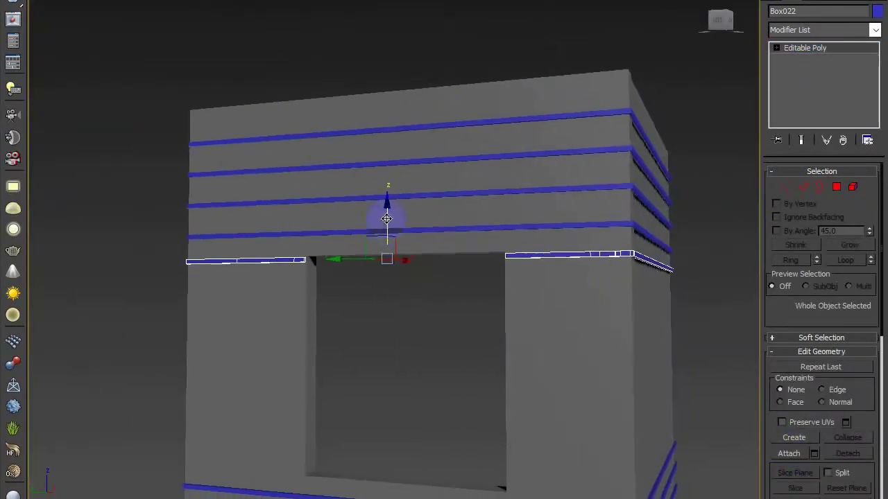
Step: Clone the split strip downward into six evenly spaced copies along both sides of the upper window
left_click_drag(386, 214, 386, 242, "shift")
left_click_drag(479, 250, 479, 239)
left_click(451, 302)
middle_click_drag(378, 399, 384, 283)
left_click(400, 289)
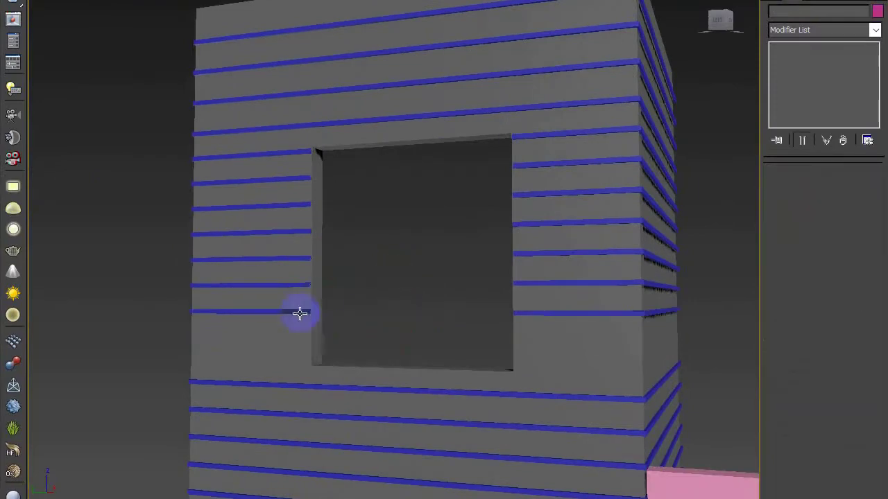
Step: Clone the lowest split strip into two more copies down to the upper window's bottom edge
left_click(299, 313)
left_click_drag(396, 256, 398, 284, "shift")
left_click(479, 247)
left_click(447, 301)
Step: Clone the split strip to the lower window's top edge and add four evenly spaced copies beneath it
scroll(394, 279, "down", 3)
middle_click_drag(394, 279, 415, 233)
left_click_drag(417, 233, 419, 352, "shift")
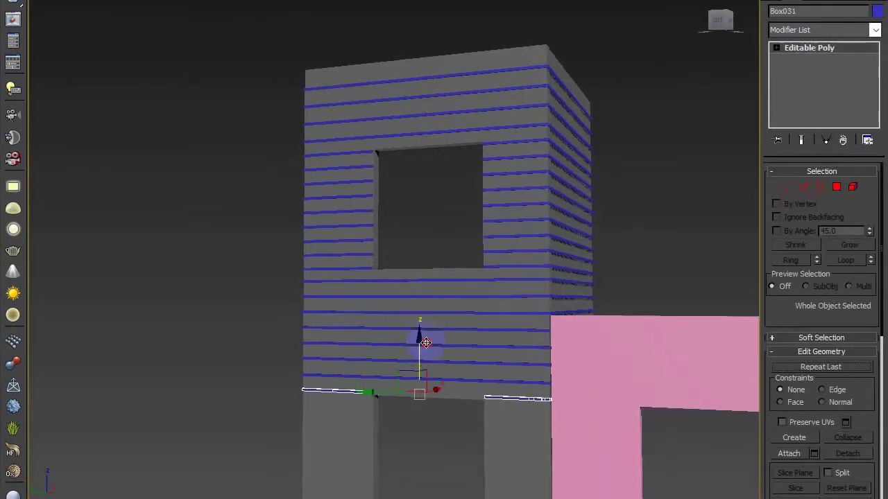
left_click(446, 301)
middle_click_drag(452, 316, 444, 201)
scroll(441, 204, "up", 4)
left_click_drag(401, 226, 403, 255, "shift")
left_click_drag(478, 251, 479, 243)
left_click(454, 299)
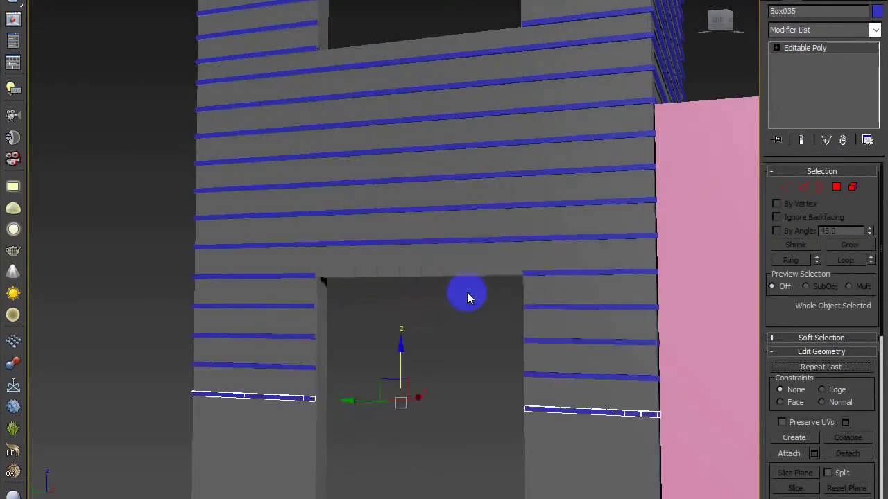
Step: Clone the lowest split strip into three more copies down to the lower window's bottom edge
middle_click_drag(403, 346, 436, 277)
left_click_drag(437, 280, 440, 315, "shift")
left_click_drag(477, 252, 478, 246)
left_click(448, 300)
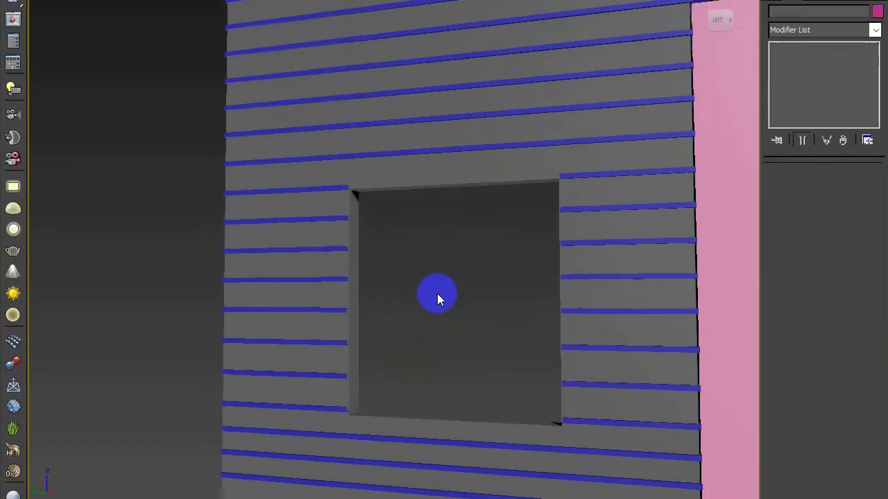
scroll(436, 293, "down", 3)
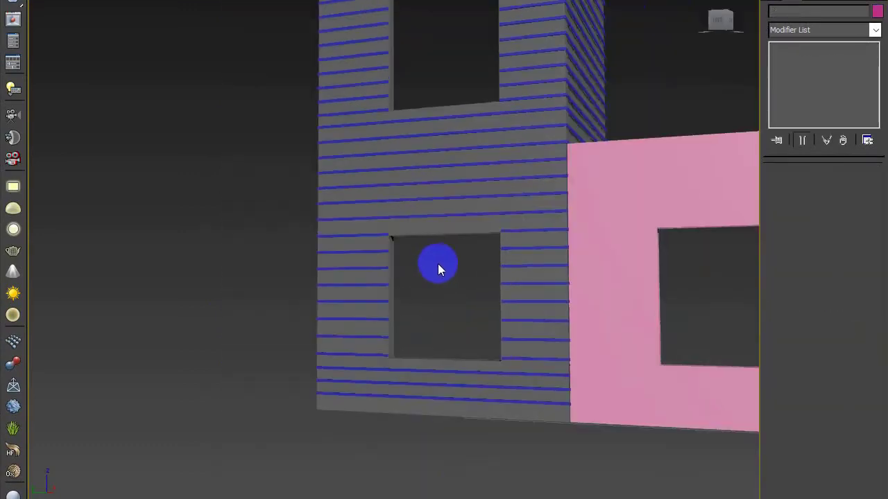
scroll(478, 252, "down", 4)
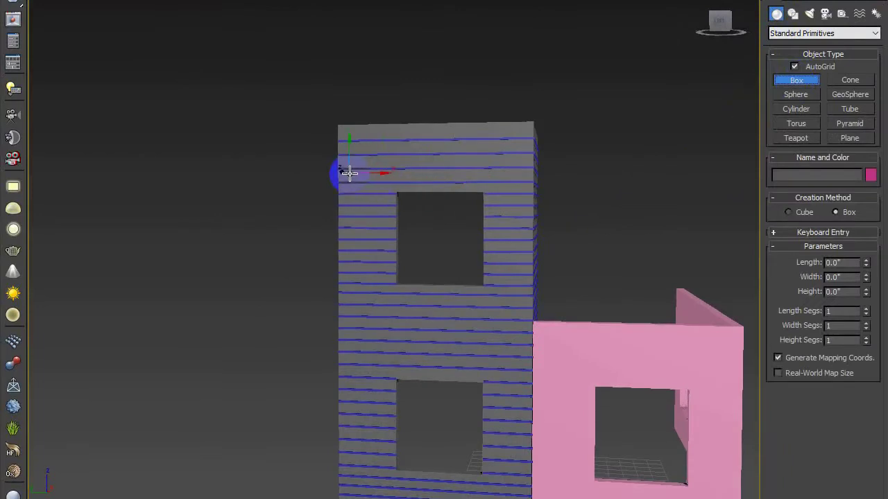
Step: Draw a box about 119 inches wide, 91 inches long and 36 inches high over the tower's upper window
left_click_drag(343, 182, 531, 334)
left_click(477, 365)
middle_click_drag(554, 286, 502, 311, "alt")
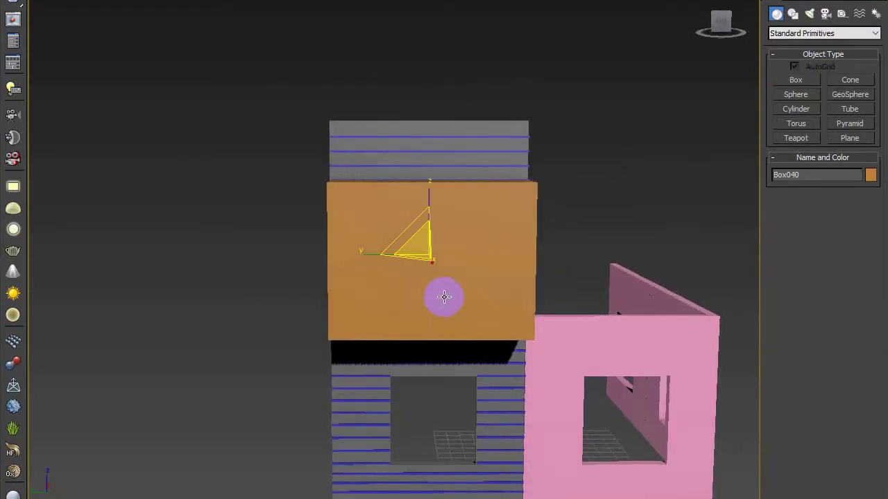
Step: Make a smaller scaled copy of the orange box and colour the copy magenta
middle_click_drag(440, 297, 601, 254, "alt")
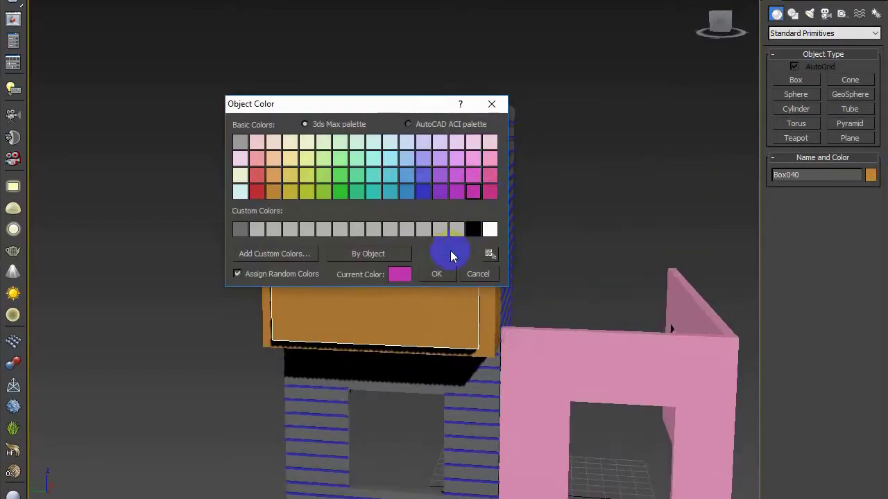
left_click(436, 274)
middle_click_drag(437, 274, 394, 268, "alt")
middle_click_drag(351, 245, 486, 360, "alt")
Step: Undo the stray size changes and move the magenta box so it protrudes slightly from the orange box's front
key("ctrl+z")
left_click_drag(864, 188, 864, 183)
key("ctrl+z")
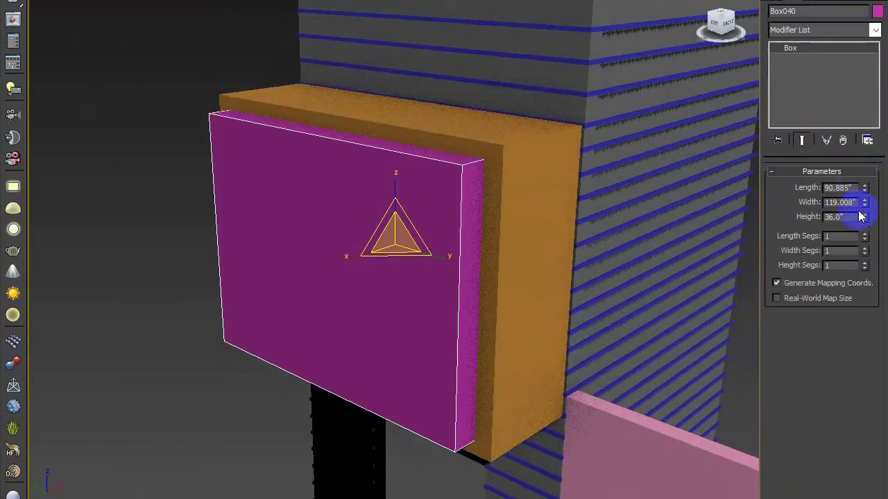
left_click_drag(864, 216, 864, 188)
key("w")
left_click_drag(428, 230, 501, 205)
Step: Try to subtract the magenta box from the orange box with ProBoolean, and undo it
left_click(772, 2)
left_click(824, 33)
left_click(803, 63)
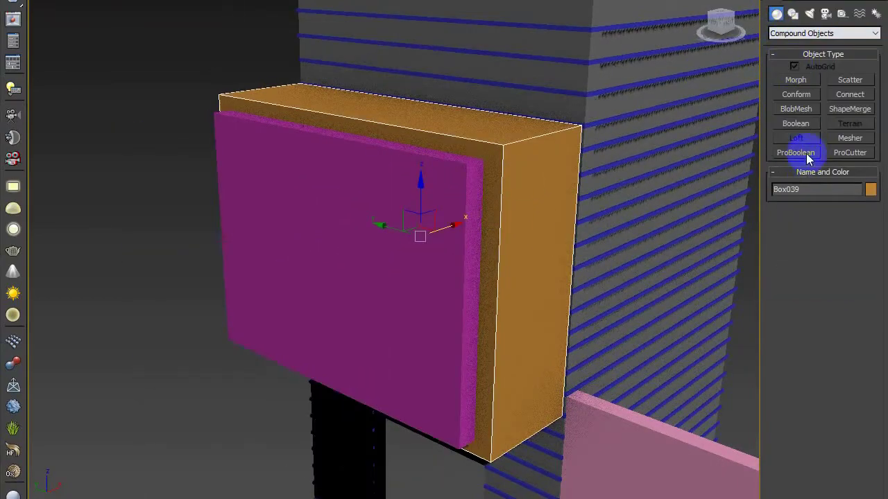
left_click(796, 153)
left_click(823, 226)
left_click(457, 271)
mouse_move(521, 220)
middle_mouse_down("alt")
mouse_move(604, 170)
mouse_move(534, 207)
mouse_move(534, 230)
middle_mouse_up("alt")
scroll(533, 208, "down", 3)
key("ctrl+z")
Step: Set the orange box's height to 24 inches
left_click(790, 2)
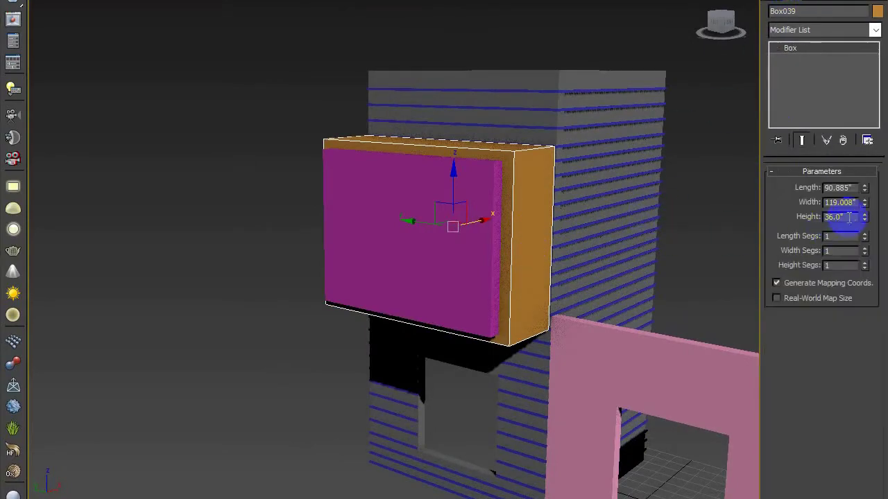
type("4")
key("Return")
left_click(695, 219)
left_click(434, 232)
middle_click_drag(695, 218, 665, 243, "alt")
Step: Subtract the magenta box from the orange box with ProBoolean to form a hollow window frame
left_click(534, 165)
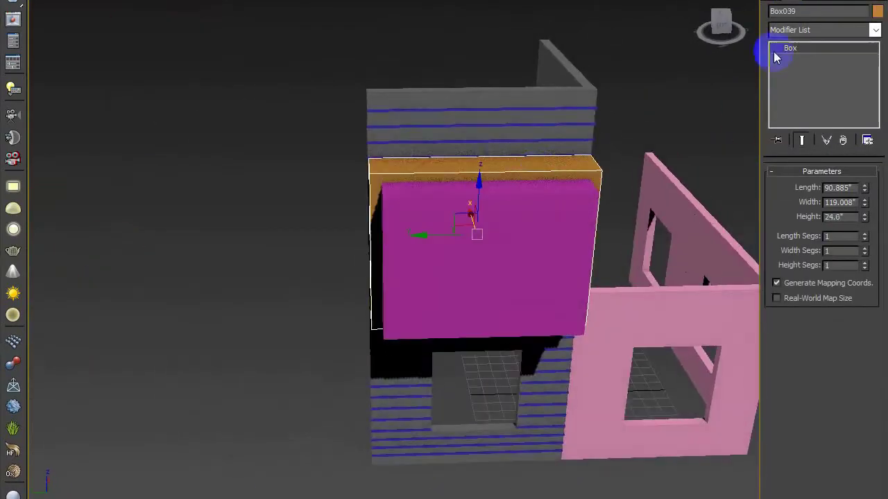
left_click(772, 3)
left_click(795, 154)
left_click(821, 227)
left_click(555, 232)
right_click(654, 118)
middle_click_drag(654, 118, 587, 157, "alt")
scroll(474, 192, "up", 6)
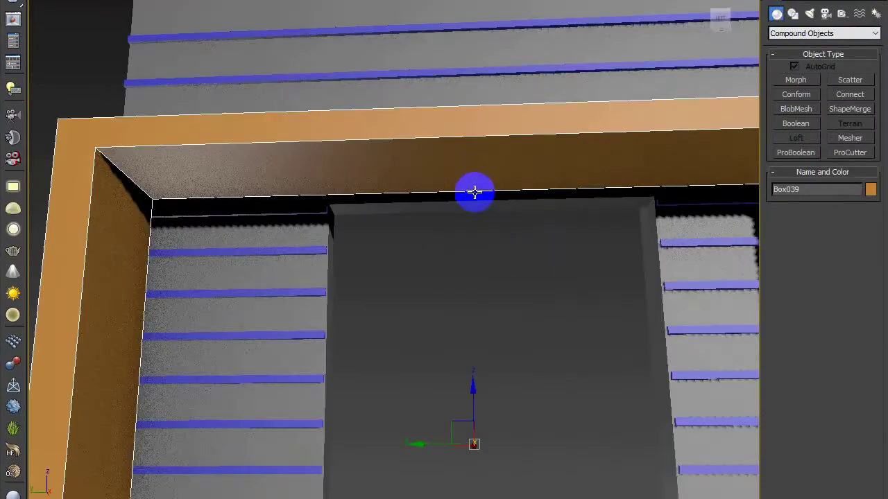
Step: Nudge the orange frame vertically to adjust its fit around the upper window
scroll(474, 130, "down", 4)
middle_click_drag(474, 132, 477, 203, "alt")
mouse_move(409, 113)
left_mouse_down()
mouse_move(408, 127)
mouse_move(408, 115)
left_mouse_up()
middle_click_drag(407, 116, 384, 258, "alt")
scroll(384, 257, "up", 4)
scroll(387, 255, "down", 5)
middle_click_drag(520, 90, 466, 104, "alt")
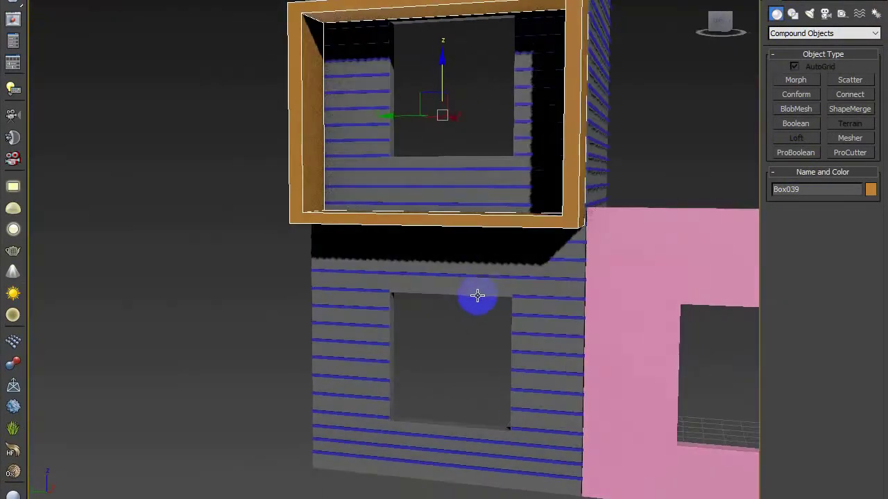
Step: Convert the orange frame to an editable poly and lower its bottom vertices to just above the lower window
right_click(449, 221)
mouse_move(485, 351)
left_click(611, 362)
key("1")
middle_click_drag(601, 246, 626, 241, "alt")
left_click_drag(232, 192, 617, 261)
left_click_drag(433, 170, 433, 225)
scroll(454, 195, "up", 4)
left_click_drag(458, 274, 460, 292)
scroll(461, 292, "down", 5)
middle_click_drag(555, 371, 575, 310, "alt")
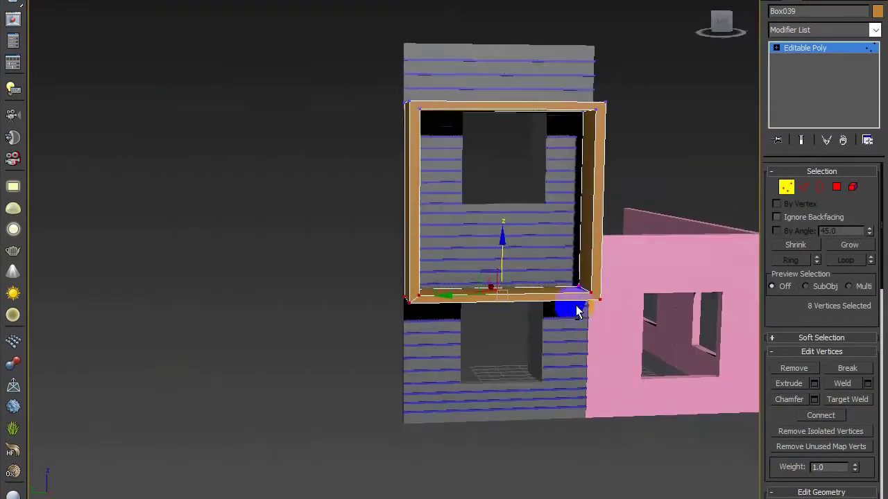
key("1")
left_click(639, 197)
middle_click_drag(639, 197, 481, 191, "alt")
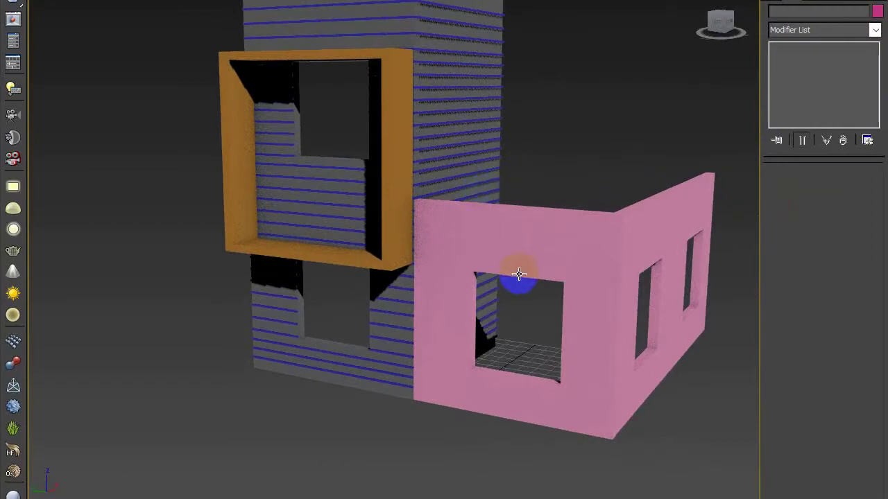
Step: Draw a thin box about 65 inches wide and 4.6 inches long on the pink front wall, just above its window
left_click(518, 274)
middle_click_drag(485, 260, 495, 244, "alt")
left_click(776, 13)
left_click(794, 82)
middle_click_drag(388, 220, 437, 205, "alt")
scroll(292, 206, "up", 5)
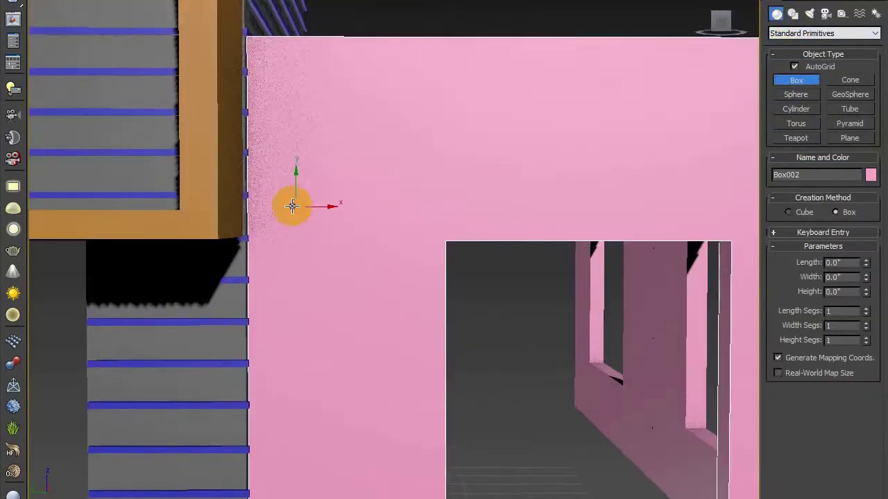
middle_click_drag(258, 212, 272, 214, "alt")
mouse_move(196, 224)
left_mouse_down()
mouse_move(206, 242)
mouse_move(618, 250)
left_mouse_up()
left_click(610, 234)
right_click(564, 200)
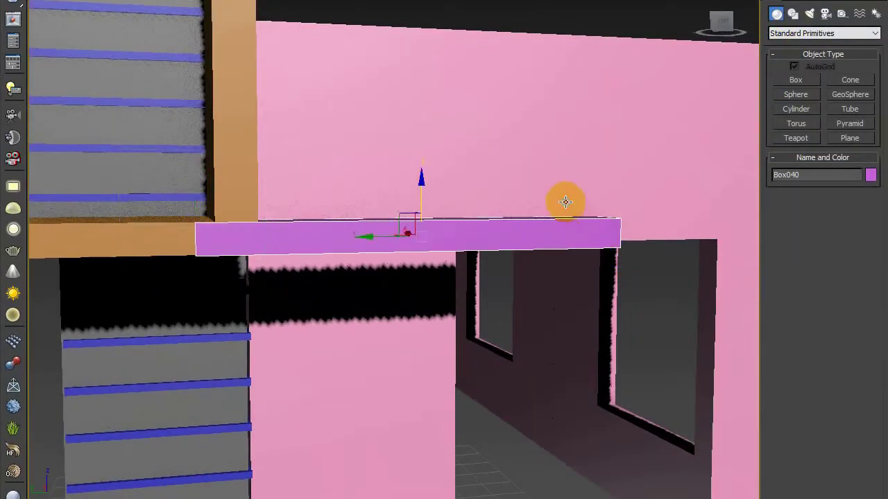
mouse_move(564, 200)
middle_mouse_down("alt")
mouse_move(512, 174)
mouse_move(197, 153)
middle_mouse_up("alt")
scroll(231, 144, "down", 5)
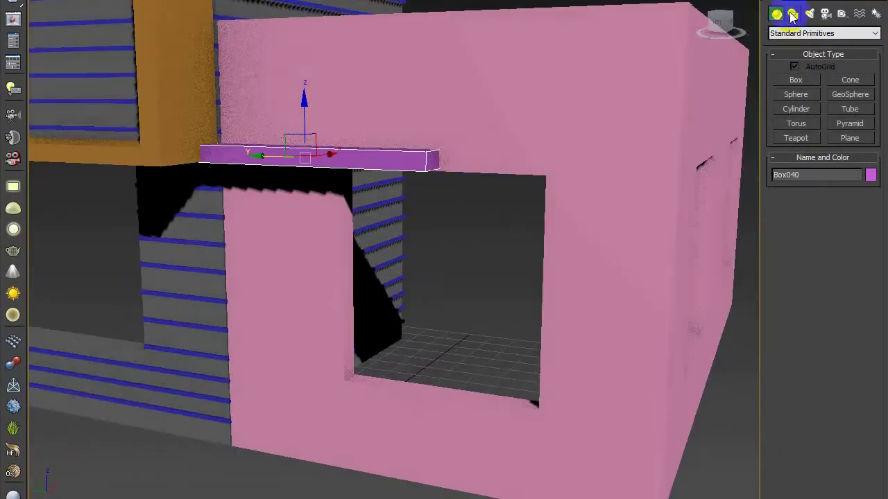
Step: Set the purple box's height to -27.248 inches and its width to 138.445 inches
left_click(792, 13)
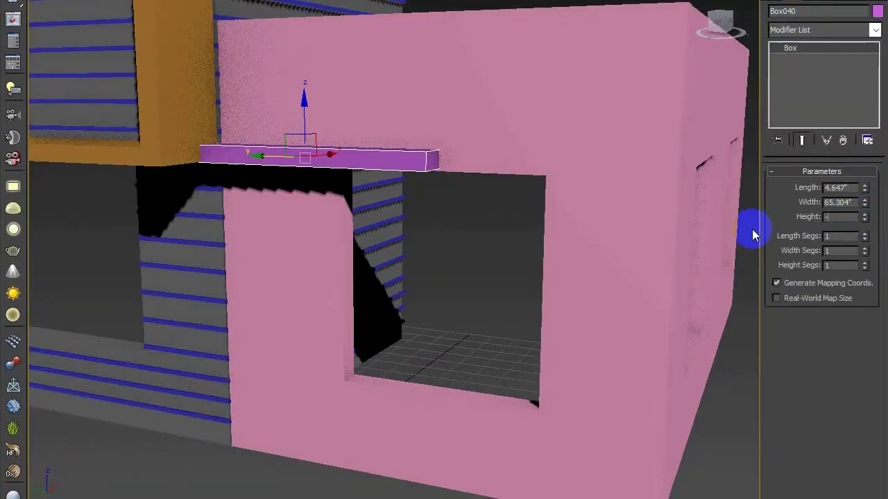
type("6")
key("Return")
middle_click_drag(652, 233, 578, 285, "alt")
scroll(353, 185, "up", 4)
scroll(353, 185, "down", 6)
middle_click_drag(353, 184, 423, 158, "alt")
scroll(443, 148, "up", 5)
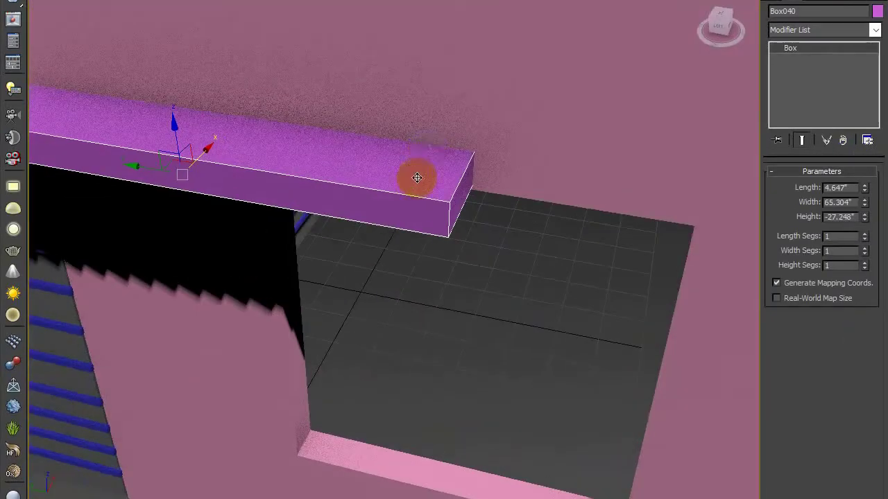
scroll(417, 178, "down", 5)
left_click_drag(865, 201, 865, 142)
scroll(289, 163, "down", 6)
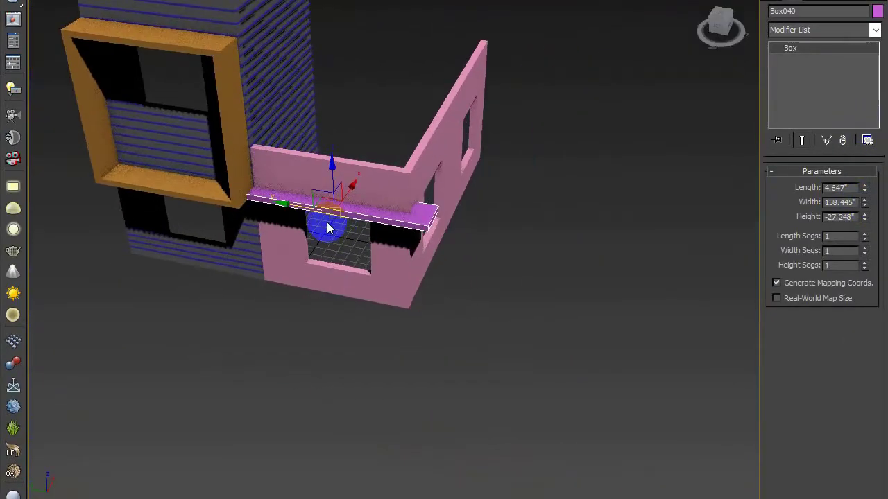
Step: Slide the purple beam along the front wall so its end meets the tall section beside the orange frame
middle_click_drag(345, 229, 371, 206, "alt")
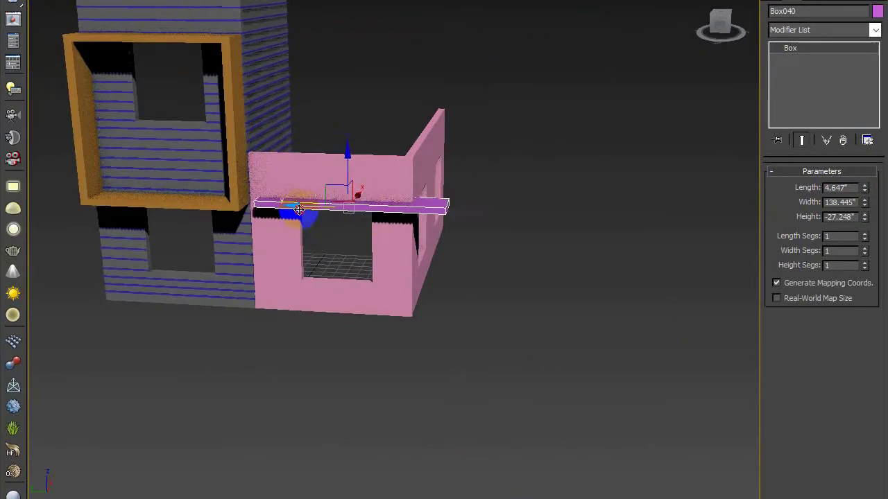
left_click_drag(299, 210, 287, 209)
mouse_move(288, 208)
middle_mouse_down("alt")
mouse_move(365, 213)
mouse_move(403, 186)
mouse_move(281, 220)
middle_mouse_up("alt")
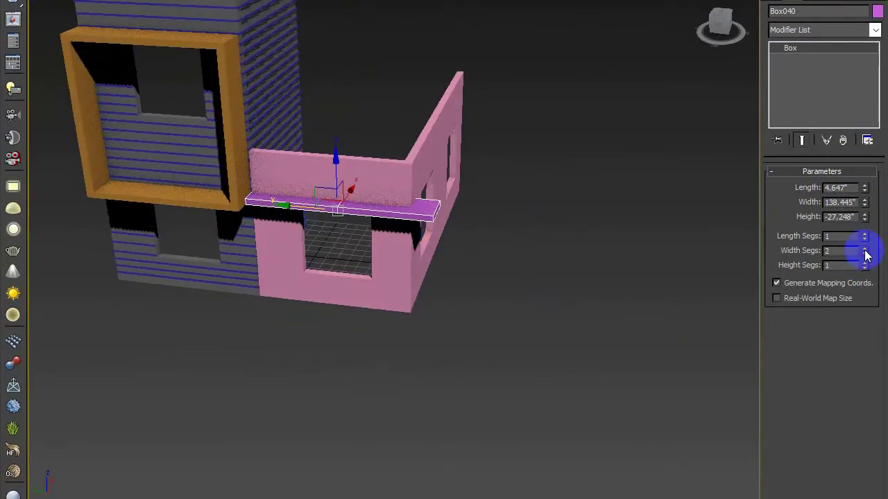
Step: Give the purple beam three width segments and convert it to an editable poly
middle_click_drag(444, 229, 368, 224, "alt")
right_click(380, 210)
left_click(564, 355)
middle_click_drag(684, 194, 798, 184, "alt")
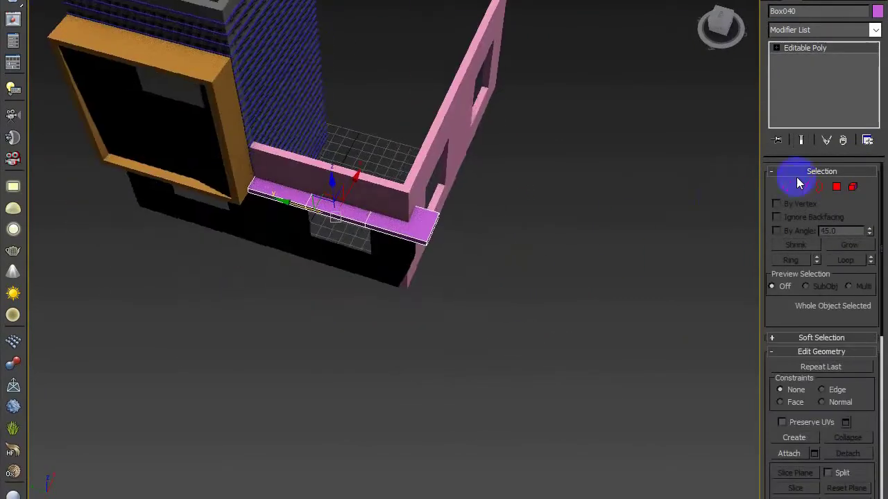
left_click(785, 187)
Step: In the top view, shift the beam's inner vertices to fit the front wall's thickness and align its end with the tall section
middle_click_drag(416, 232, 559, 223, "alt")
key("alt+w")
scroll(195, 107, "up", 3)
key("alt+w")
scroll(198, 115, "down", 3)
left_click_drag(278, 46, 378, 480)
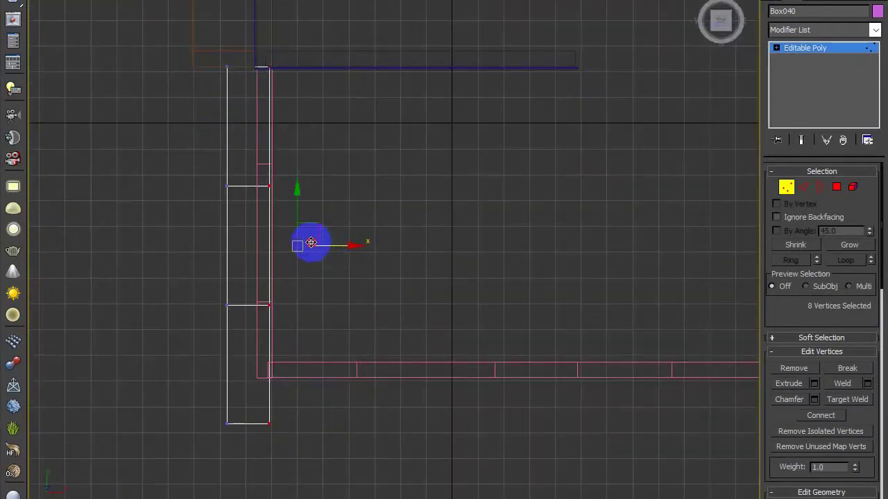
left_click_drag(216, 60, 289, 84)
scroll(250, 67, "up", 4)
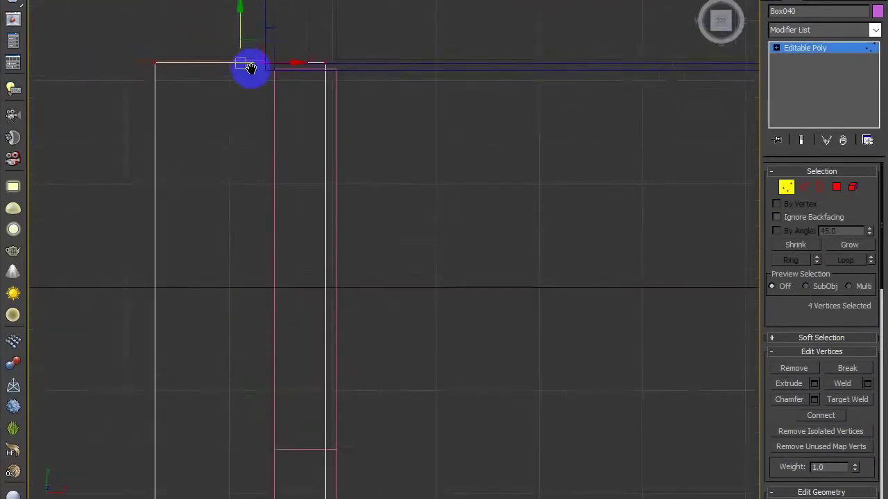
middle_click_drag(250, 67, 260, 190)
left_click_drag(248, 132, 250, 136)
Step: Align the beam's other end with the outer wall corner and place the inner divisions close to both ends
scroll(282, 176, "down", 3)
left_click_drag(215, 324, 324, 372)
left_click_drag(272, 299, 297, 159)
scroll(300, 148, "down", 2)
scroll(297, 238, "up", 3)
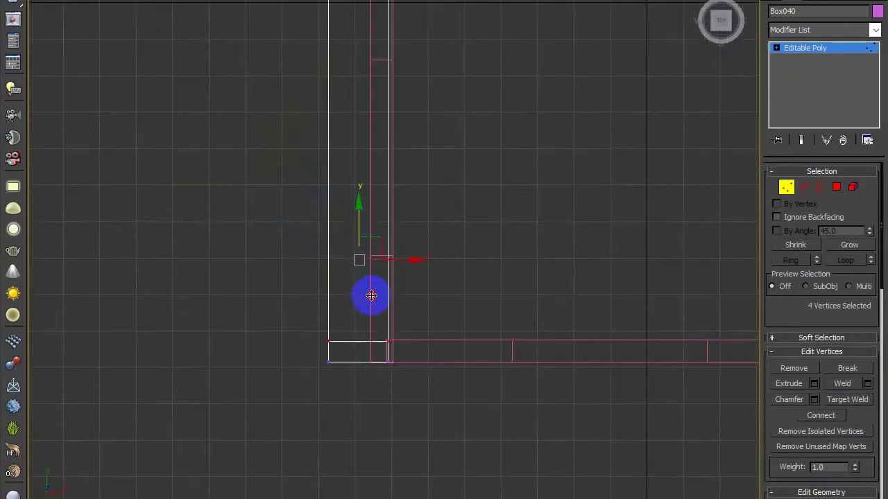
key("1")
key("alt+w")
key("alt+w")
Step: Extrude the two underside end polygons of the purple beam down to the wall's base to form legs
middle_click_drag(502, 343, 407, 214, "alt")
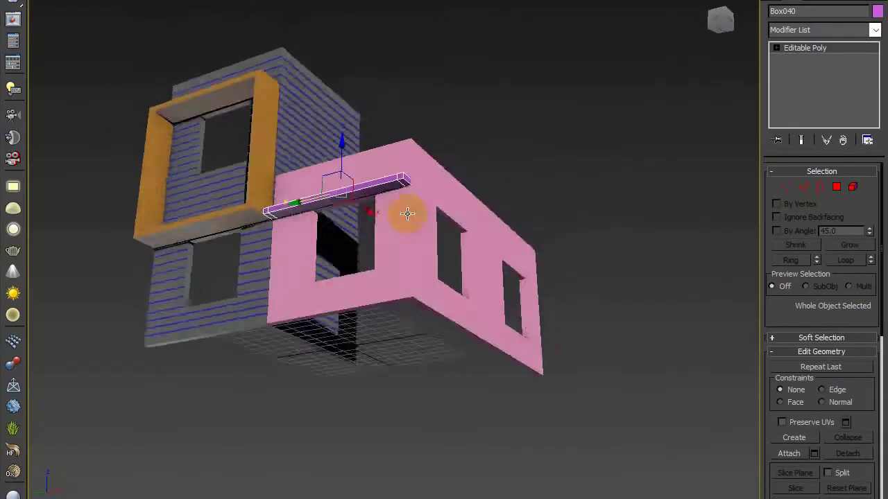
scroll(374, 212, "up", 5)
left_click(837, 186)
left_click(581, 154)
left_click(134, 215, "ctrl")
left_click(815, 384)
middle_click_drag(530, 222, 567, 312, "alt")
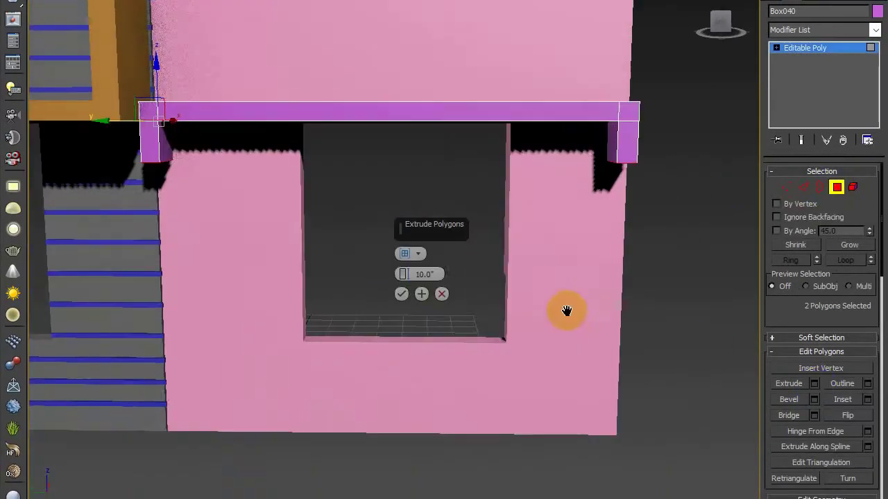
left_click_drag(404, 274, 404, 21)
scroll(401, 237, "down", 4)
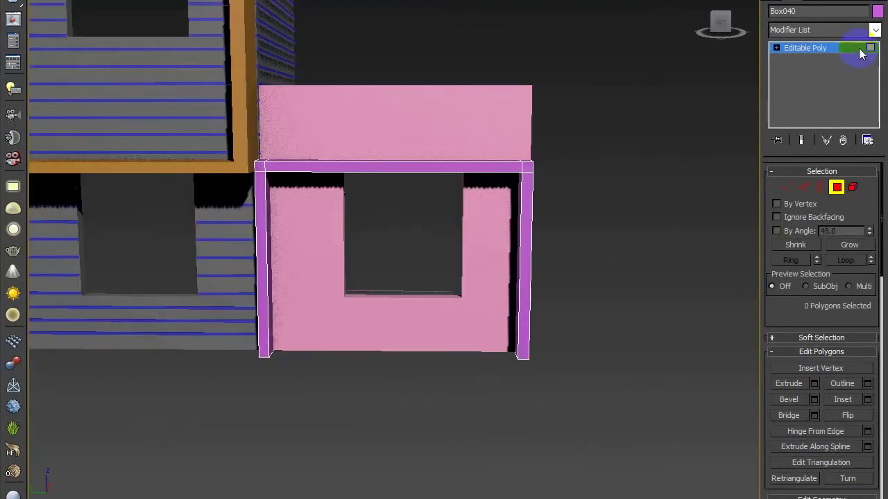
left_click(859, 50)
left_click(604, 225)
Step: Connect the vertical edges of the purple leg at the outer wall corner with one segment
middle_click_drag(602, 229, 602, 260, "alt")
left_click(573, 322)
scroll(573, 323, "up", 5)
middle_click_drag(568, 374, 538, 307)
left_click(803, 187)
left_click_drag(478, 208, 597, 239)
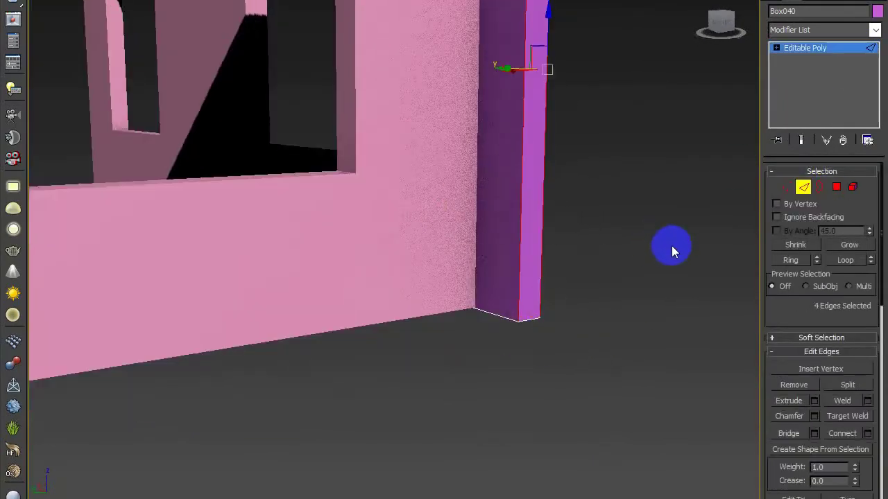
left_click(867, 433)
scroll(615, 274, "down", 4)
left_click(400, 313)
Step: Connect the vertical edges of the leg beside the tall section with two segments
middle_click_drag(400, 312, 258, 303, "alt")
left_click_drag(165, 229, 237, 267)
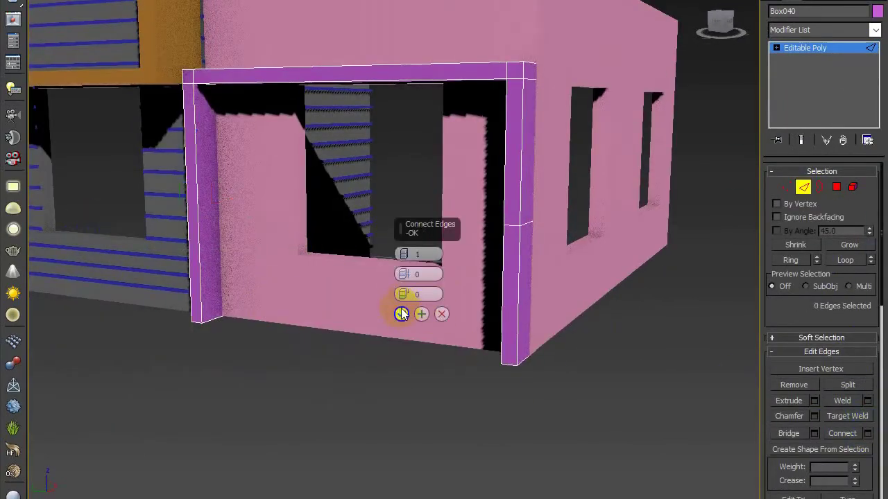
middle_click_drag(418, 314, 373, 277, "alt")
key("ctrl+z")
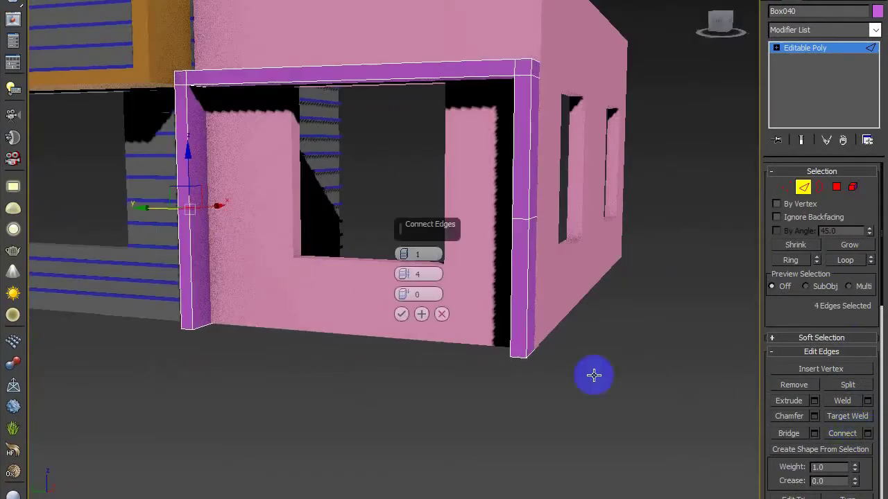
middle_click_drag(594, 375, 427, 327, "alt")
scroll(170, 223, "up", 4)
left_click(406, 254)
left_click(405, 254)
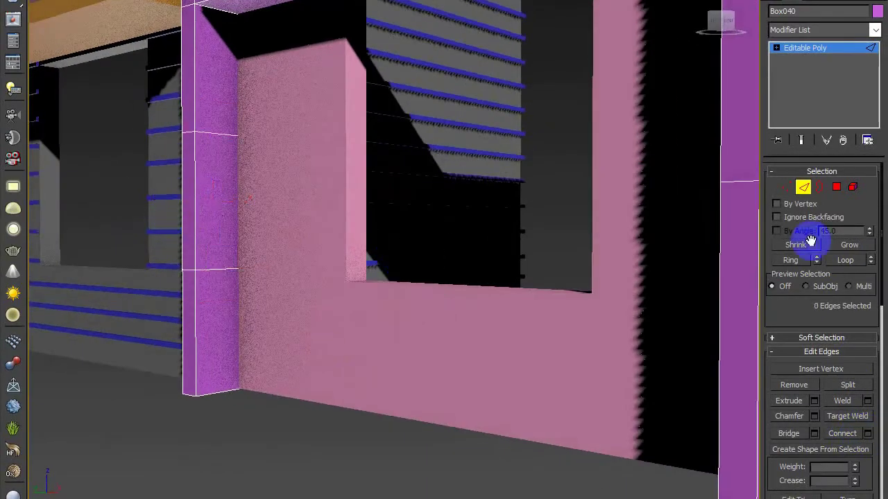
Step: Move the new cross-edge vertices down near the bottom of both purple legs
key("1")
middle_click_drag(234, 322, 534, 204, "alt")
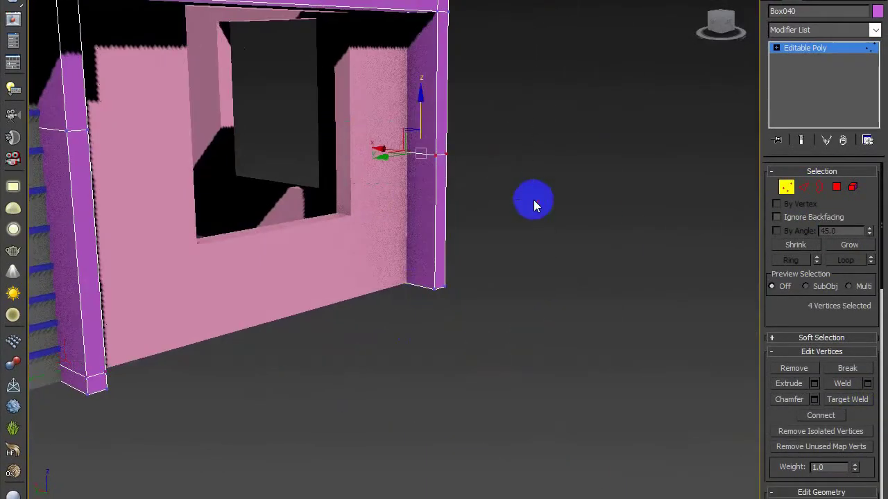
scroll(424, 243, "up", 4)
left_click_drag(424, 207, 413, 229)
middle_click_drag(444, 236, 491, 230, "alt")
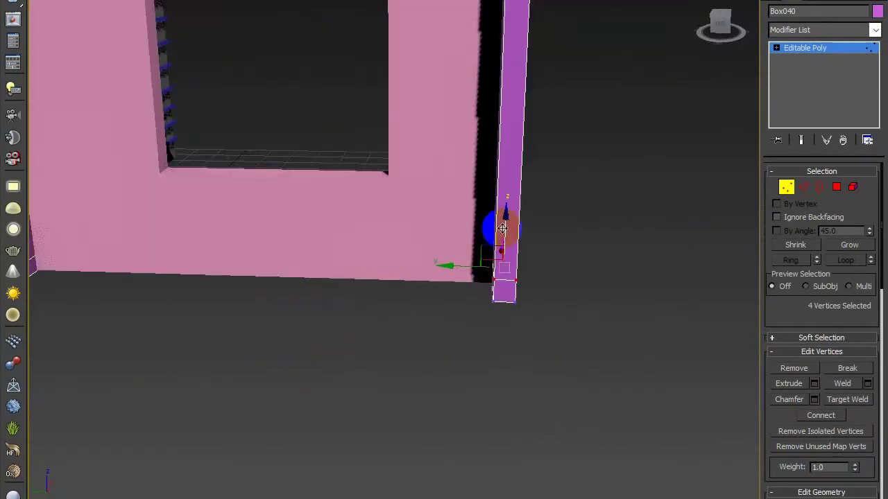
left_click_drag(503, 228, 503, 232)
middle_click_drag(503, 232, 527, 229, "alt")
Step: Extrude the inner foot polygons of both legs toward each other along the base, the outer corner one by 82.92 inches
left_click(837, 186)
left_click(813, 383)
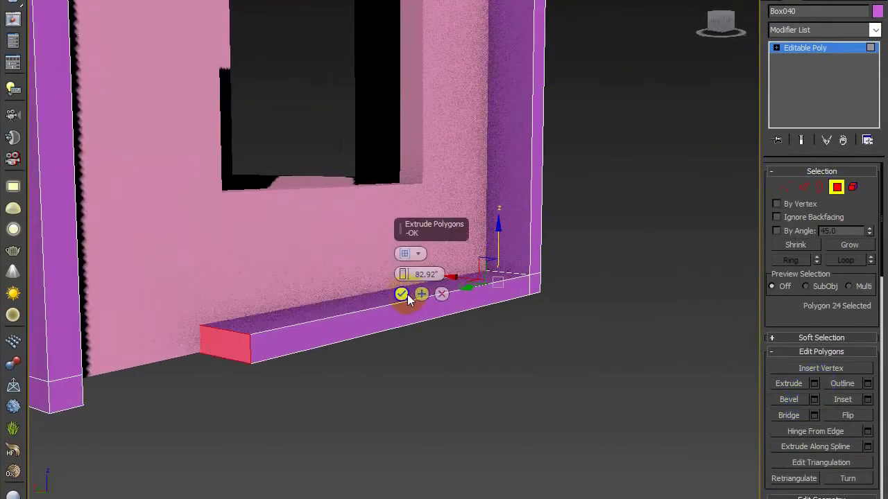
middle_click_drag(347, 332, 232, 334, "alt")
left_click(240, 340)
left_click(813, 384)
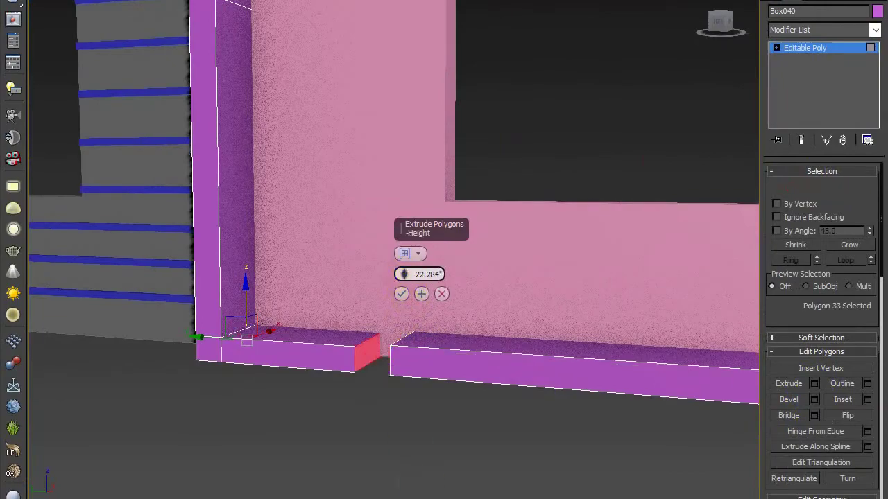
left_click_drag(404, 274, 404, 284)
mouse_move(448, 385)
middle_mouse_down("alt")
mouse_move(499, 370)
mouse_move(428, 355)
mouse_move(435, 391)
mouse_move(443, 374)
middle_mouse_up("alt")
left_click(401, 294)
Step: Bridge the two facing end polygons to close the gap in the purple frame's bottom rail
left_click(400, 323, "ctrl")
left_click(813, 415)
left_click(401, 333)
scroll(433, 348, "down", 4)
left_click(436, 346)
Step: In the left view, level the upper vertices of the purple frame's bottom rail
left_click(785, 187)
middle_click_drag(392, 350, 371, 349, "alt")
key("alt+w")
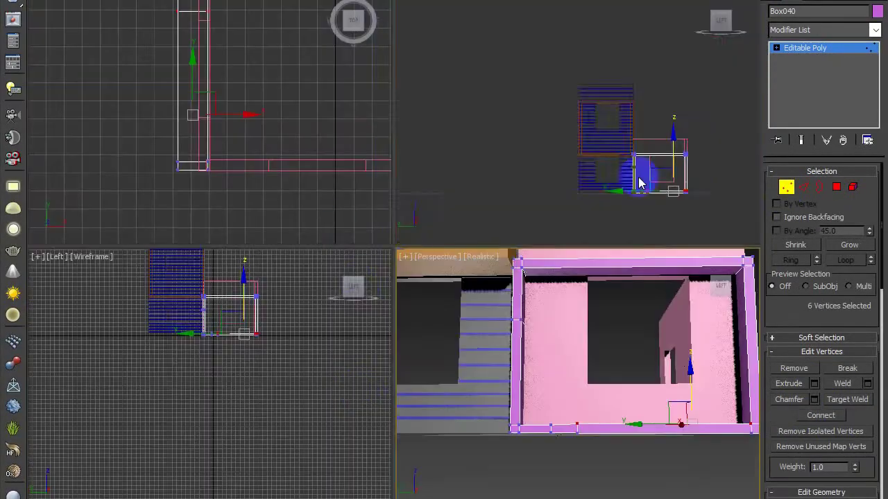
scroll(664, 192, "up", 5)
key("alt+w")
scroll(450, 407, "up", 6)
left_click_drag(316, 316, 383, 371)
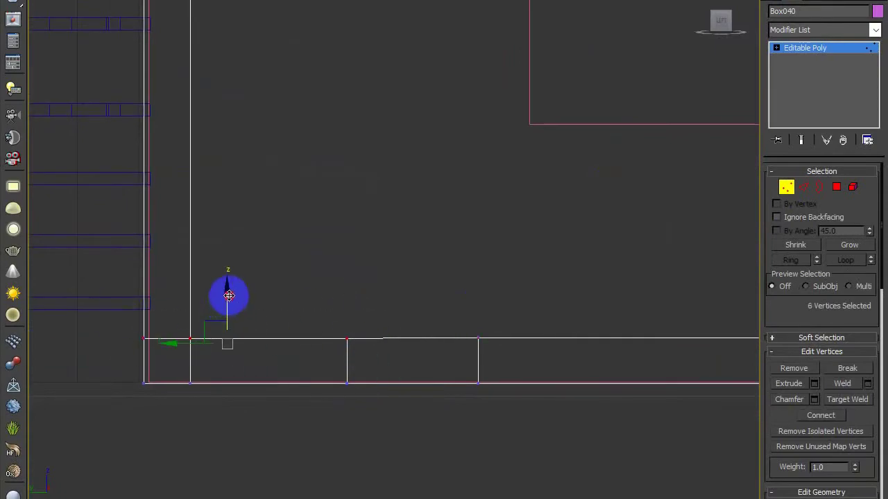
scroll(228, 296, "down", 5)
key("alt+w")
left_click(586, 405)
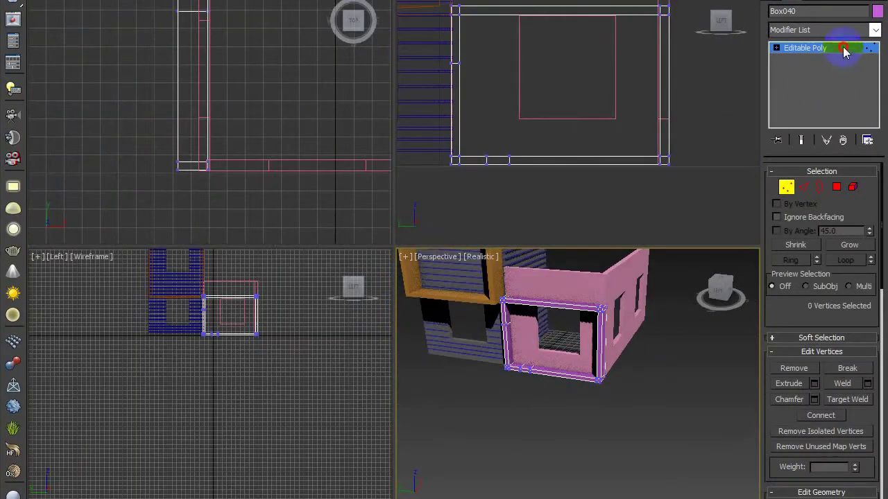
left_click(844, 49)
left_click(645, 416)
middle_click_drag(610, 406, 538, 418, "alt")
key("alt+w")
left_click(418, 347)
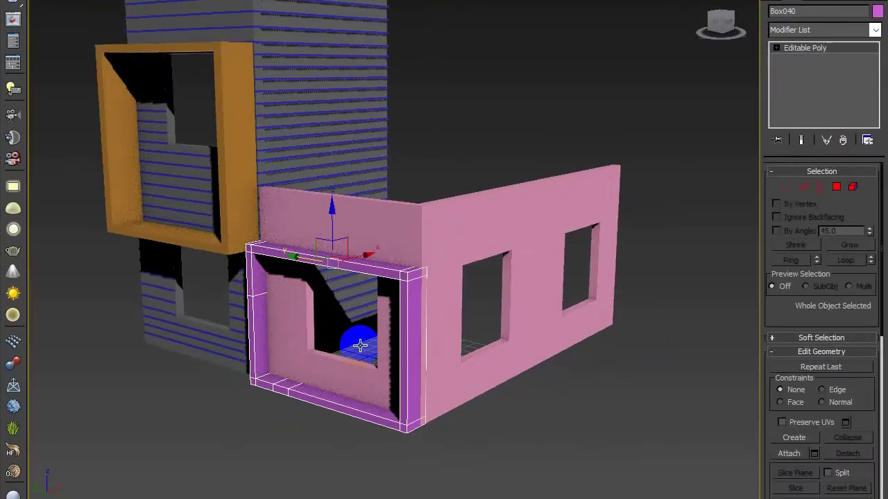
scroll(573, 267, "down", 4)
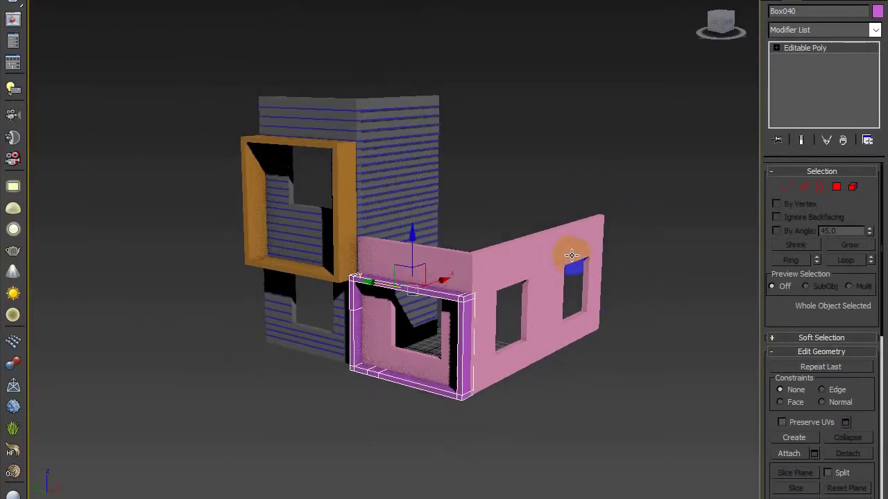
left_click(573, 255)
middle_click_drag(601, 281, 577, 293, "alt")
left_click(451, 333)
left_click(517, 329)
middle_click_drag(555, 339, 551, 331, "alt")
left_click(432, 273)
middle_click_drag(490, 281, 472, 278, "alt")
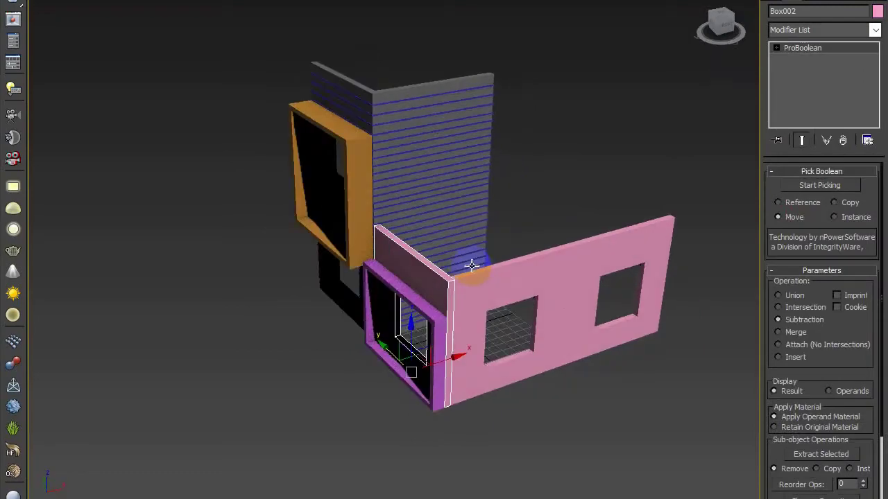
Step: Draw a box about 243 inches wide and 9 inches high along the pink side wall, above its two windows
left_click(772, 1)
left_click(796, 81)
middle_click_drag(481, 322, 474, 318, "alt")
scroll(474, 318, "up", 5)
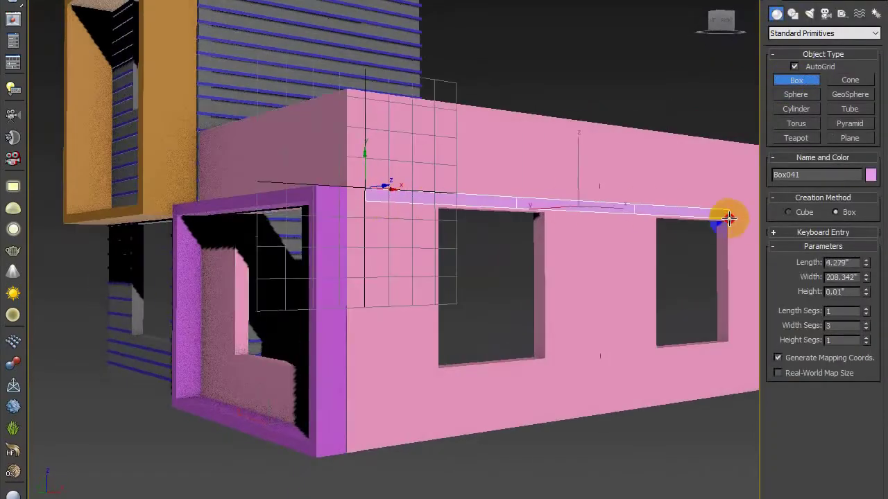
left_click_drag(769, 222, 770, 221)
left_click(768, 199)
key("w")
middle_click_drag(509, 258, 480, 206, "alt")
Step: Set the side-wall beam's length to 5 inches and increase its height so it projects farther from the wall
left_click(787, 2)
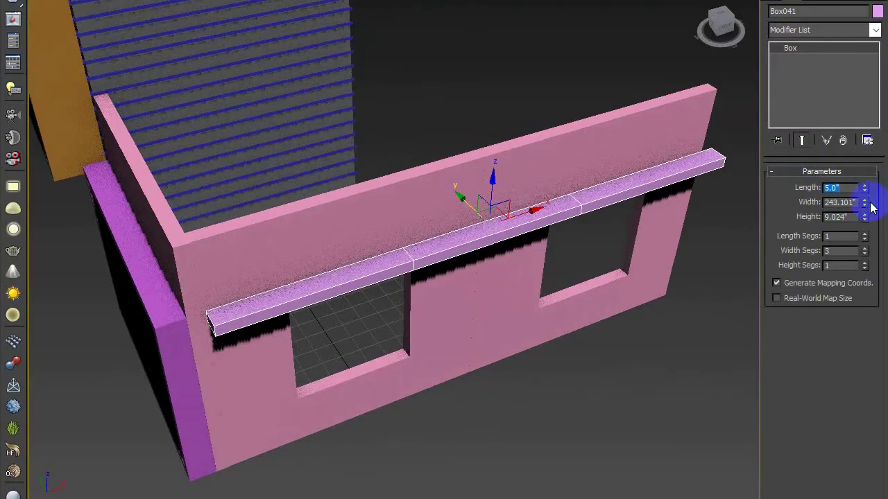
left_click_drag(865, 210, 864, 167)
middle_click_drag(610, 250, 478, 235, "alt")
Step: Convert the side-wall beam to an editable poly and move its first division close to the front corner end
right_click(511, 174)
left_click(667, 280)
key("1")
left_click_drag(339, 125, 415, 190)
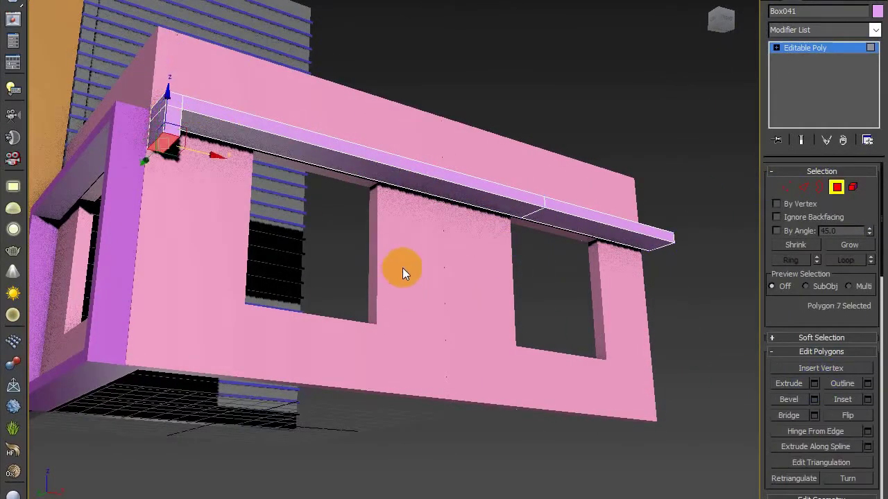
Step: Extrude the side-wall beam's underside end polygon down to the wall's base as a corner leg
middle_click_drag(402, 268, 357, 320, "alt")
middle_click_drag(166, 292, 663, 222, "alt")
key("2")
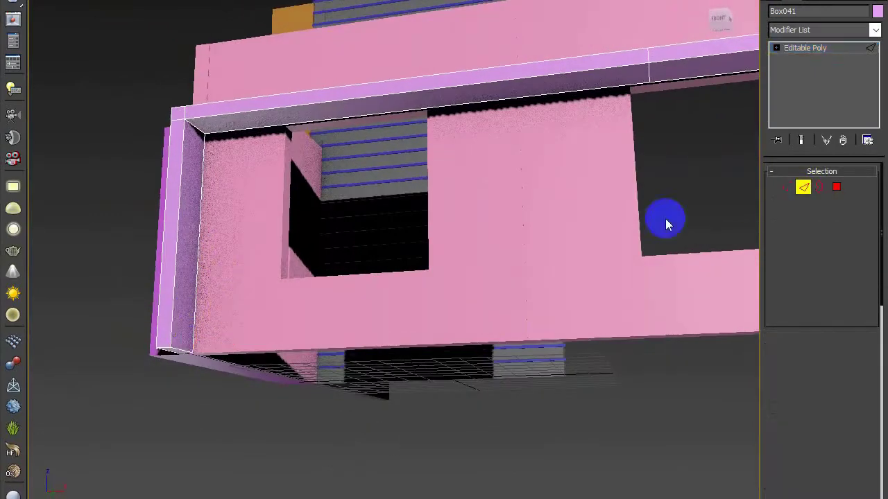
Step: Extrude the inner polygon at the corner leg's foot along the side wall's base to its far end
scroll(172, 346, "up", 5)
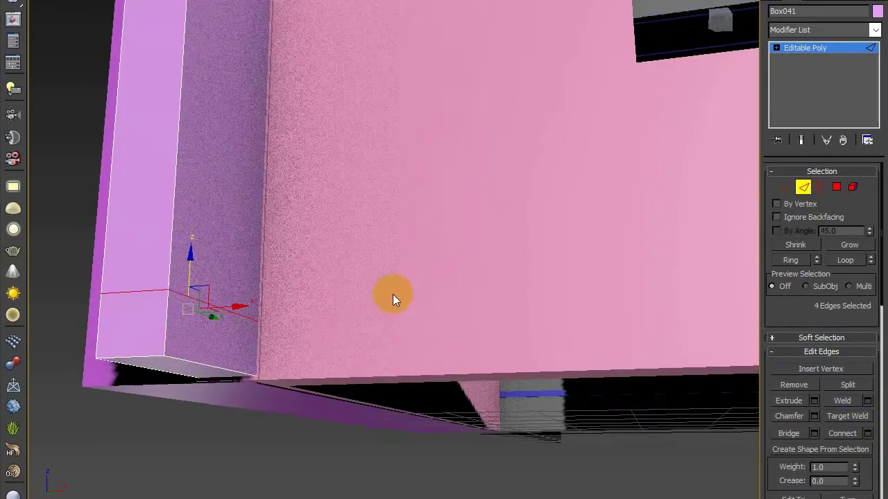
key("4")
left_click(210, 320)
right_click(210, 319)
left_click(194, 360)
right_click(235, 344)
left_click(216, 389)
scroll(192, 273, "down", 10)
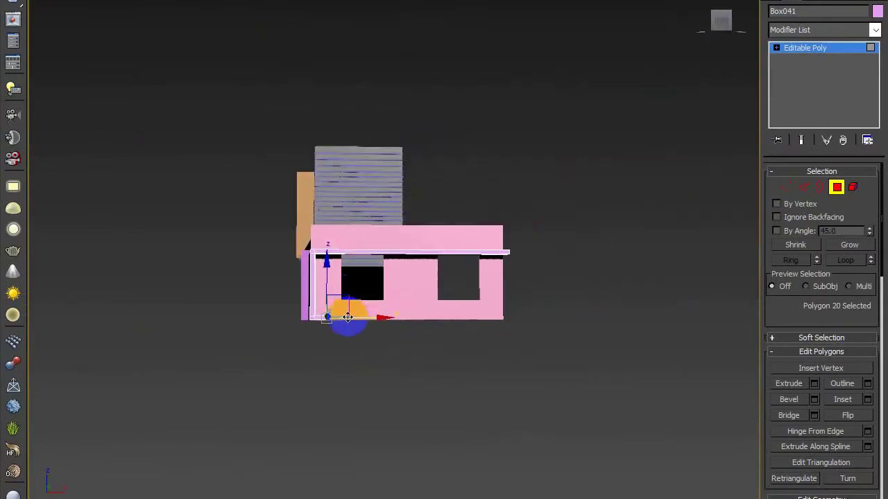
middle_click_drag(347, 317, 543, 307, "alt")
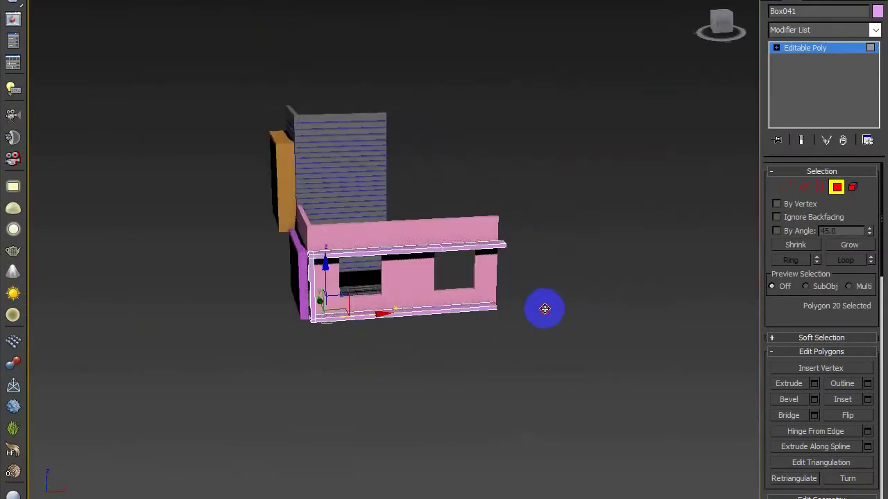
scroll(527, 315, "up", 8)
Step: Move the upper side-wall beam's far-end vertices back toward the end of the pink wall
key("1")
middle_click_drag(548, 177, 485, 163, "alt")
left_click_drag(586, 118, 633, 174)
scroll(630, 139, "up", 5)
left_click_drag(632, 112, 585, 104)
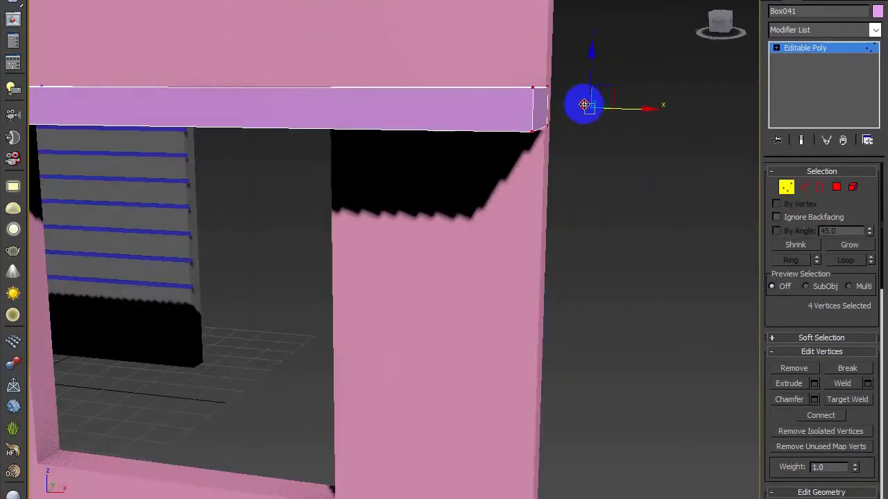
scroll(585, 111, "down", 7)
left_click(570, 199)
middle_click_drag(570, 200, 363, 248, "alt")
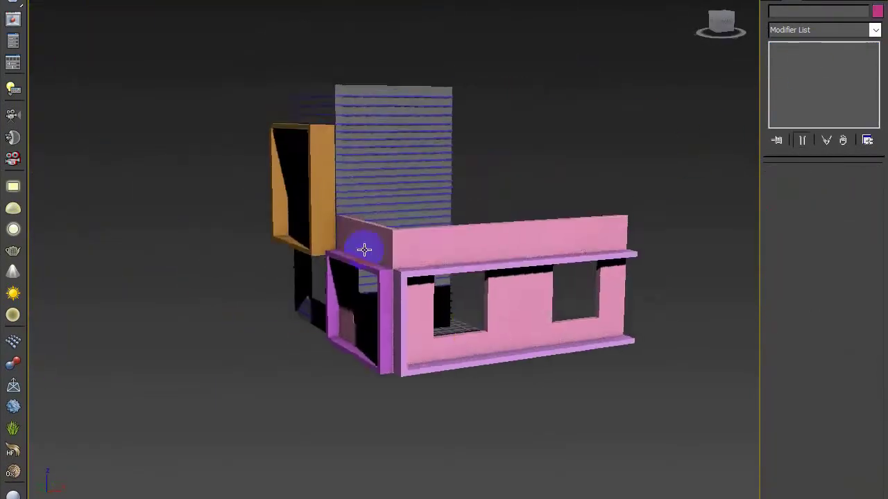
scroll(478, 282, "up", 4)
middle_click_drag(511, 271, 417, 313, "alt")
Step: Draw a roof slab box about 114 by 241 inches over the pink walls and lower it slightly
left_click(775, 1)
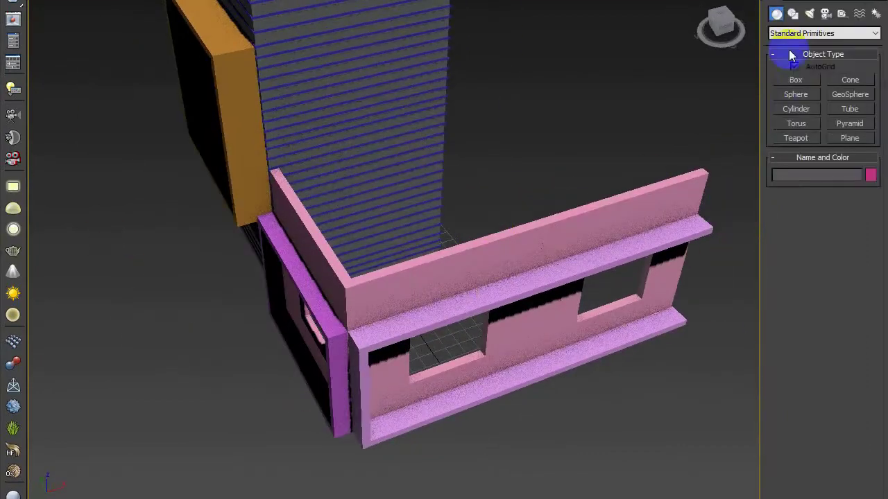
left_click(796, 80)
left_click_drag(321, 238, 704, 170)
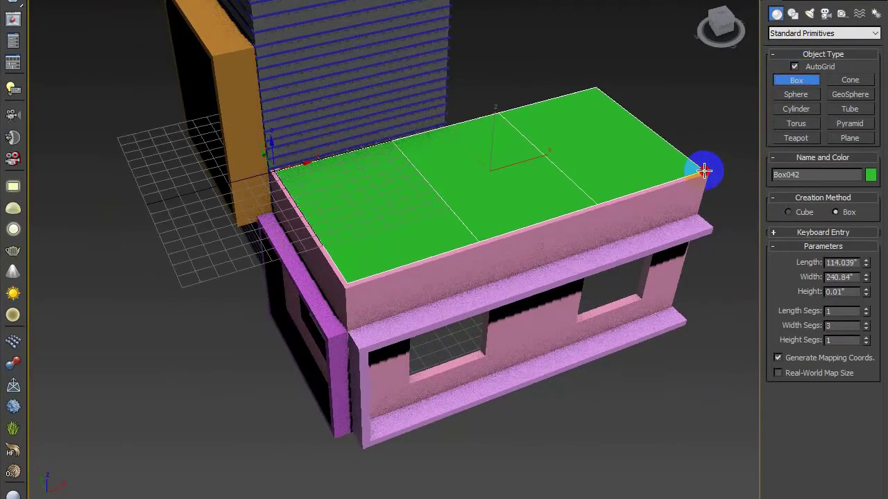
left_click(698, 161)
key("w")
left_click_drag(495, 130, 495, 145)
left_click(494, 172)
Step: Draw a small box about 27 inches long, 6 inches wide and 28 inches high on the short pink parapet
middle_click_drag(447, 239, 410, 236, "alt")
scroll(410, 236, "up", 4)
middle_click_drag(311, 200, 303, 167, "alt")
left_click(795, 80)
scroll(311, 288, "up", 4)
left_click_drag(287, 289, 709, 459)
left_click(718, 173)
key("w")
scroll(479, 229, "down", 5)
middle_click_drag(471, 233, 405, 193, "alt")
Step: Set the parapet box's width segments to 1 and height to about 78 inches, and move it against the striped tower's corner
left_click(793, 14)
right_click(865, 254)
middle_click_drag(525, 281, 624, 263, "alt")
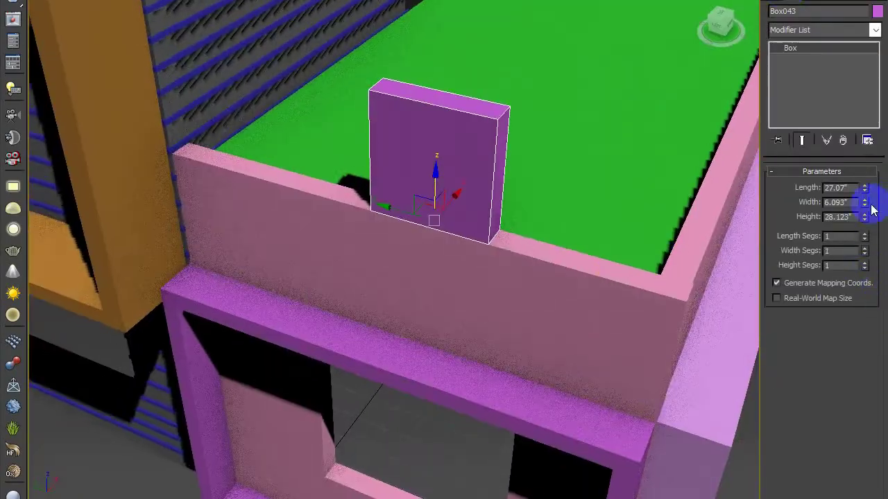
left_click_drag(865, 218, 866, 194)
scroll(498, 192, "down", 2)
middle_click_drag(498, 192, 434, 264)
left_click_drag(434, 264, 239, 325)
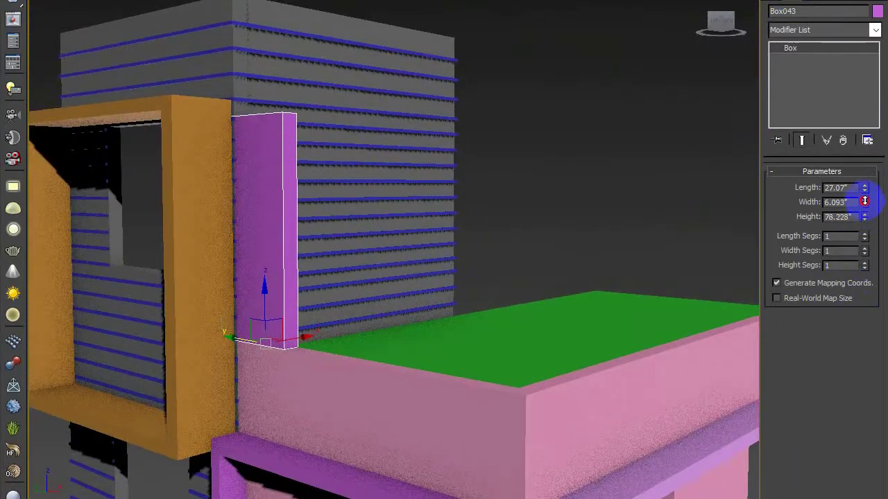
Step: Raise the post's height to about 84.2 inches and fit it flush against the orange frame and tower corner
key("z")
scroll(419, 211, "down", 5)
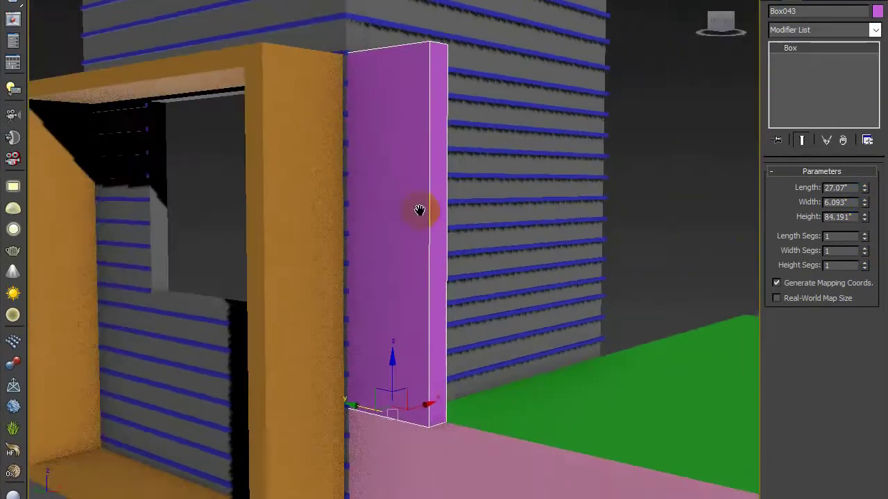
middle_click_drag(420, 210, 408, 170)
mouse_move(345, 358)
left_mouse_down()
mouse_move(366, 368)
mouse_move(355, 354)
left_mouse_up()
middle_click_drag(354, 354, 298, 294, "alt")
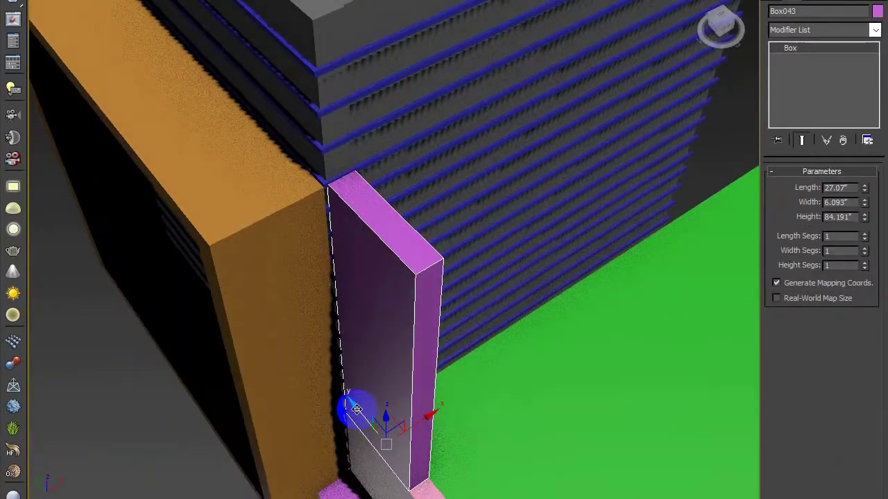
middle_click_drag(357, 410, 363, 311, "alt")
scroll(361, 307, "down", 2)
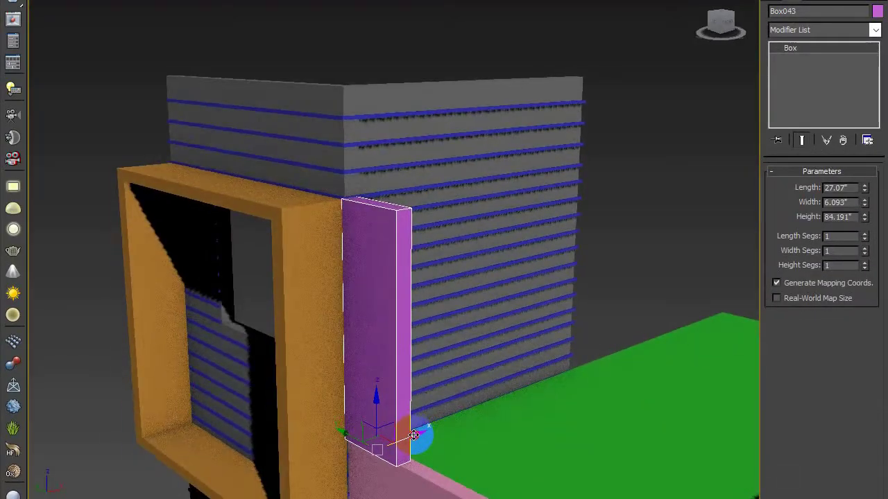
Step: Widen the post to about 6.7 inches and align it with the parapet's thickness
mouse_move(414, 435)
middle_mouse_down("alt")
mouse_move(432, 424)
mouse_move(428, 298)
middle_mouse_up("alt")
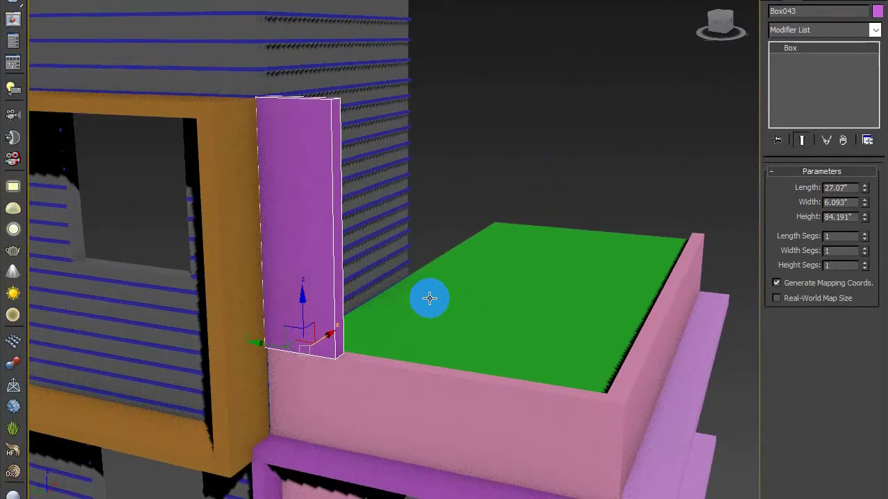
left_click_drag(865, 204, 864, 193)
middle_click_drag(625, 208, 561, 260, "alt")
scroll(555, 263, "up", 3)
left_click_drag(358, 316, 351, 317)
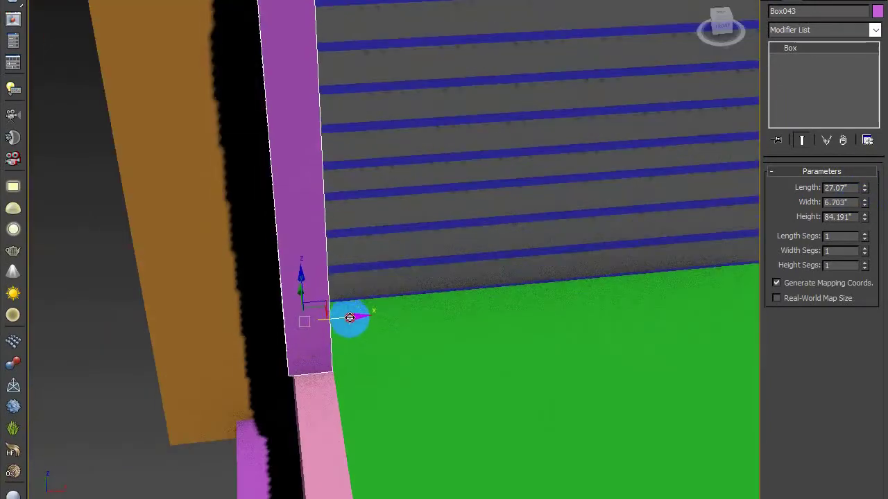
middle_click_drag(351, 317, 388, 243, "alt")
left_click_drag(323, 365, 326, 364)
scroll(444, 353, "down", 2)
middle_click_drag(447, 354, 472, 423, "alt")
Step: Set the post's height segments to 3 and convert it to an editable poly
scroll(471, 416, "down", 4)
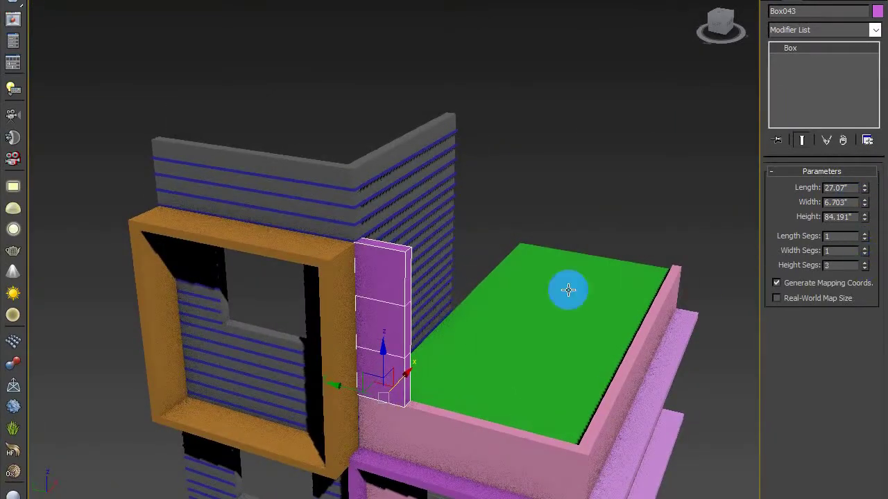
right_click(389, 283)
mouse_move(434, 410)
left_click(560, 420)
Step: Move the post's upper division close to its top and its lower division nearer the base
key("1")
middle_click_drag(487, 315, 510, 263, "alt")
left_click_drag(333, 277, 437, 310)
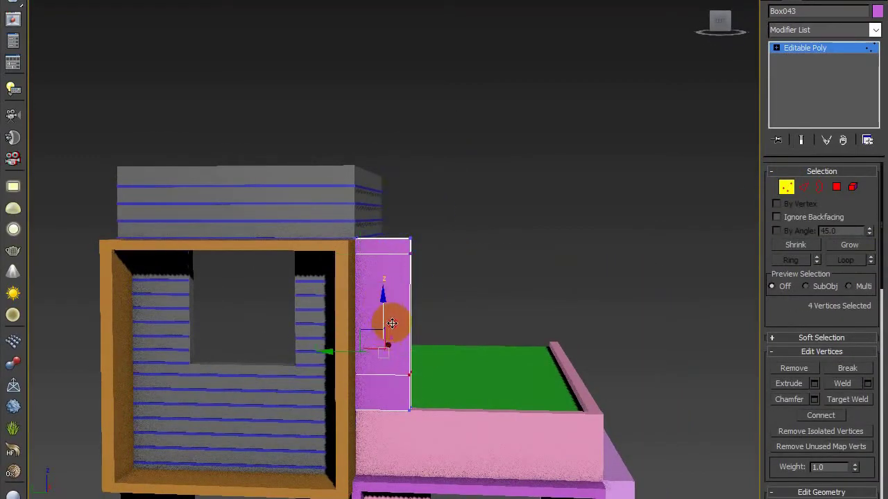
middle_click_drag(530, 367, 519, 339, "alt")
left_click_drag(390, 217, 438, 426)
middle_click_drag(548, 226, 497, 261, "alt")
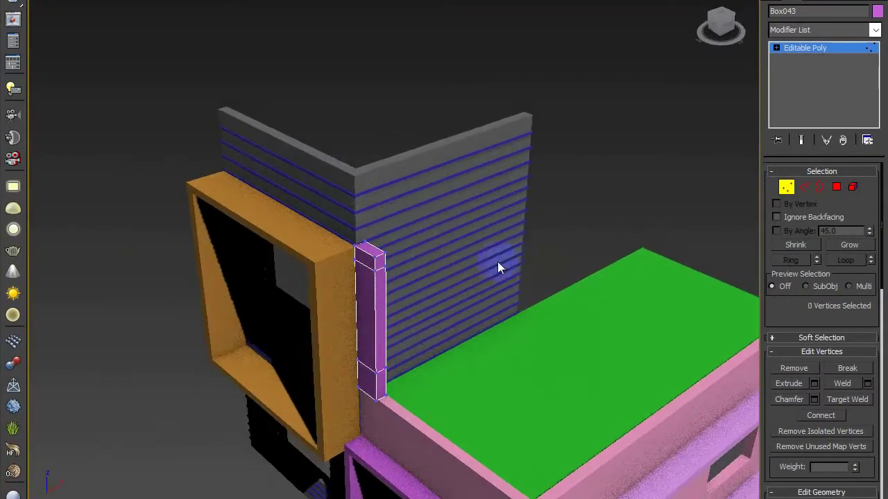
Step: Extrude the post's upper and lower side polygons along the short parapet as two bars reaching the wall corner
scroll(497, 262, "up", 4)
key("4")
left_click(332, 182)
left_click(342, 355, "ctrl")
right_click(340, 353)
left_click(317, 394)
left_click_drag(341, 359, 239, 62)
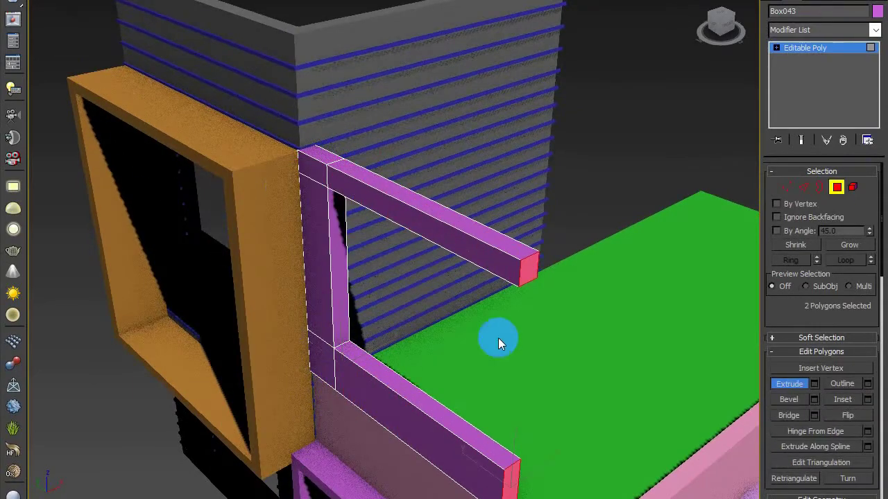
middle_click_drag(498, 338, 496, 293, "alt")
key("w")
key("1")
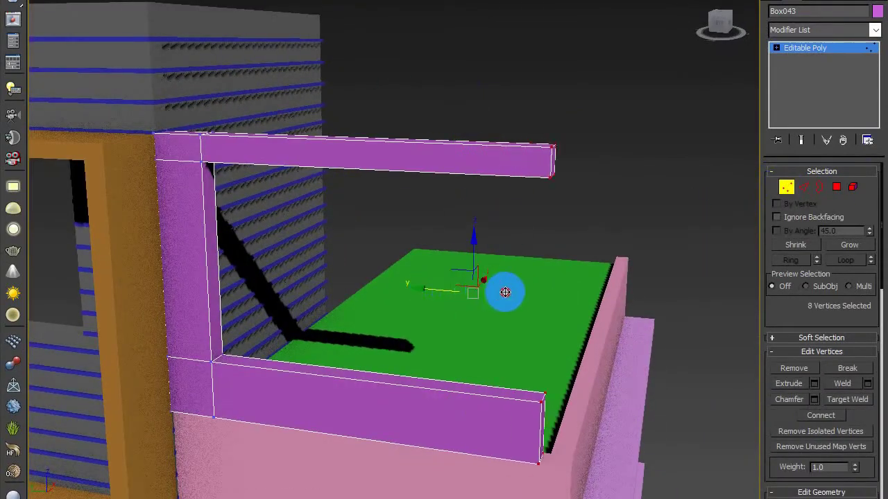
Step: Connect the edges of both bars with a new division and move it close to their corner ends
middle_click_drag(573, 277, 556, 193, "alt")
scroll(523, 290, "down", 5)
key("2")
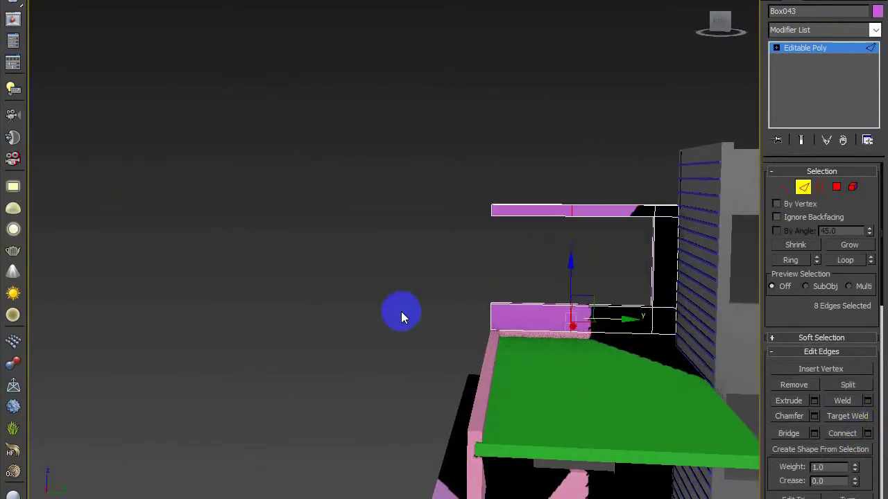
scroll(464, 285, "up", 5)
left_click_drag(609, 373, 604, 372)
left_click(837, 186)
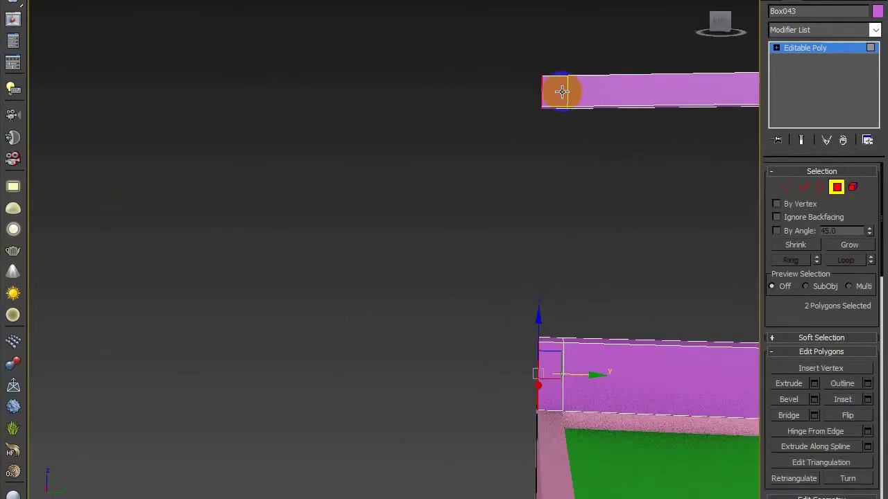
left_click(563, 91)
left_click(554, 373, "ctrl")
mouse_move(553, 373)
middle_mouse_down("alt")
mouse_move(680, 382)
mouse_move(569, 372)
middle_mouse_up("alt")
key("shift+e")
left_click_drag(568, 371, 568, 358)
right_click(577, 376)
key("ctrl+z")
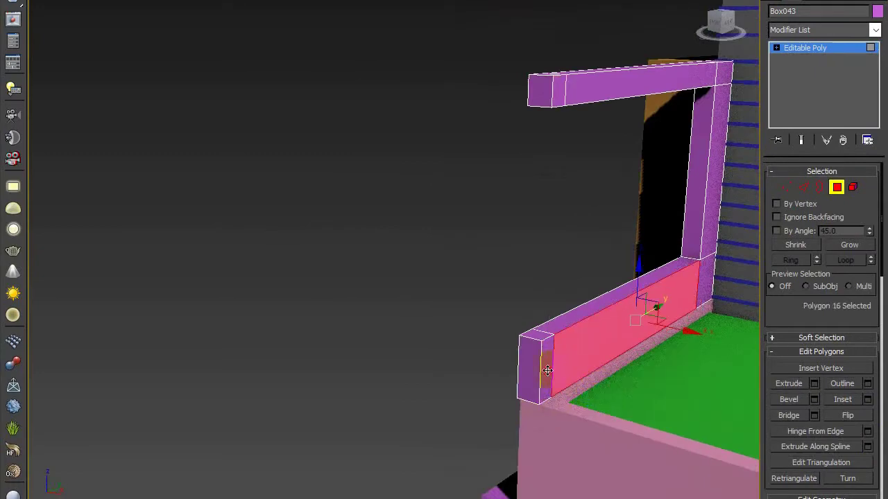
left_click(547, 367)
left_click(558, 94, "ctrl")
left_click(815, 383)
left_click(473, 271)
mouse_move(405, 276)
left_mouse_down()
mouse_move(404, 260)
mouse_move(403, 271)
left_mouse_up()
scroll(473, 271, "down", 3)
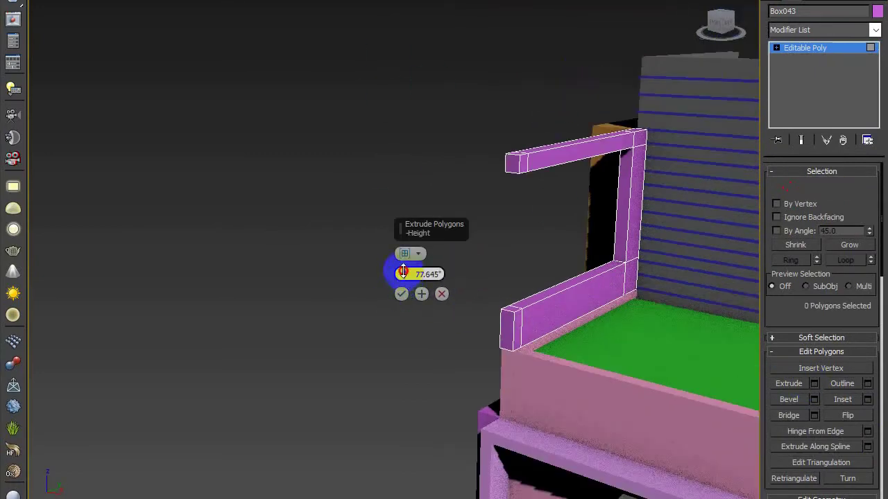
Step: Extrude the inner side polygons at both bars' corner ends along the long parapet to about half its length
scroll(550, 167, "up", 4)
left_click(512, 165)
scroll(506, 153, "down", 2)
left_click(484, 394, "ctrl")
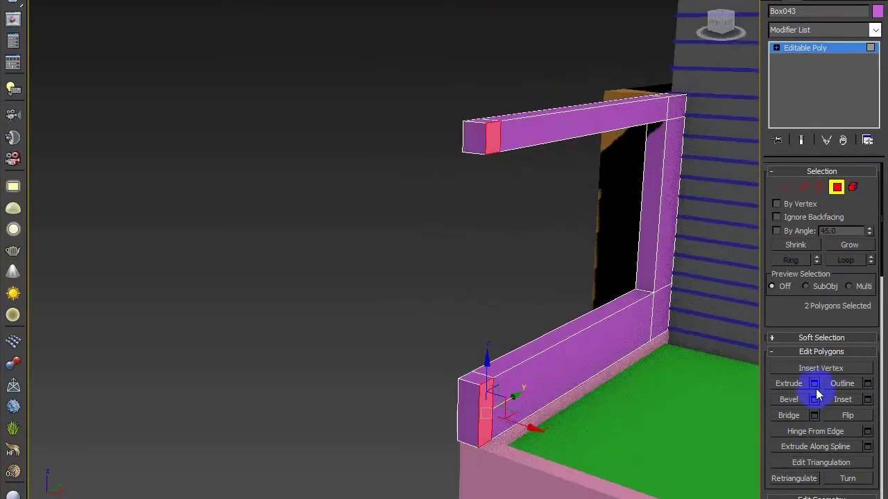
left_click(814, 386)
left_click(405, 292)
scroll(473, 289, "down", 4)
middle_click_drag(539, 393, 456, 311, "alt")
left_click_drag(459, 297, 525, 294)
left_click(527, 293)
middle_click_drag(527, 295, 638, 368, "alt")
Step: Draw a tall box about 130 inches long, 70 inches wide and 147 inches high on the roof at the bars' ends
left_click(776, 2)
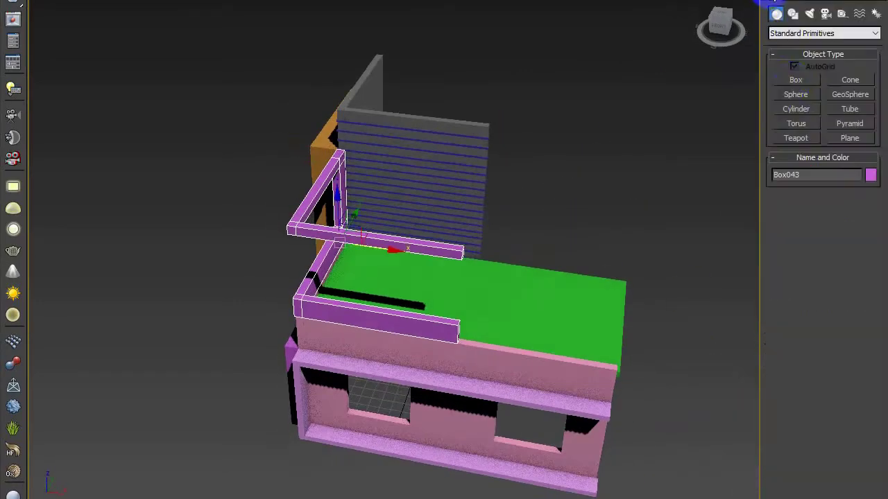
left_click(796, 80)
left_click_drag(480, 263, 514, 347)
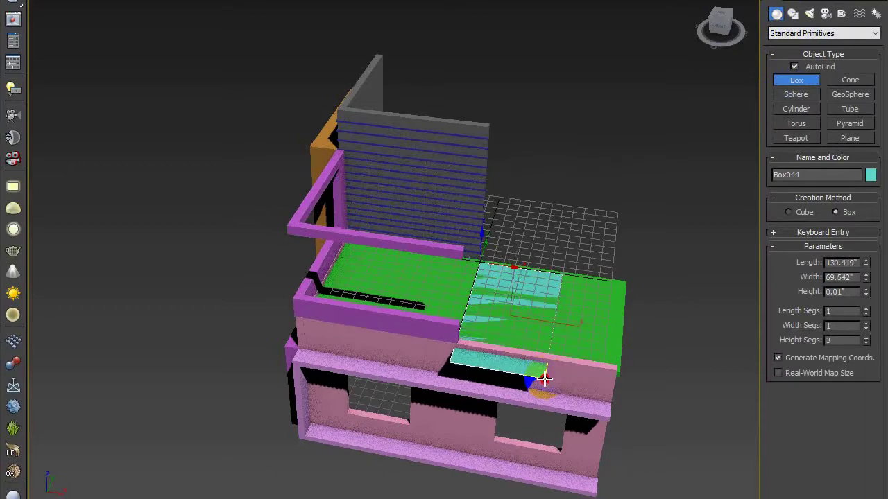
left_click_drag(545, 380, 548, 379)
left_click(577, 207)
key("w")
middle_click_drag(577, 206, 642, 167, "alt")
scroll(554, 277, "up", 4)
left_click_drag(488, 344, 472, 339)
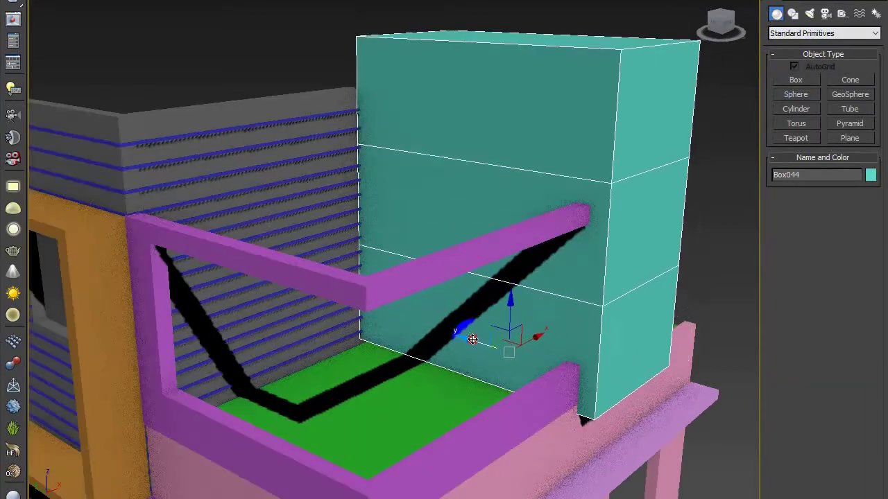
Step: Set the tall box's height segments to 1, its length to about 144.6 inches and its width to about 71.4 inches
left_click(790, 0)
left_click(864, 264)
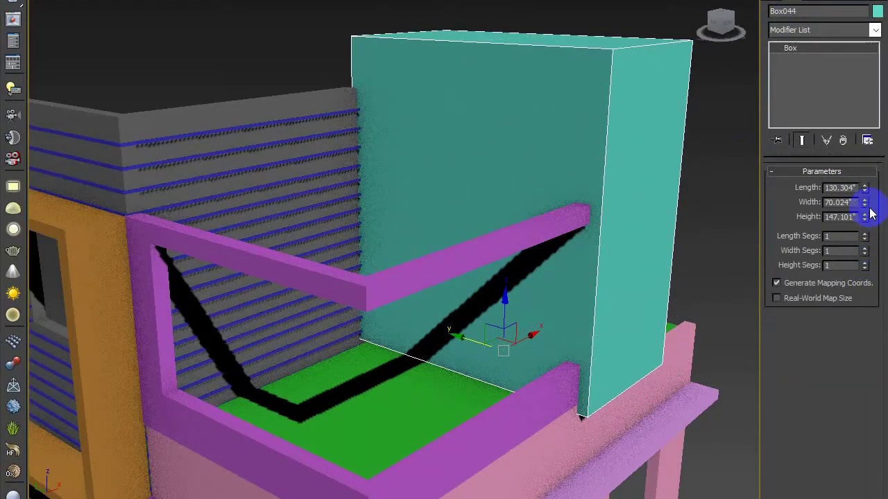
left_click_drag(865, 191, 865, 179)
left_click_drag(493, 309, 500, 310)
middle_click_drag(531, 321, 500, 305, "alt")
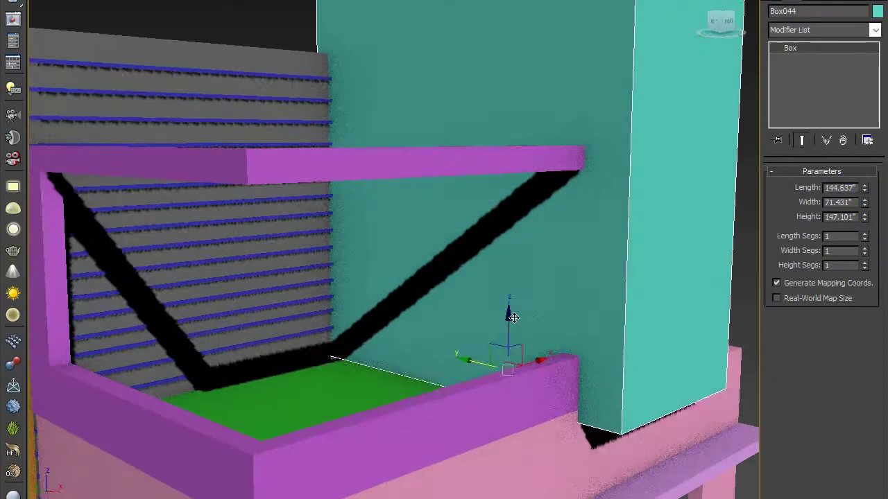
Step: Lower the tall box onto the side wall's ledge and set its width to about 72.1 and height to about 161.8 inches
left_click_drag(513, 317, 516, 386)
middle_click_drag(610, 294, 490, 264)
left_click(864, 200)
left_click_drag(865, 216, 866, 208)
scroll(541, 258, "down", 3)
left_click_drag(451, 299, 450, 304)
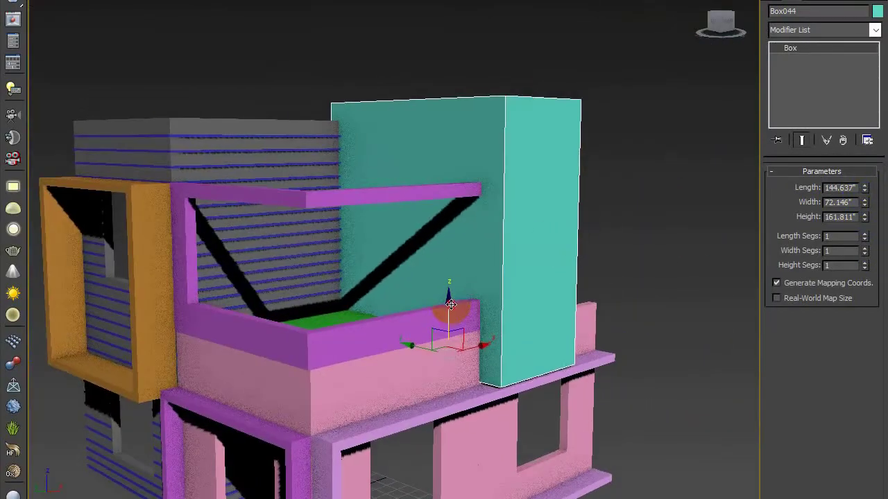
Step: Widen the tall teal box further and reposition it against the bars' ends and the ledge
scroll(438, 365, "up", 5)
middle_click_drag(450, 308, 430, 314, "alt")
scroll(438, 365, "down", 5)
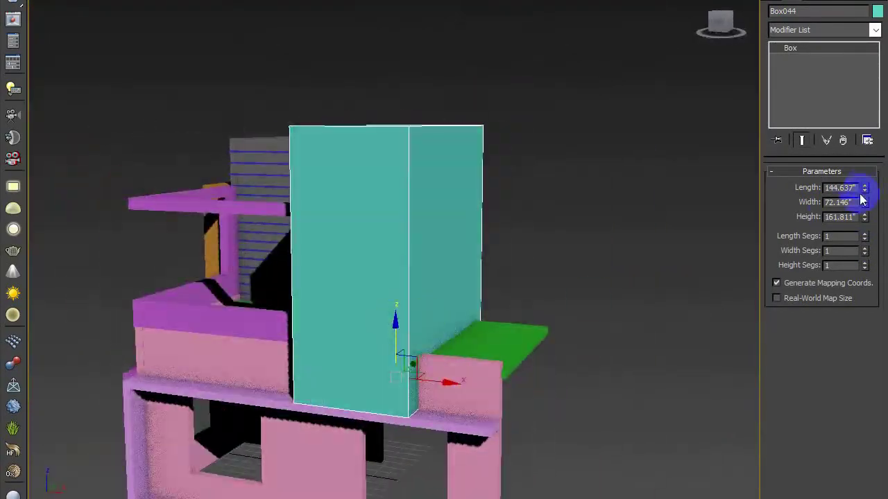
left_click_drag(865, 201, 866, 190)
middle_click_drag(597, 333, 683, 374, "alt")
left_click_drag(437, 360, 452, 356)
middle_click_drag(452, 356, 471, 340, "alt")
scroll(485, 334, "up", 5)
left_click_drag(507, 327, 507, 334)
scroll(430, 323, "down", 5)
Step: Draw a projecting box about 132 inches long and 75 inches wide on the teal box's face above the ledge
middle_click_drag(395, 330, 380, 300, "alt")
left_click(796, 80)
middle_click_drag(478, 232, 431, 182, "alt")
left_click_drag(219, 47, 359, 283)
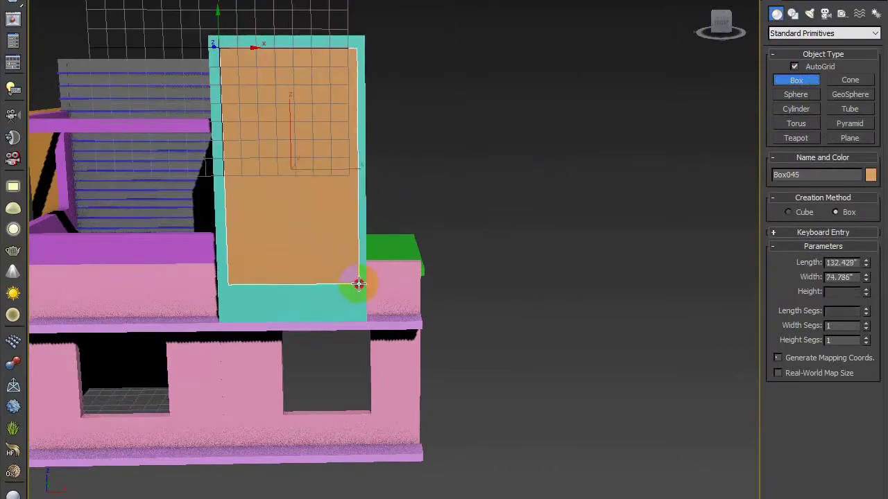
left_click_drag(357, 326, 357, 327)
left_click(369, 389)
Step: Move the new projecting box along its Y axis on the teal box's face
key("w")
middle_click_drag(371, 402, 451, 447, "alt")
left_click_drag(188, 182, 144, 166)
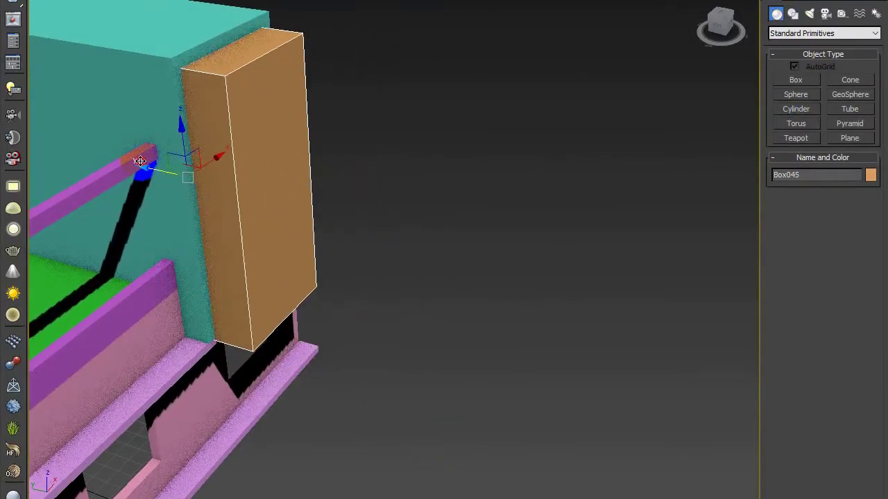
middle_click_drag(144, 165, 301, 157, "alt")
Step: Examine the projecting box's placement on the teal box in the front and perspective views
key("alt+w")
middle_click_drag(568, 132, 572, 149)
left_click_drag(729, 23, 659, 26)
key("f")
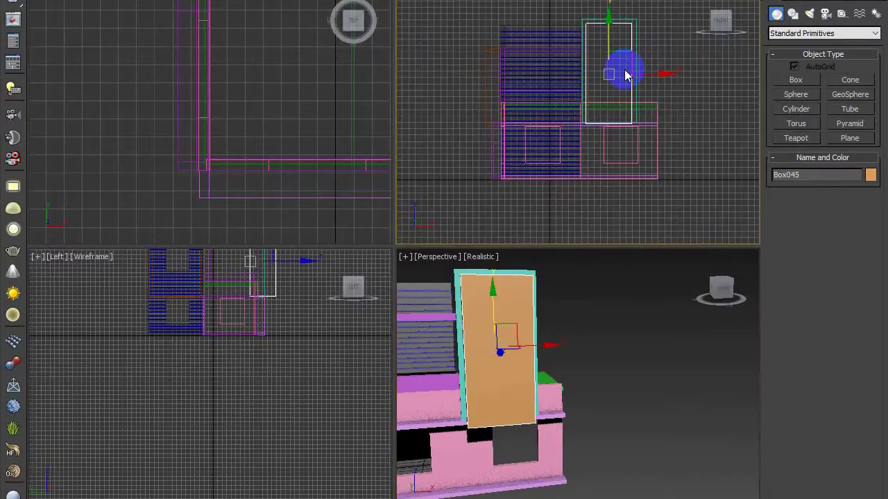
key("alt+w")
scroll(513, 83, "up", 2)
key("alt+w")
middle_click(572, 354)
key("alt+w")
middle_click_drag(354, 309, 587, 382)
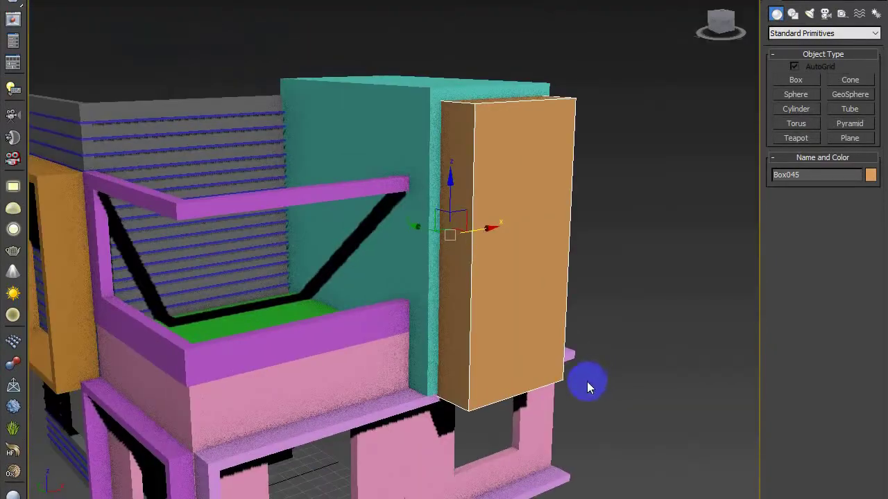
Step: Subtract the projecting orange box from the tall teal box with ProBoolean to hollow out a recess in its face
scroll(587, 381, "down", 3)
scroll(487, 269, "up", 3)
middle_click_drag(529, 289, 501, 278)
left_click(495, 174)
left_click(808, 34)
left_click(803, 63)
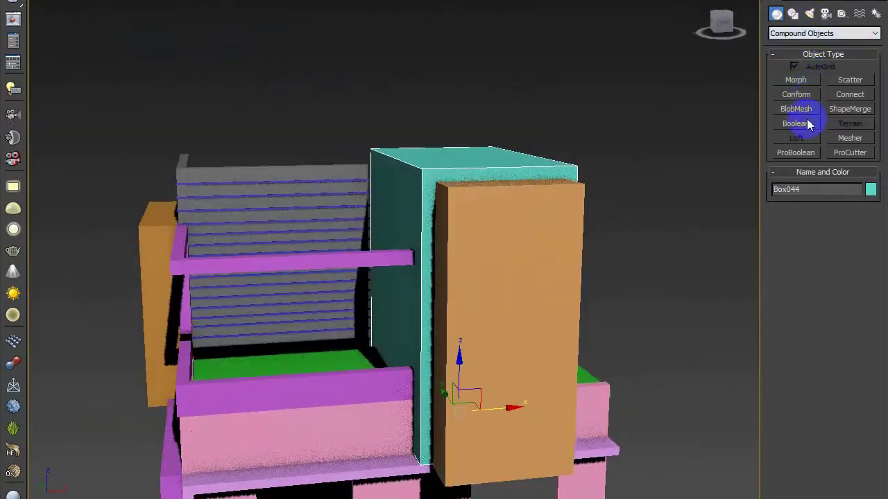
left_click(795, 152)
left_click(821, 227)
left_click(575, 274)
middle_click_drag(662, 244, 637, 244, "alt")
key("w")
Step: Draw an upright panel box inside the teal recess, about 73 inches wide and 5.4 inches thick
left_click(789, 34)
left_click(784, 46)
left_click(795, 80)
middle_click_drag(607, 183, 498, 200, "alt")
left_click_drag(404, 162, 467, 249)
left_click(514, 421)
key("w")
middle_click_drag(424, 228, 419, 269, "alt")
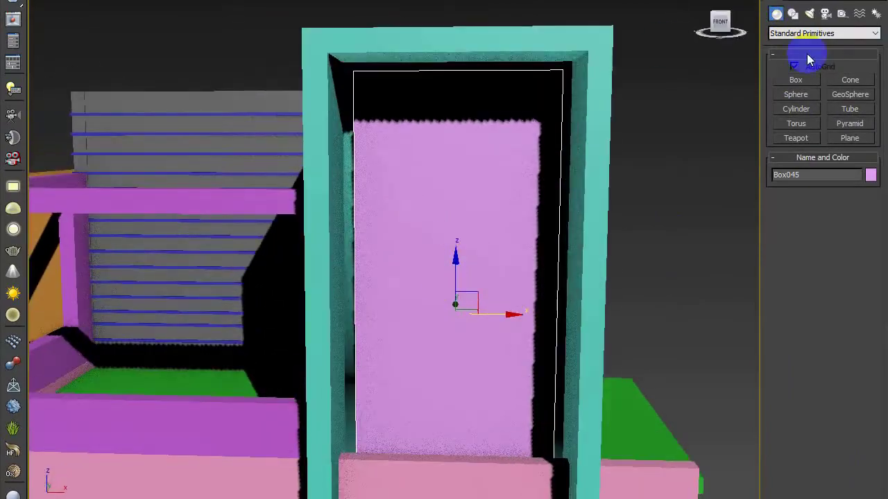
Step: Set the recess panel's length to about 162 inches and width to about 75.3 inches, fitting it inside the teal frame
left_click(793, 14)
left_click_drag(865, 187, 865, 184)
middle_click_drag(775, 226, 746, 230, "alt")
left_click(864, 201)
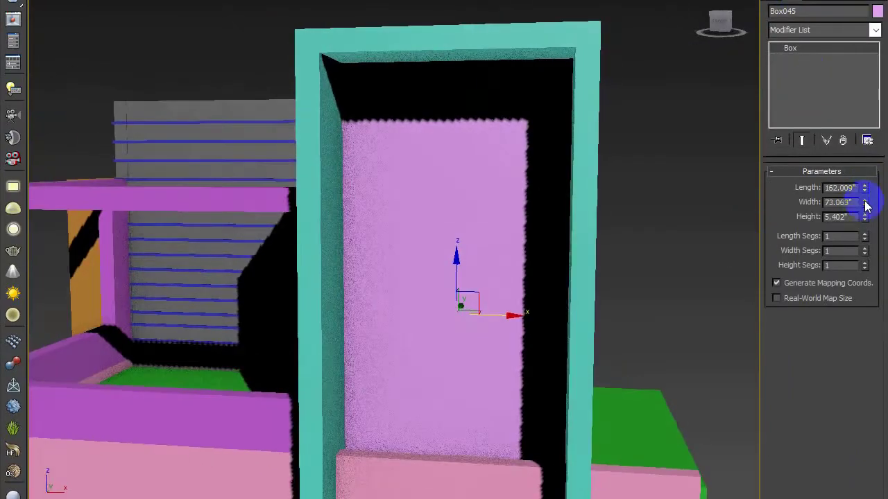
middle_click_drag(690, 247, 697, 286, "alt")
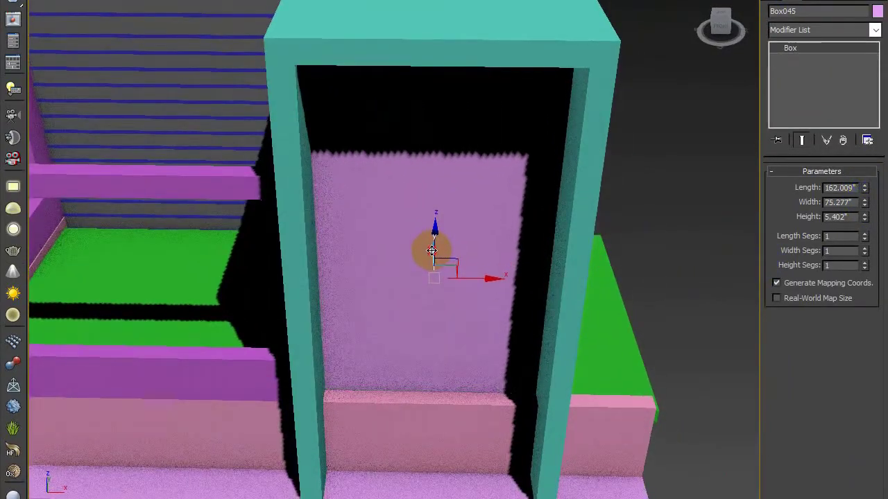
middle_click_drag(432, 257, 500, 247, "alt")
scroll(611, 147, "down", 5)
scroll(499, 247, "up", 5)
scroll(622, 195, "down", 3)
middle_click_drag(504, 350, 463, 355, "alt")
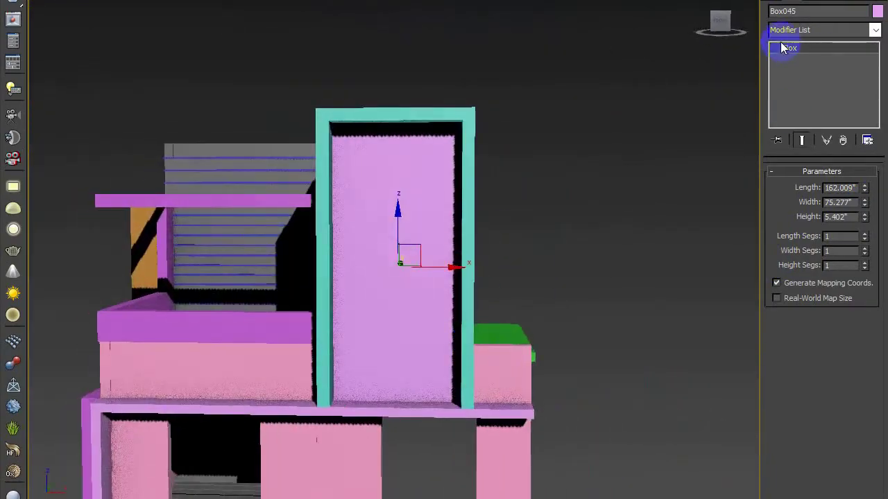
Step: Draw a box about 57 inches long, 54 inches wide and 24 inches high projecting from the middle of the recess panel
left_click(771, 1)
left_click(796, 80)
middle_click_drag(360, 246, 370, 241, "alt")
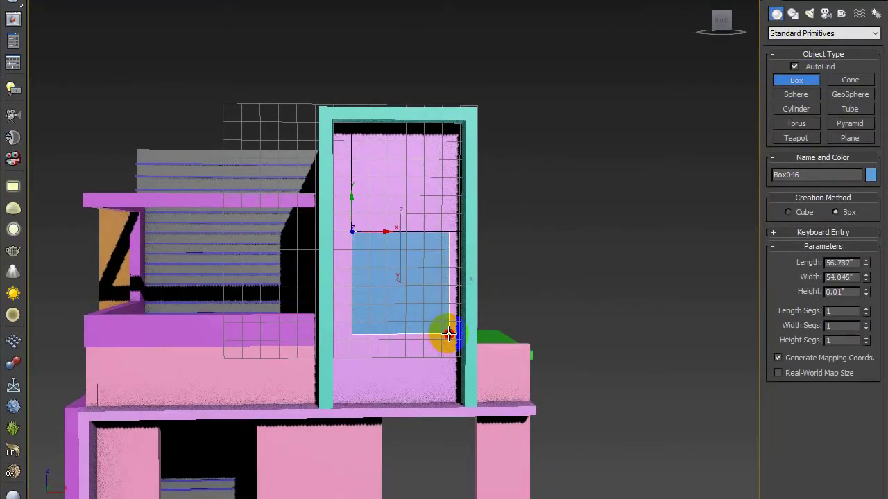
left_click(479, 372)
right_click(481, 371)
middle_click_drag(534, 249, 555, 267, "alt")
scroll(345, 210, "up", 3)
middle_click_drag(344, 210, 361, 213, "alt")
scroll(388, 242, "down", 3)
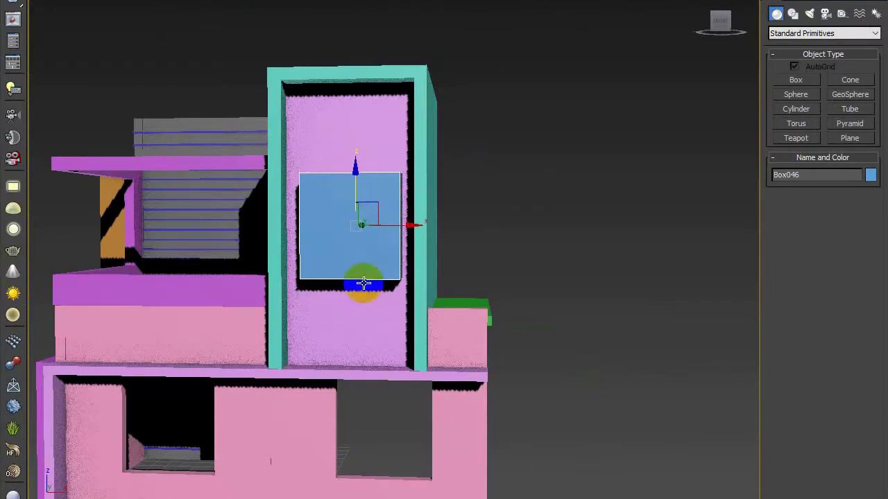
Step: Make a slightly smaller scaled copy of the blue box and position it in front of the original's face
middle_click_drag(363, 283, 393, 287, "alt")
scroll(391, 288, "up", 3)
left_click(794, 66)
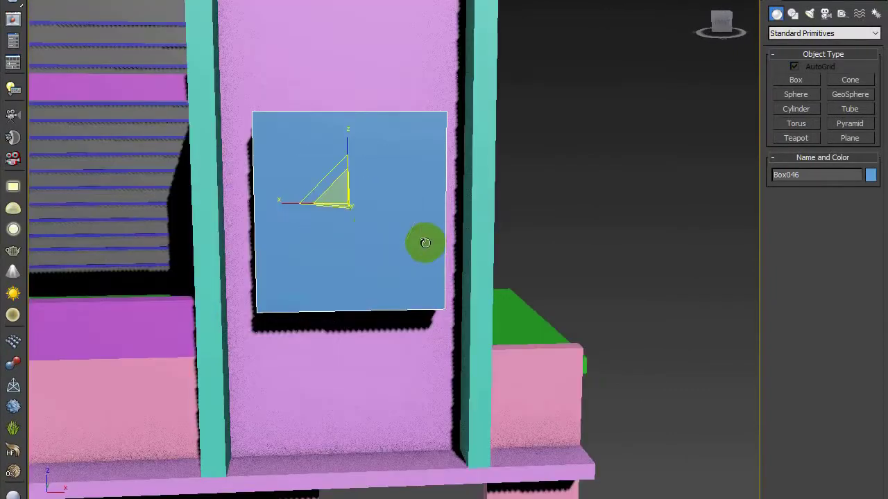
key("w")
middle_click_drag(443, 297, 357, 330, "alt")
left_click_drag(422, 192, 408, 196)
middle_click_drag(416, 260, 541, 231, "alt")
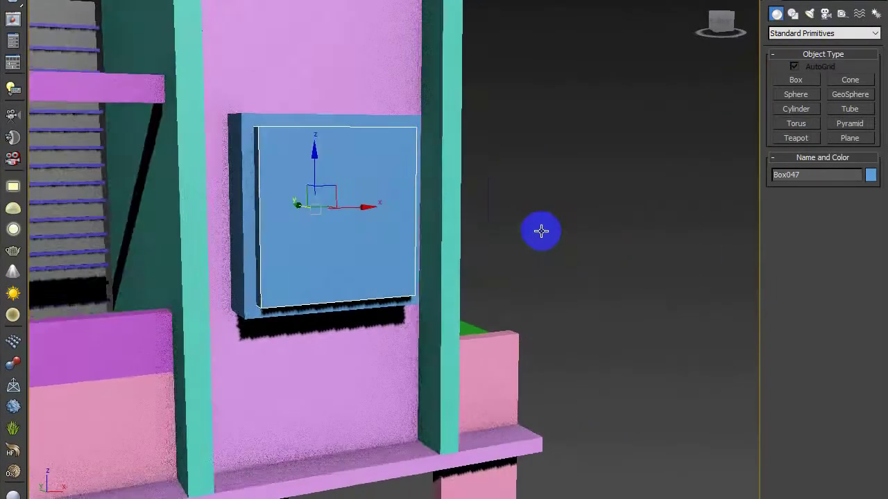
Step: Increase the height of the smaller blue box
left_click(792, 14)
left_click_drag(865, 219, 865, 198)
middle_click_drag(360, 222, 430, 277, "alt")
Step: Subtract the smaller blue box from the larger one with ProBoolean to form a hollow window frame
left_click_drag(277, 186, 280, 188)
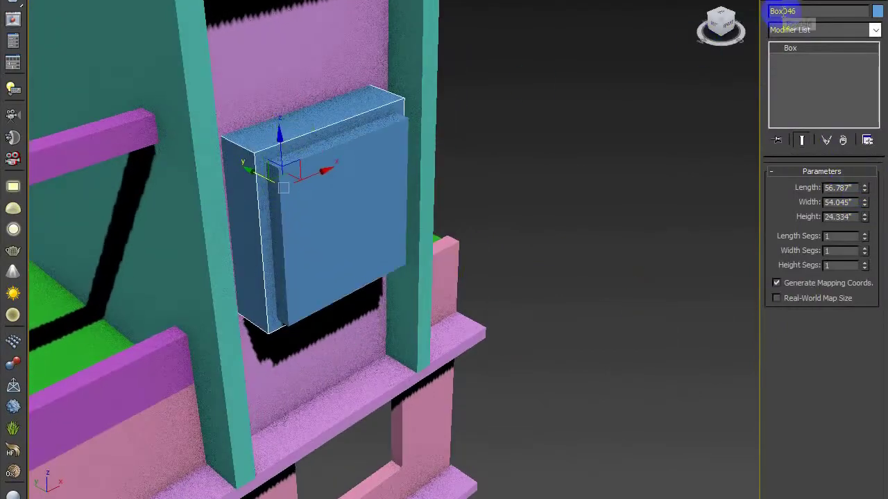
left_click(772, 2)
left_click(794, 33)
left_click(795, 63)
left_click(797, 152)
left_click(807, 226)
left_click(360, 206)
right_click(541, 174)
middle_click_drag(666, 191, 597, 181, "alt")
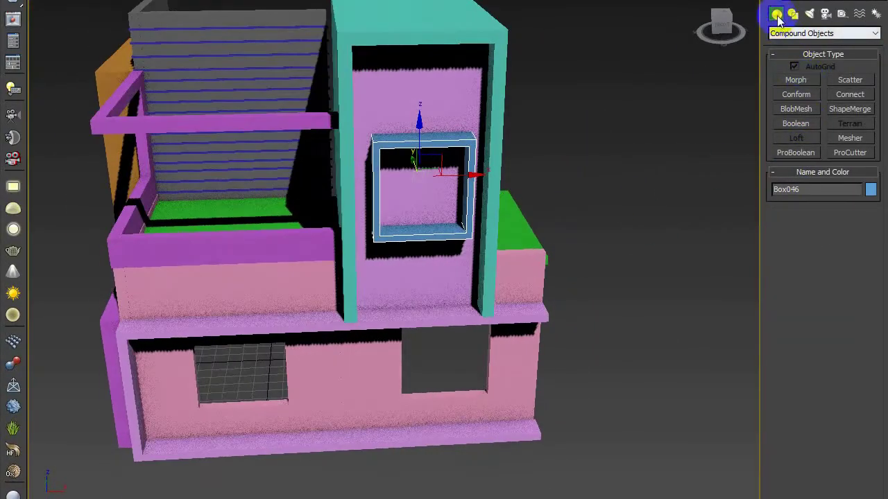
Step: Draw another tall box over the recess panel, spanning from above the blue window frame down to the ledge
left_click(804, 33)
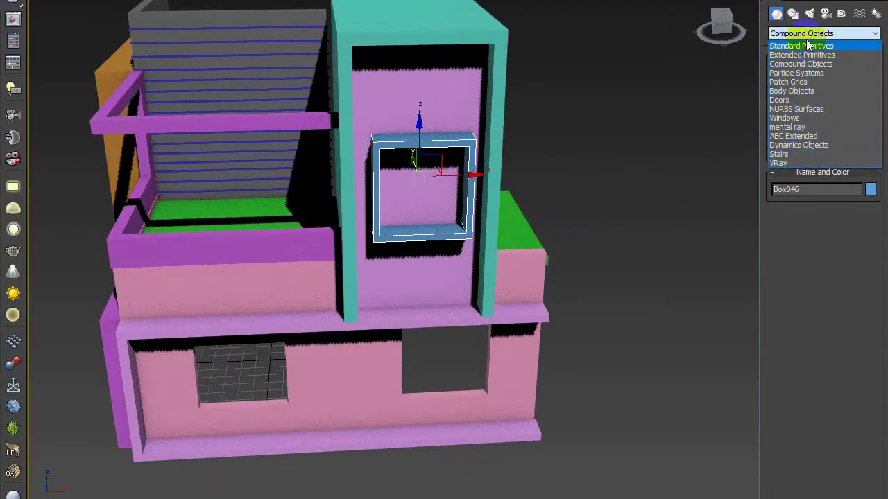
left_click(806, 45)
left_click(796, 80)
middle_click_drag(527, 104, 391, 102, "alt")
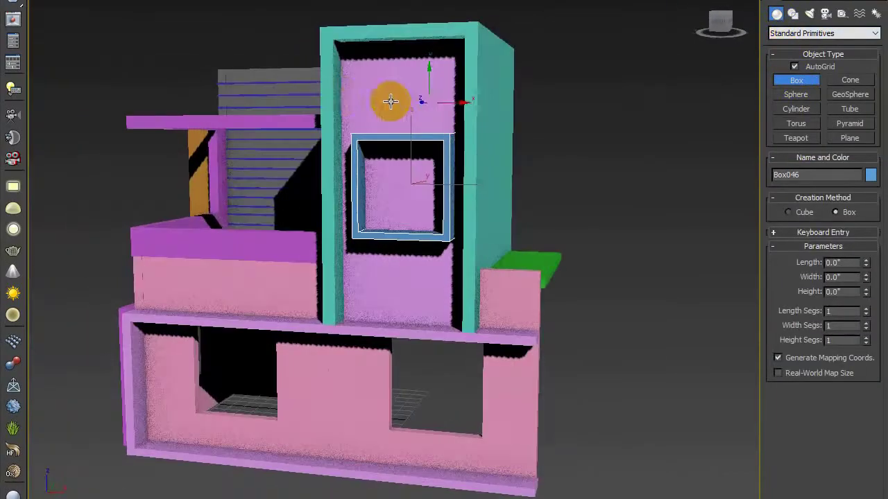
left_click_drag(345, 107, 485, 325)
left_click(486, 322)
key("w")
Step: Move the new green panel into place between the teal frame's sides, behind the blue window frame, and deselect it
middle_click_drag(476, 275, 431, 269, "alt")
left_click_drag(469, 224, 454, 224)
middle_click_drag(455, 224, 498, 259, "alt")
left_click_drag(414, 192, 405, 211)
left_click_drag(447, 234, 442, 234)
left_click_drag(412, 204, 416, 188)
left_click(589, 111)
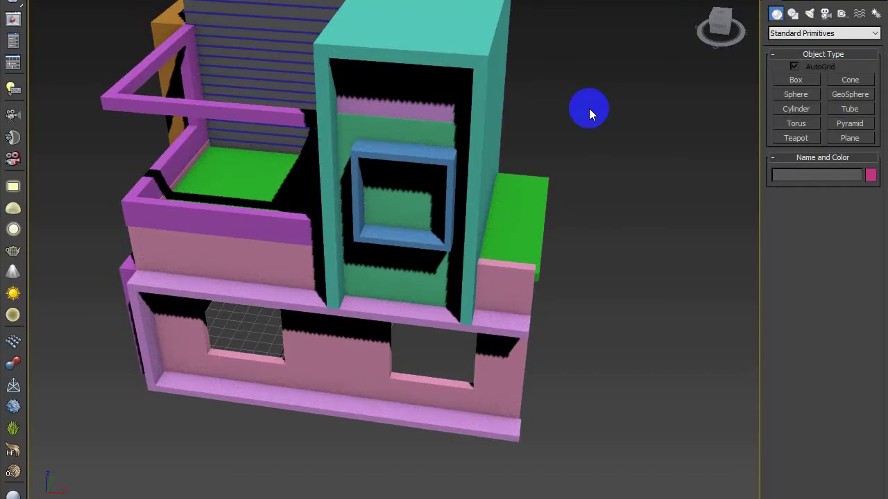
Step: Hide everything except the purple terrace frame
middle_click_drag(475, 410, 492, 284, "alt")
middle_click_drag(412, 327, 465, 323, "alt")
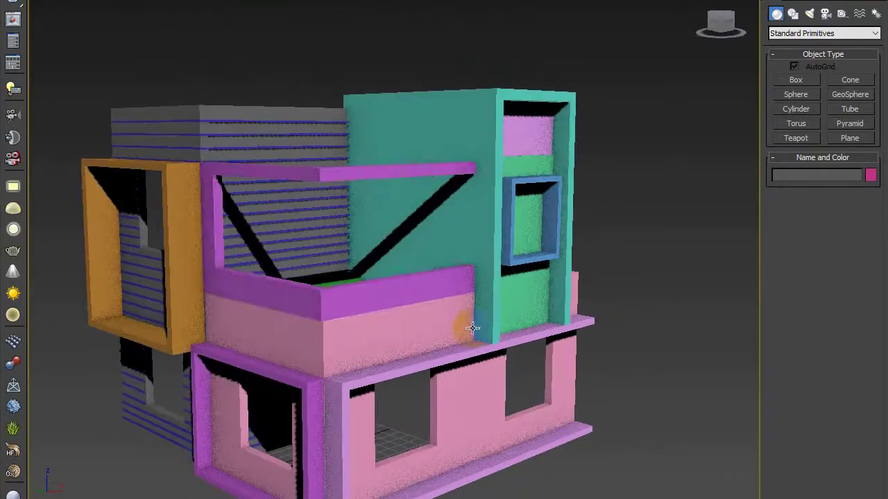
left_click(337, 299)
right_click(385, 272)
left_click(438, 264)
Step: Connect the long edges of the frame's upper and lower rails with one edge loop near their open ends
middle_click_drag(442, 244, 268, 185, "alt")
left_click(799, 2)
left_click(803, 188)
left_click_drag(298, 117, 349, 339)
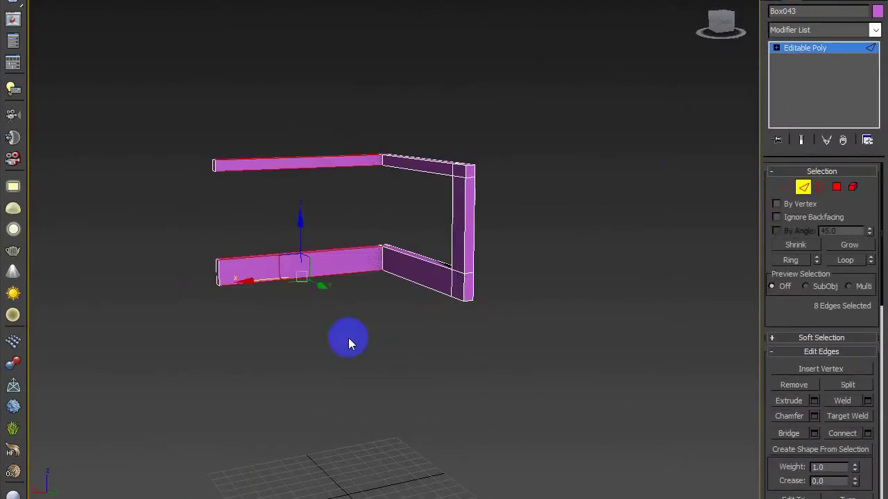
left_click(866, 434)
left_click(402, 315)
Step: Extrude the inner side faces at the open ends of the upper and lower rails to form return arms
scroll(218, 161, "up", 5)
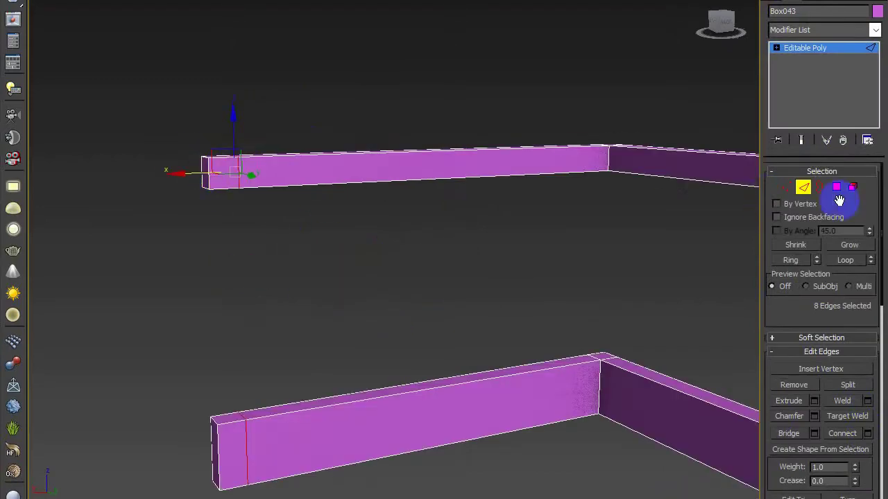
left_click(836, 187)
left_click(224, 173)
left_click(230, 452, "ctrl")
left_click(814, 384)
left_click(401, 294)
scroll(402, 300, "down", 6)
middle_click_drag(416, 326, 490, 254, "alt")
left_click(490, 254)
scroll(489, 253, "up", 5)
left_click(814, 383)
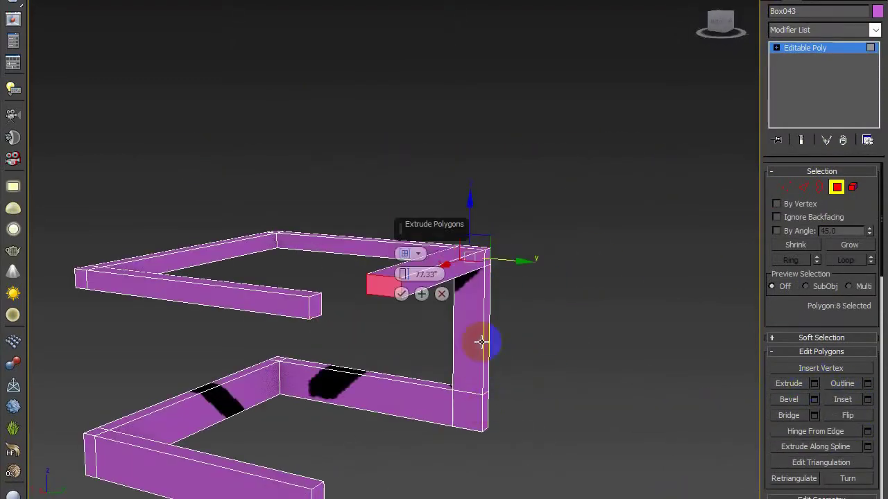
left_click(442, 294)
Step: Connect the edges at the frame's upper corner above the vertical post with one new edge loop
middle_click_drag(444, 305, 421, 258, "alt")
key("ctrl+d")
scroll(422, 258, "up", 4)
left_click_drag(387, 169, 399, 318)
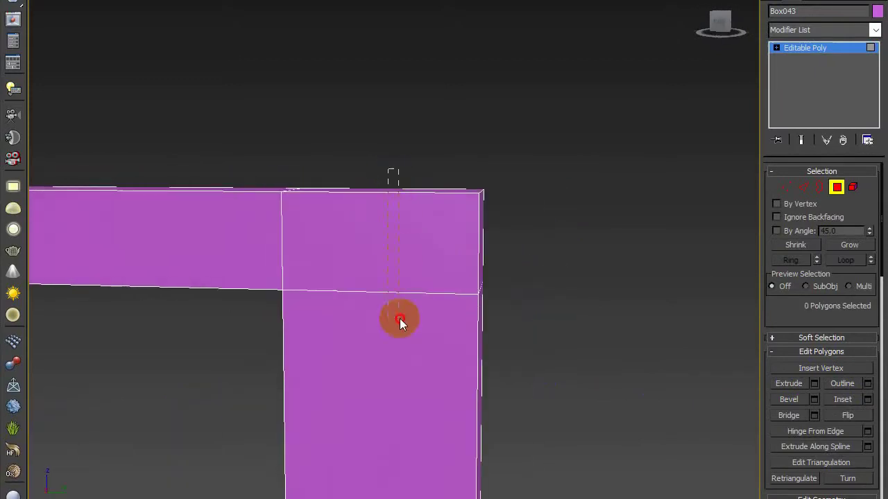
key("2")
left_click_drag(405, 138, 418, 328)
left_click(868, 434)
left_click(402, 314)
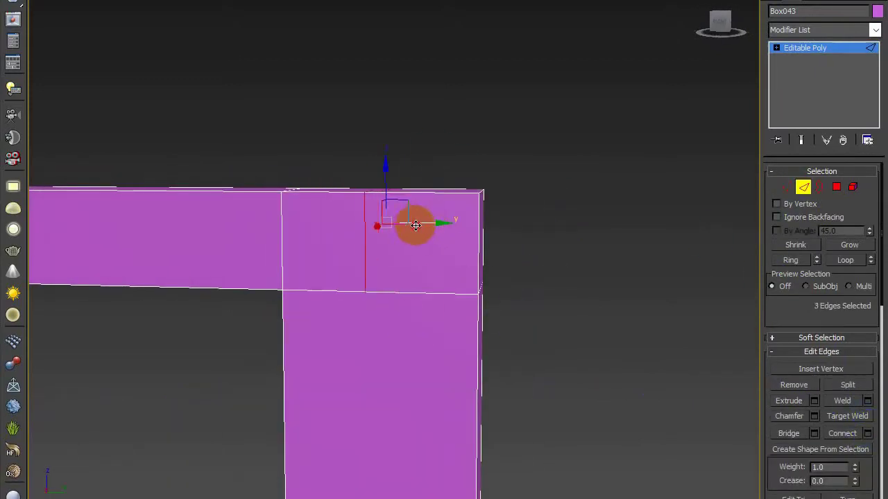
Step: Extrude the end face beside the new loop at the upper corner inward to form a back rail
middle_click_drag(444, 244, 485, 272, "alt")
left_click(836, 187)
left_click(449, 244)
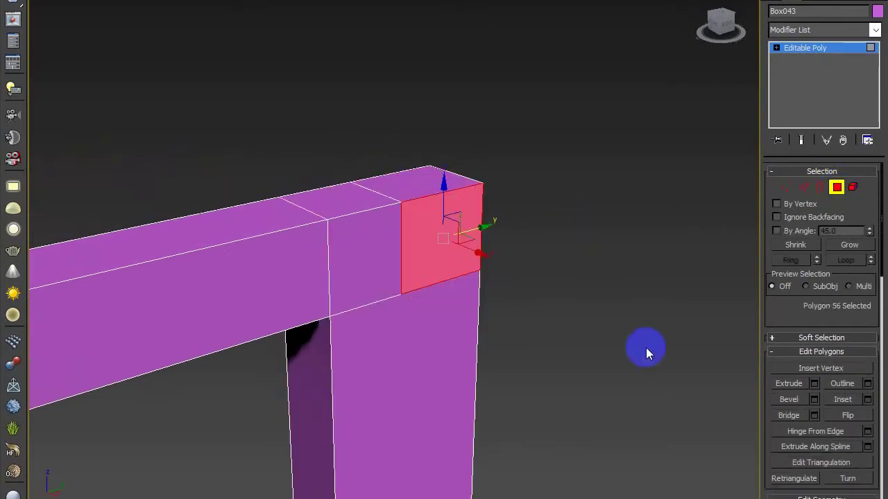
left_click(814, 384)
left_click(401, 294)
Step: Move the new back rail's end vertices along X until they nearly meet the upper return arm
scroll(402, 294, "down", 4)
middle_click_drag(339, 305, 297, 289, "alt")
left_click(433, 314)
left_click(785, 187)
left_click_drag(326, 274, 382, 364)
left_click_drag(394, 320, 540, 314)
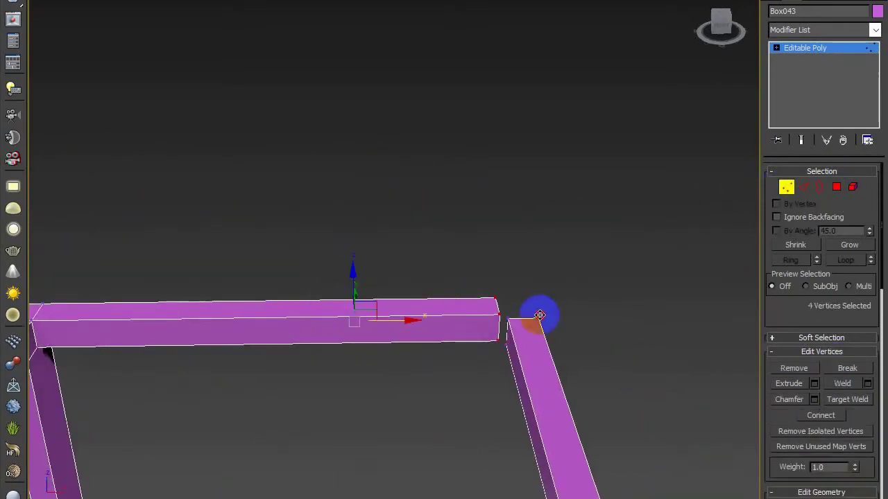
left_click(574, 319)
Step: Adjust the selected vertices where the back rail and return arm meet to close the corner, and leave vertex editing
scroll(572, 318, "down", 4)
middle_click_drag(572, 317, 429, 131, "alt")
scroll(489, 305, "up", 4)
left_click_drag(429, 131, 500, 297)
left_click_drag(554, 218, 560, 219)
left_click(805, 48)
Step: Connect the upper back rail's long edges with 10 segments, adjusting their pinch
scroll(660, 136, "down", 4)
middle_click_drag(660, 137, 406, 293, "alt")
scroll(406, 293, "up", 4)
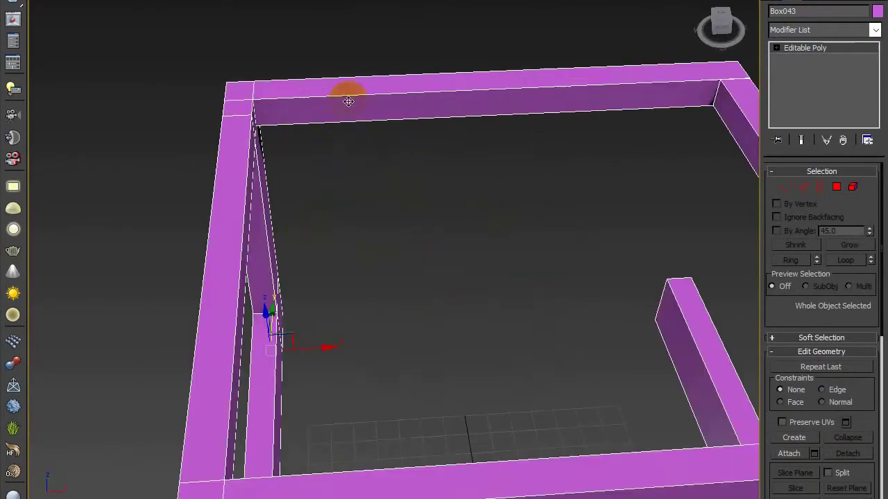
key("2")
left_click(854, 430)
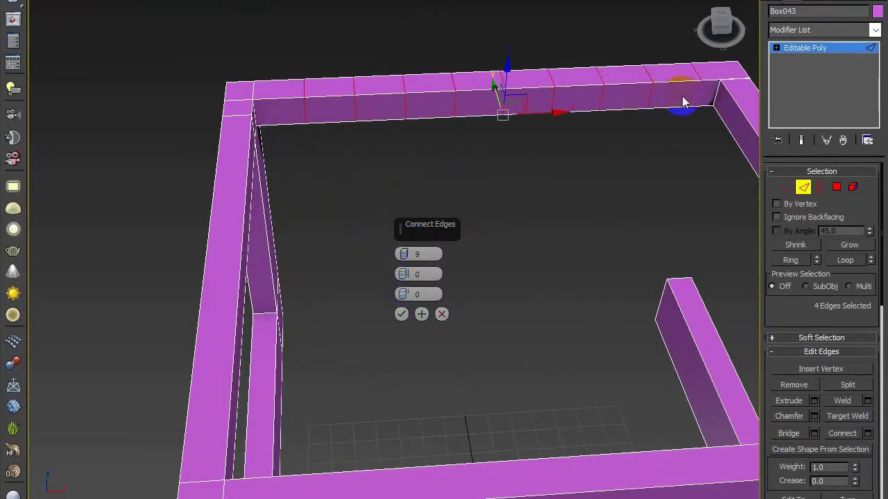
left_click_drag(404, 274, 401, 241)
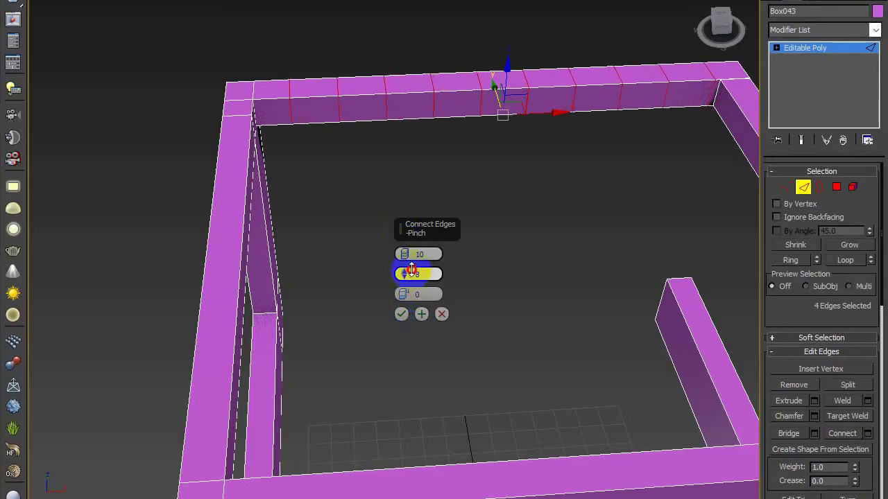
left_click(403, 314)
middle_click_drag(507, 282, 492, 275, "alt")
Step: Extrude five alternating inner faces of the back rail across to the front rail to form pergola slats
key("4")
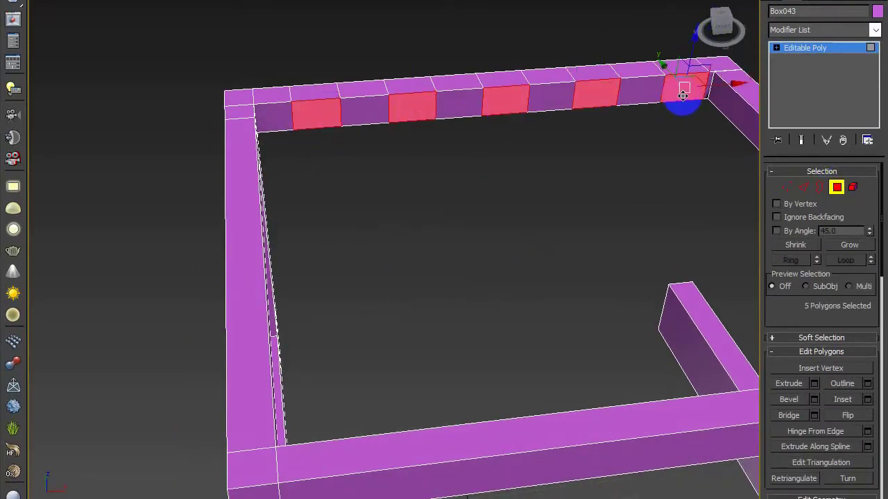
left_click(813, 384)
middle_click_drag(598, 327, 491, 278)
left_click_drag(405, 274, 402, 165)
left_click(400, 295)
left_click(427, 273)
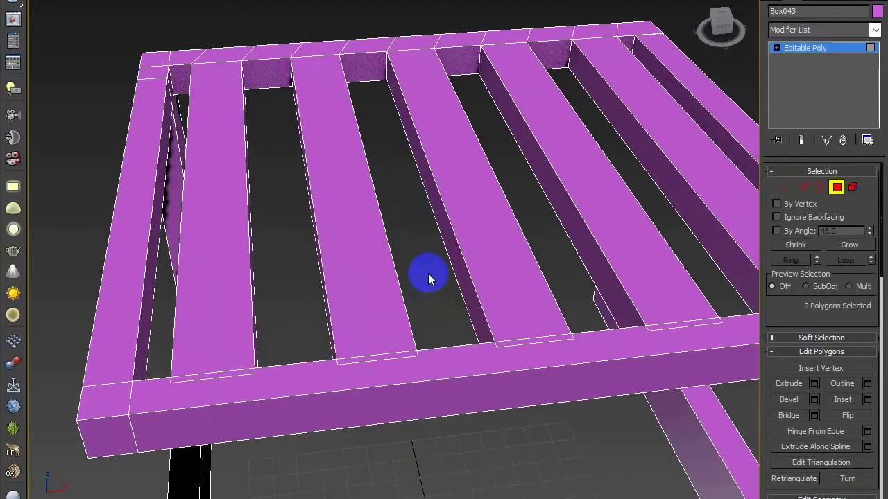
Step: Unhide all the hidden house objects around the purple pergola frame
scroll(426, 274, "down", 5)
mouse_move(426, 274)
middle_mouse_down("alt")
mouse_move(486, 321)
mouse_move(390, 218)
mouse_move(409, 279)
middle_mouse_up("alt")
scroll(485, 321, "up", 3)
right_click(409, 278)
left_click(444, 183)
right_click(446, 250)
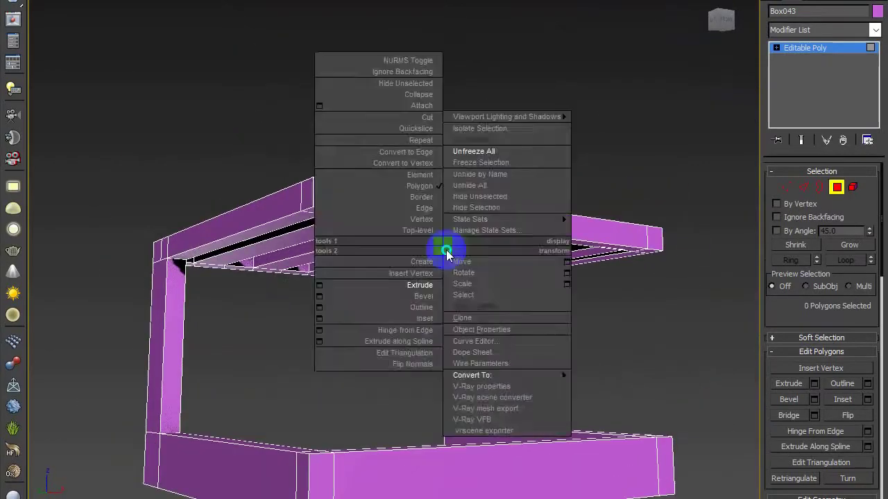
left_click(472, 186)
Step: Extrude an end face of the purple frame's lower rail
scroll(465, 217, "down", 5)
middle_click_drag(472, 271, 538, 294, "alt")
scroll(441, 367, "up", 5)
left_click(437, 366)
left_click(813, 383)
left_click(401, 294)
left_click(477, 269)
Step: Extrude the top face at the end corner of the purple frame's lower rail up to the upper rail as a post, then finish editing
middle_click_drag(537, 295, 444, 297)
left_click(475, 357)
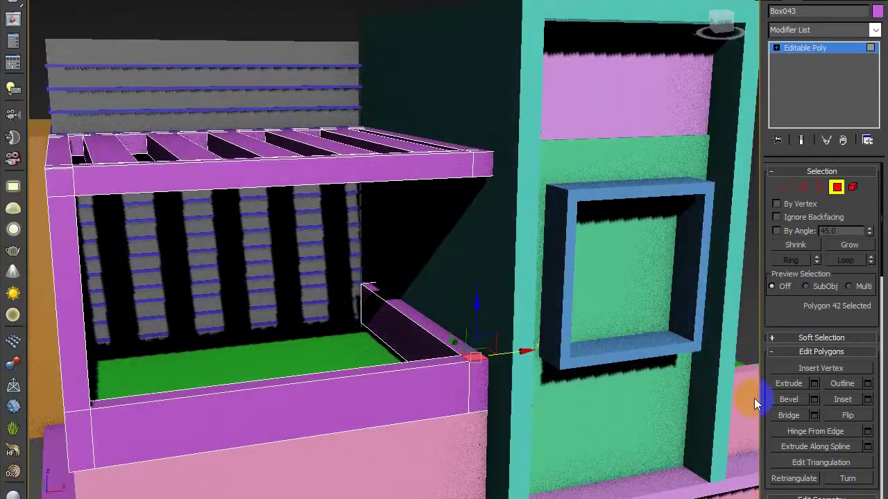
left_click(813, 383)
left_click(397, 299)
scroll(391, 309, "down", 4)
middle_click_drag(390, 309, 352, 321, "alt")
key("1")
left_click_drag(259, 334, 200, 389)
middle_click_drag(534, 240, 541, 206, "alt")
left_click(540, 206)
scroll(404, 257, "up", 3)
middle_click_drag(404, 257, 575, 197, "alt")
scroll(453, 282, "down", 5)
left_click(575, 197)
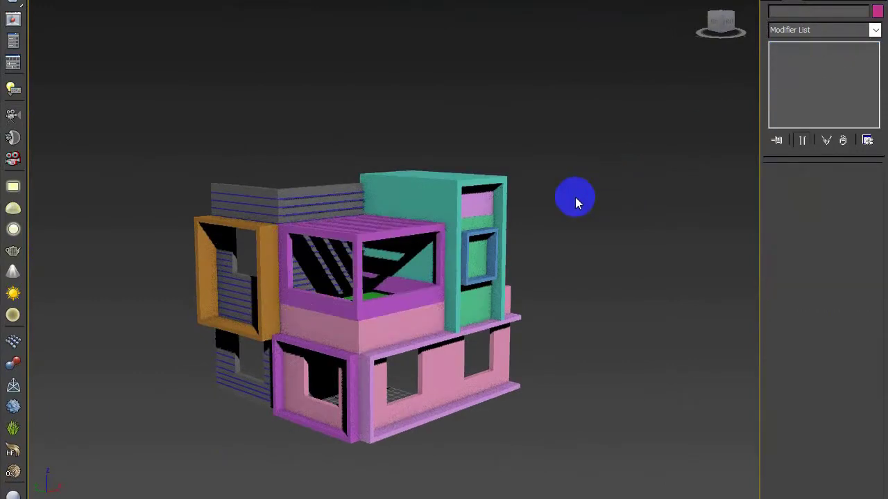
Step: Switch the viewport to plain Shaded display without shadows
middle_click_drag(439, 259, 514, 358, "alt")
left_click(358, 230)
left_click(579, 305)
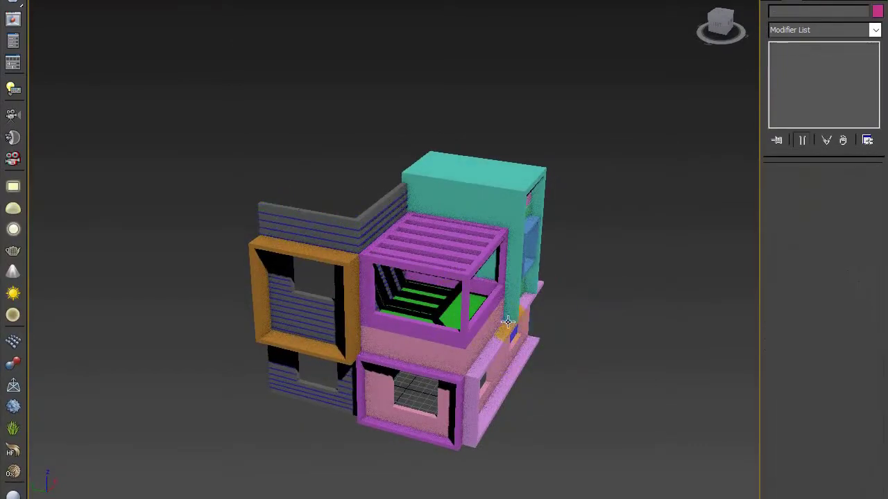
middle_click_drag(507, 323, 485, 313, "alt")
scroll(338, 285, "up", 8)
middle_click_drag(339, 285, 312, 278, "alt")
left_click(109, 2)
left_click(168, 36)
middle_click_drag(347, 221, 241, 219, "alt")
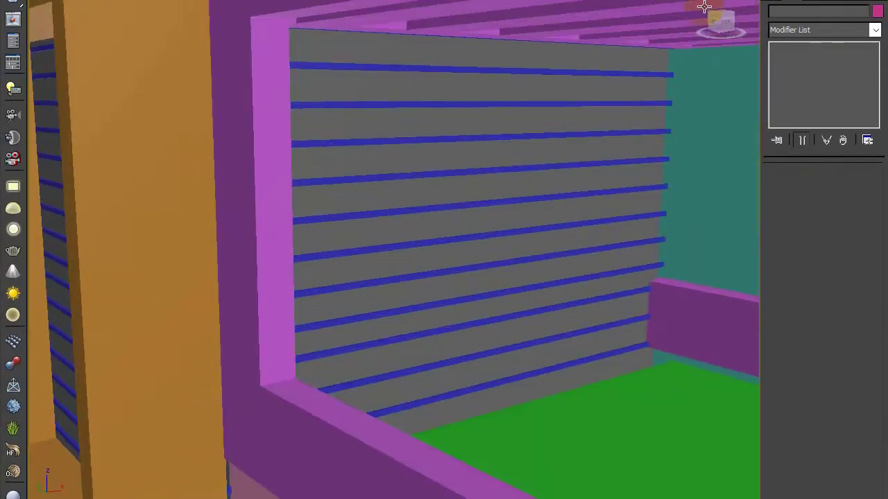
Step: Create a thin box rail spanning the terrace frame's short-side opening, about 2.6 by 1.8 by 99.1 inches, using AutoGrid
left_click(773, 1)
left_click(796, 80)
left_click_drag(282, 372, 283, 374)
left_click(632, 458)
middle_click_drag(517, 395, 364, 226)
left_click_drag(866, 261, 868, 258)
left_click_drag(866, 292, 866, 257)
middle_click_drag(634, 306, 480, 295, "alt")
left_click_drag(866, 292, 866, 286)
middle_click_drag(541, 267, 336, 278, "alt")
scroll(331, 278, "down", 6)
scroll(218, 280, "up", 4)
middle_click_drag(218, 279, 493, 307)
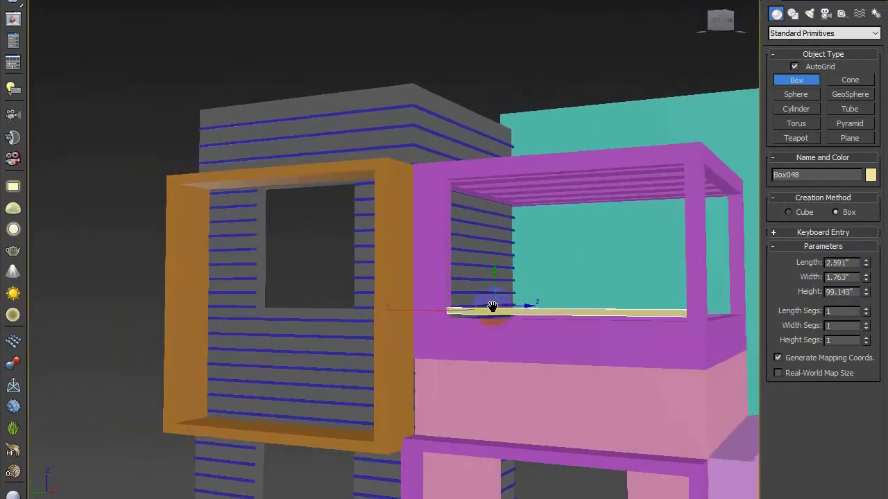
right_click(494, 307)
Step: Group all the blue decorative strips on the grey walls, leaving the orange frame and the walls out of the selection
middle_click_drag(391, 223, 433, 234, "alt")
left_click(369, 108, "ctrl")
scroll(299, 143, "down", 4)
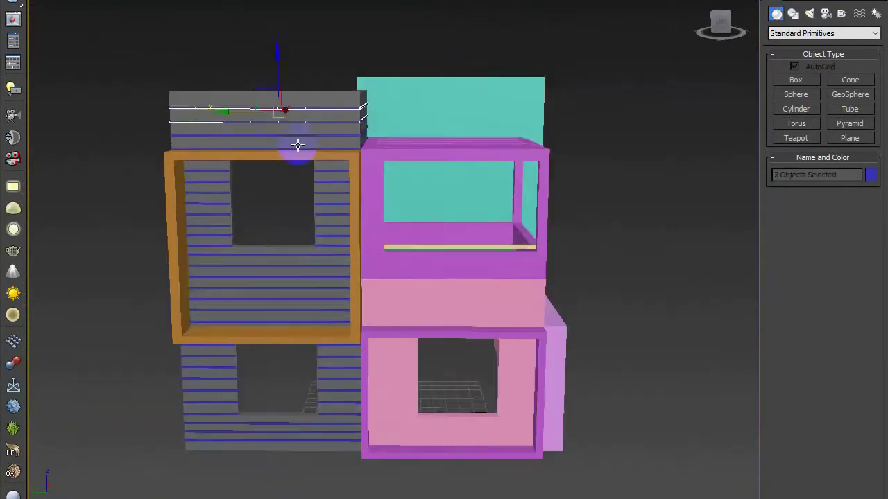
middle_click_drag(296, 144, 366, 119)
left_click_drag(188, 32, 333, 400)
left_click(311, 315, "alt")
left_click(325, 74, "alt")
left_click(109, 0)
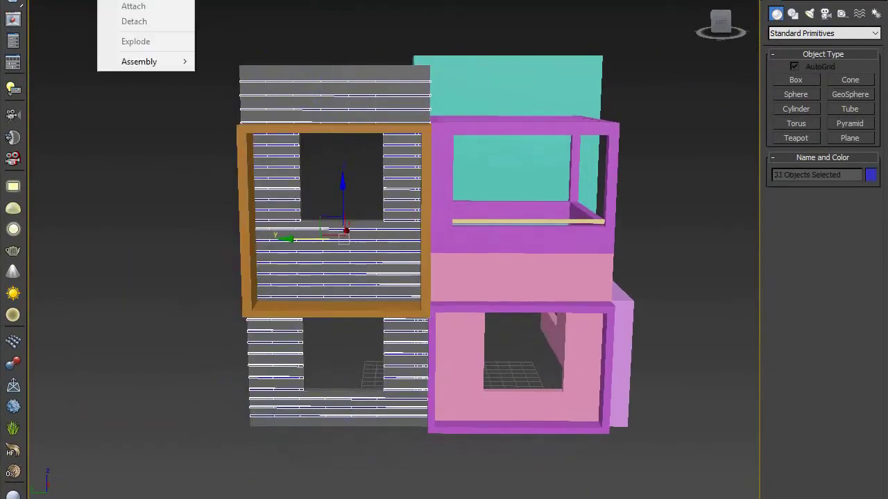
left_click(115, 0)
left_click(464, 269)
left_click(523, 32)
Step: Set the yellow terrace rail's length to 2 inches and its width to 1 inch
middle_click_drag(597, 107, 486, 113, "alt")
left_click(390, 216)
scroll(386, 214, "up", 7)
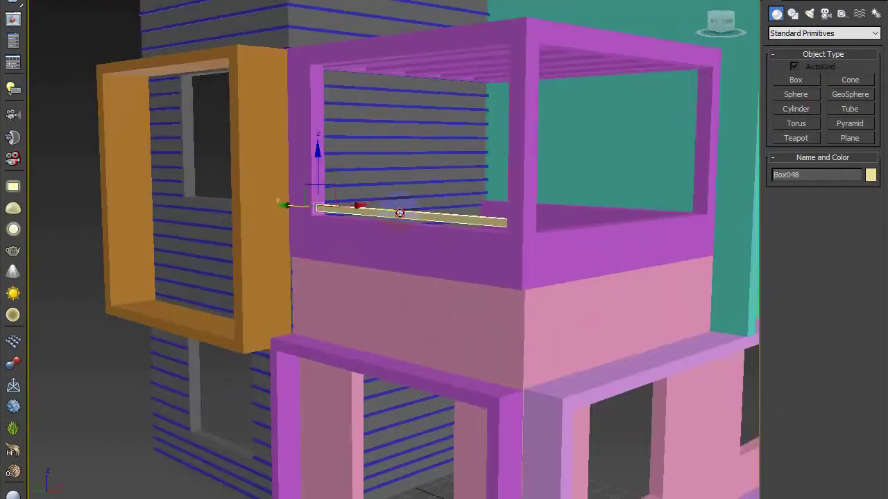
left_click(795, 0)
key("Return")
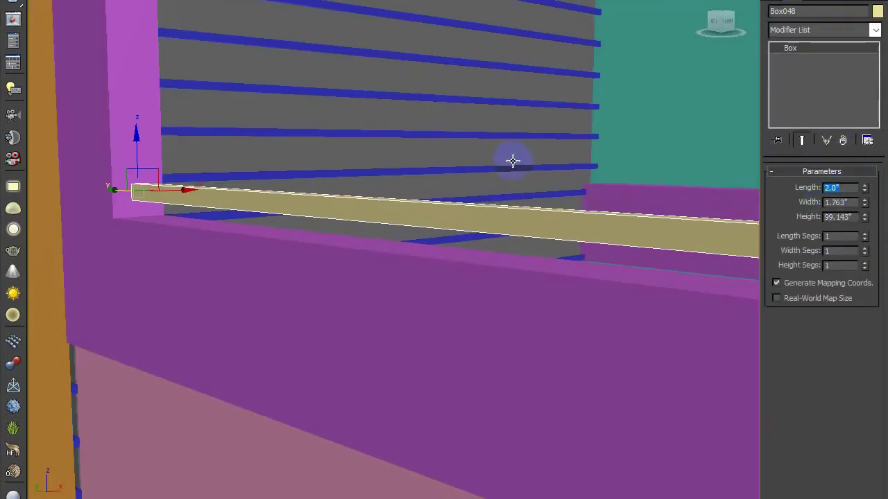
middle_click_drag(514, 161, 510, 201, "alt")
left_click_drag(850, 201, 792, 206)
type("1")
key("Return")
Step: Clone the yellow rail upward as three evenly spaced copies
mouse_move(527, 160)
middle_mouse_down("alt")
mouse_move(534, 123)
mouse_move(547, 122)
middle_mouse_up("alt")
left_click_drag(210, 163, 212, 124, "shift")
left_click(480, 247)
left_click(480, 247)
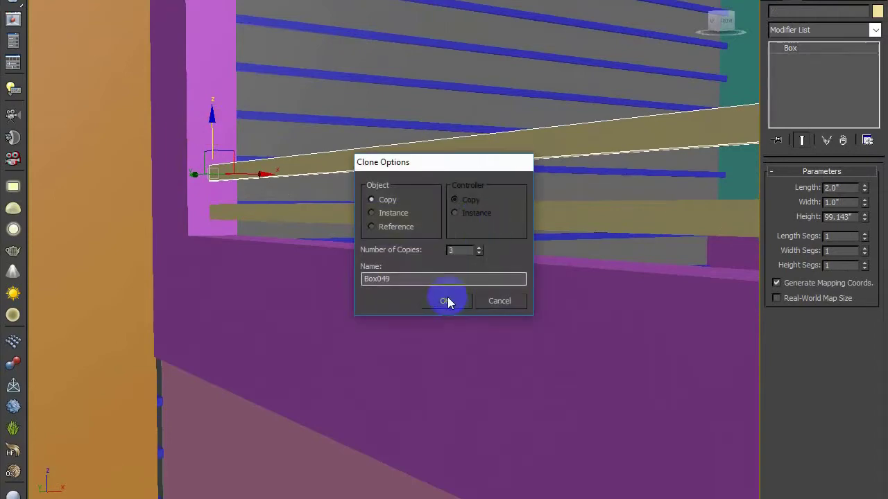
left_click(447, 301)
Step: Draw a second box rail from the corner post along the terrace's front opening, about 2.1 by 0.9 by 20.9 inches
scroll(448, 294, "down", 5)
mouse_move(566, 177)
middle_mouse_down()
mouse_move(491, 277)
mouse_move(393, 299)
mouse_move(355, 242)
mouse_move(597, 263)
middle_mouse_up()
scroll(597, 263, "up", 4)
left_click(775, 1)
left_click(796, 80)
left_click_drag(314, 217, 333, 255)
left_click(707, 403)
Step: Set the new rail's length to 2 inches and width to 1 inch, and extend its height across the front opening
left_click_drag(855, 265, 785, 285)
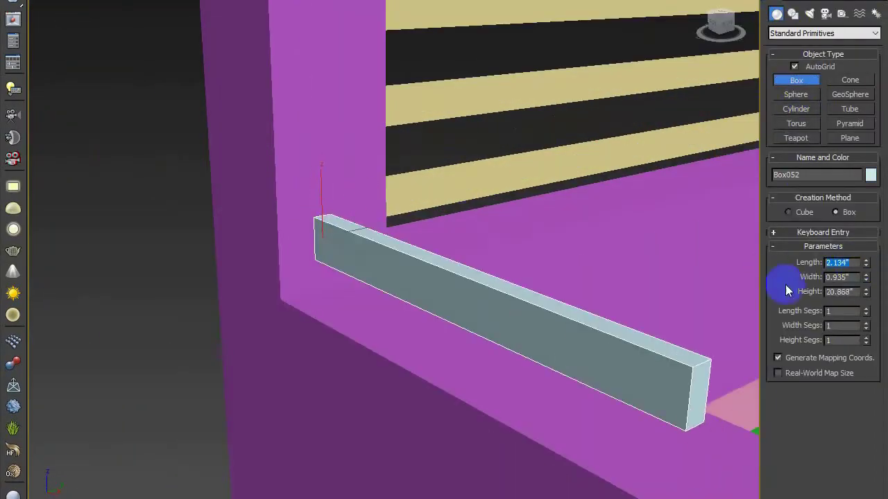
type("2")
key("Return")
key("Return")
scroll(728, 297, "down", 5)
middle_click_drag(620, 312, 527, 298)
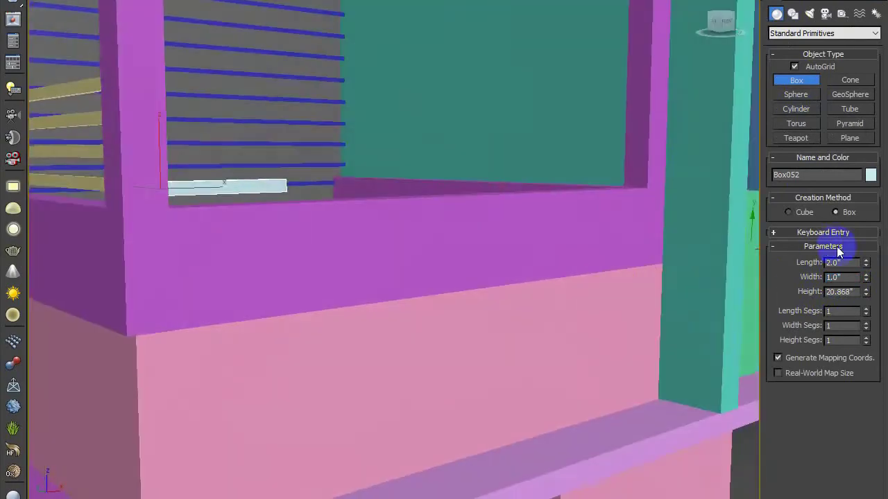
left_click_drag(865, 290, 809, 28)
key("w")
Step: Clone the pale blue front rail upward as three evenly spaced copies
middle_click_drag(151, 156, 380, 174)
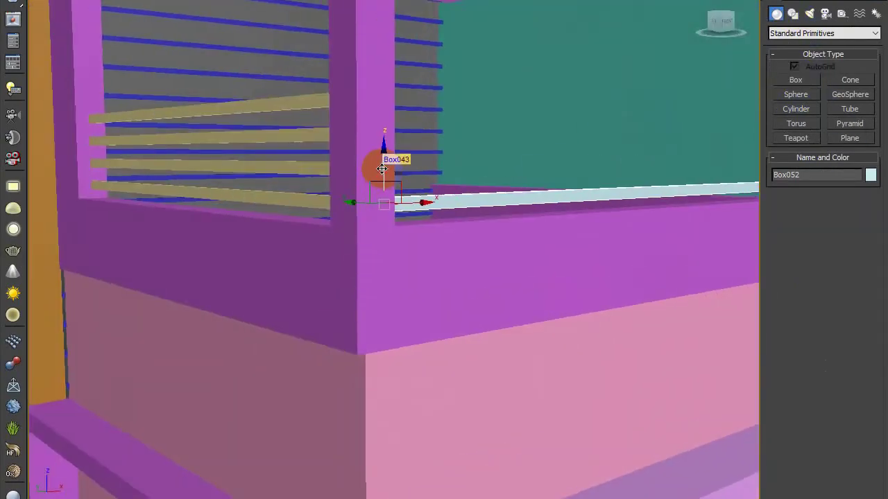
left_click_drag(381, 168, 382, 134, "shift")
double_click(478, 246)
left_click(444, 300)
middle_click_drag(308, 100, 337, 122)
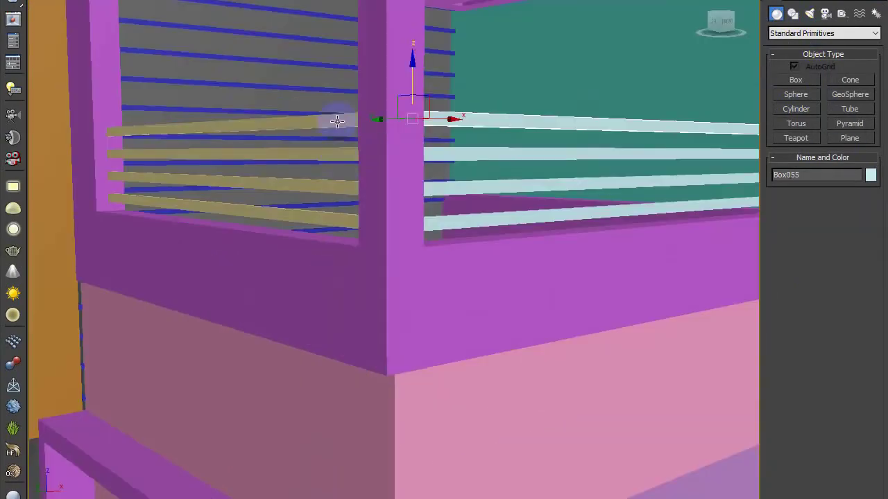
Step: Group the eight terrace rails with the purple pergola frame and give the group a single light aqua colour
left_click(445, 188, "ctrl")
left_click(444, 222, "ctrl")
left_click(339, 186, "ctrl")
left_click(338, 216, "ctrl")
left_click(353, 99, "ctrl")
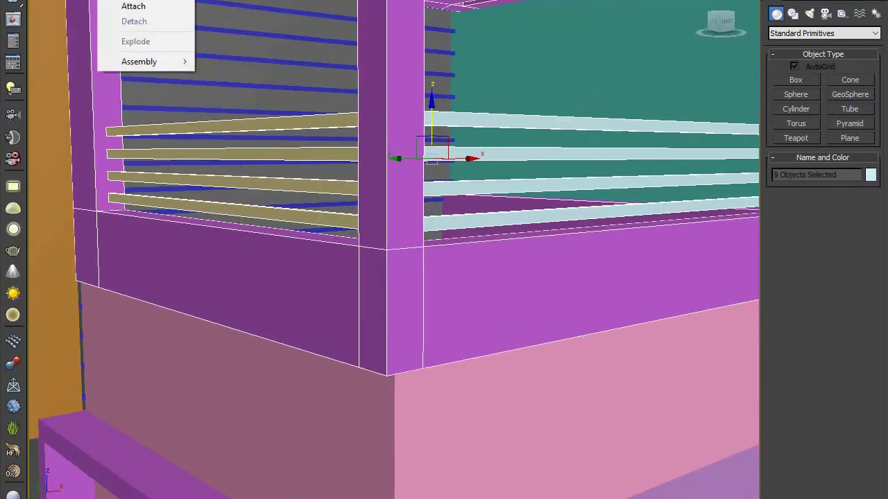
left_click(118, 2)
left_click(486, 277)
left_click(870, 175)
left_click(435, 274)
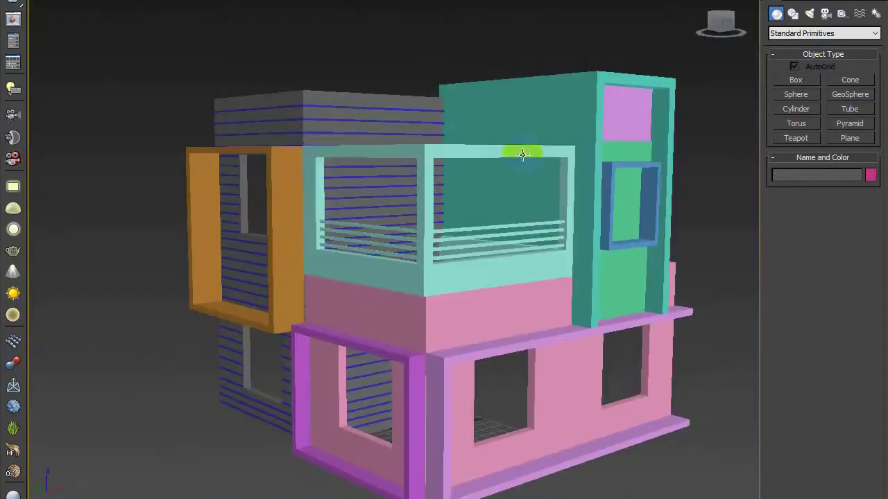
Step: Set the length of the pale violet slab beside the tower to 72 inches
middle_click_drag(523, 154, 546, 234, "alt")
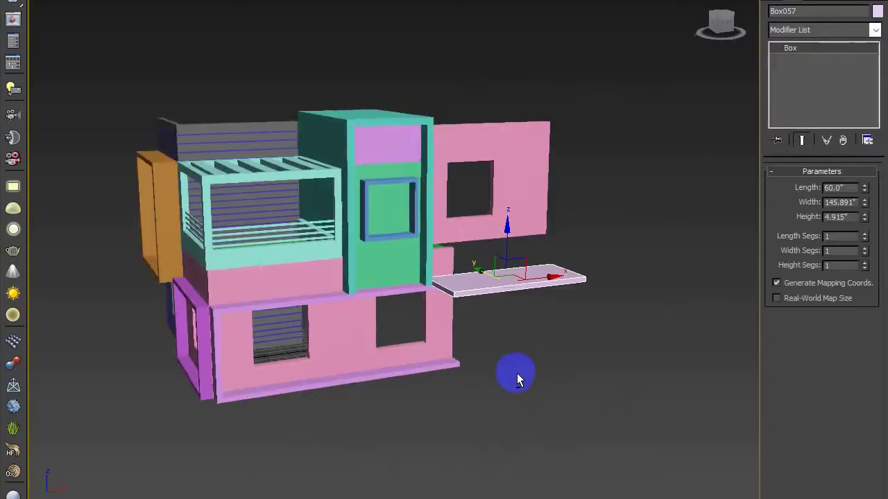
middle_click_drag(517, 373, 533, 391, "alt")
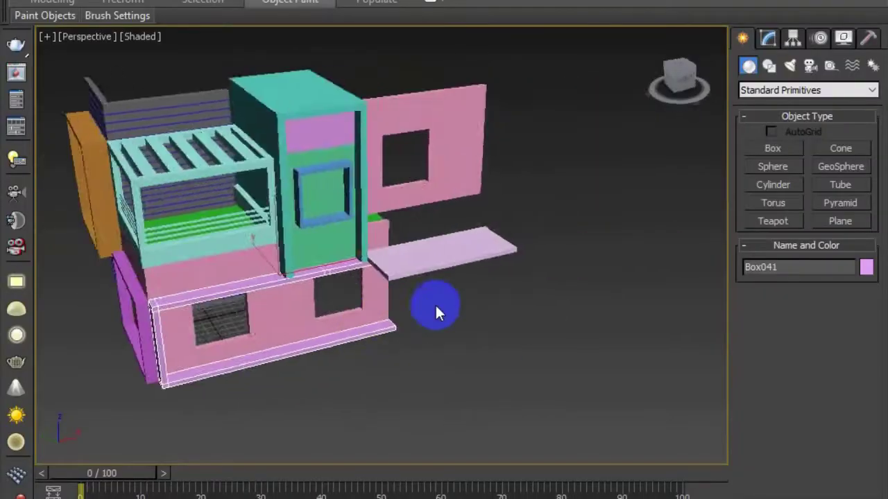
middle_click_drag(435, 305, 462, 298, "alt")
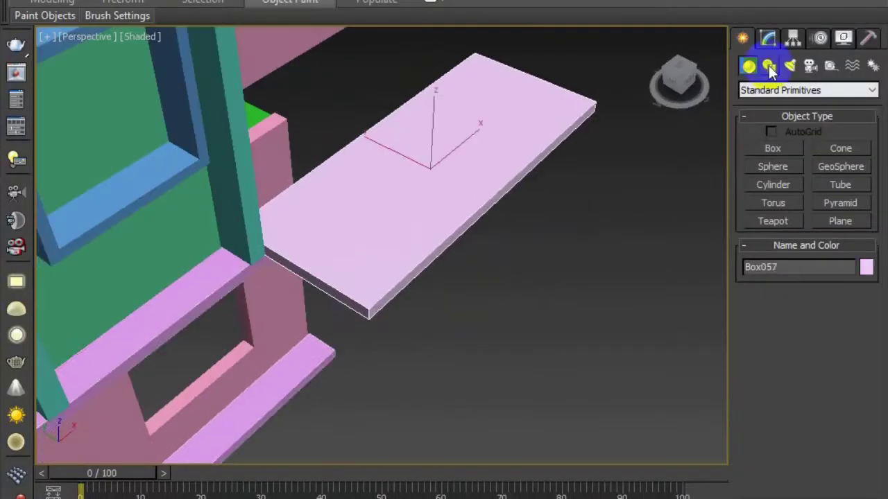
left_click(767, 38)
left_click_drag(838, 283, 748, 281)
type("72")
key("Return")
middle_click_drag(421, 291, 434, 292)
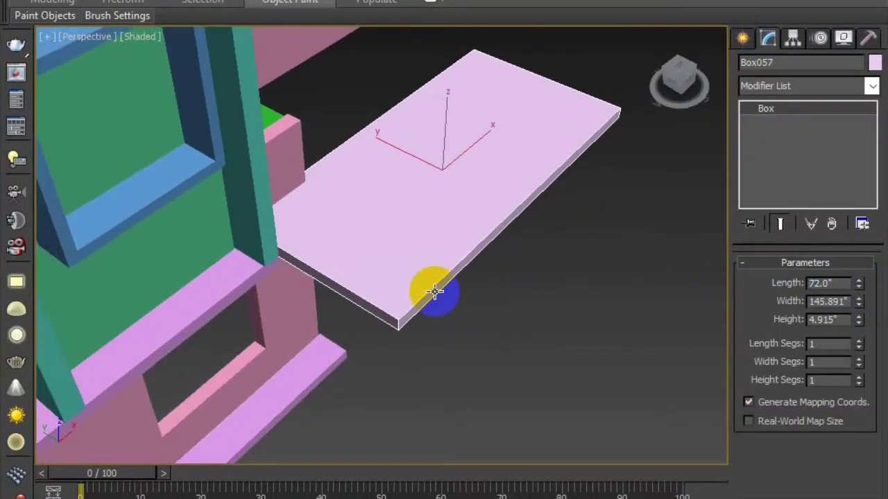
Step: Move the pale violet slab so that it fits against the tower's adjacent front post
key("w")
left_click_drag(390, 143, 405, 151)
scroll(473, 288, "down", 3)
middle_click_drag(477, 309, 443, 277, "alt")
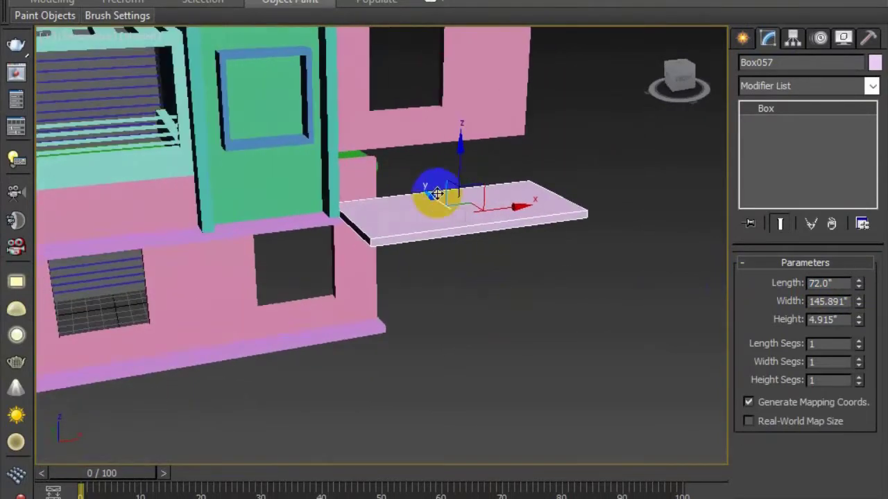
left_click_drag(498, 209, 490, 210)
middle_click_drag(489, 210, 451, 351, "alt")
scroll(365, 260, "up", 3)
Step: Connect the vertical edges of the teal tower post beside the slab with two segments
left_click(380, 261)
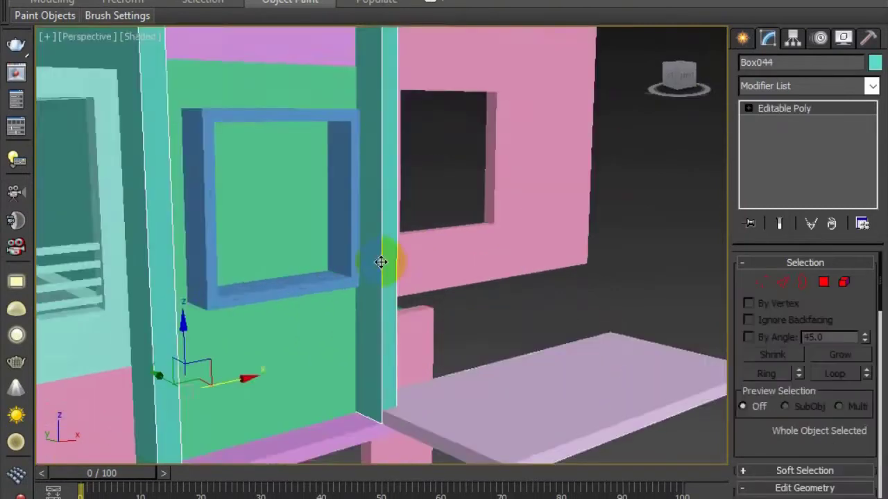
scroll(380, 262, "down", 3)
middle_click_drag(381, 262, 382, 310)
left_click(783, 283)
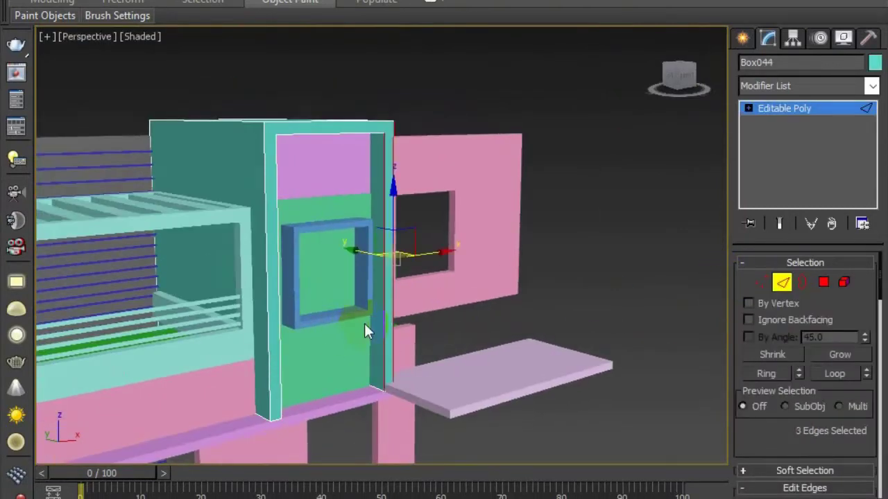
scroll(872, 457, "down", 2)
left_click(862, 486)
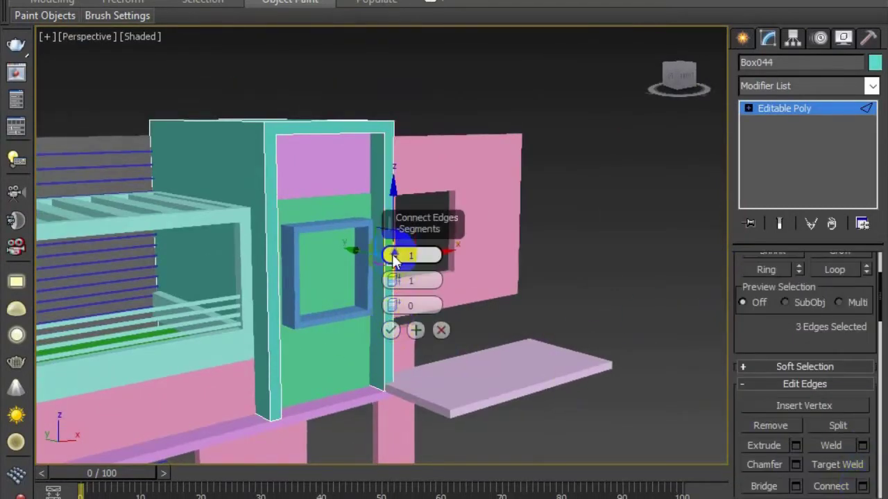
left_click(392, 331)
Step: Level and reposition the vertices of the two new edge rows on the tower post to define a narrow band
middle_click_drag(379, 274, 444, 301, "alt")
left_click(784, 109)
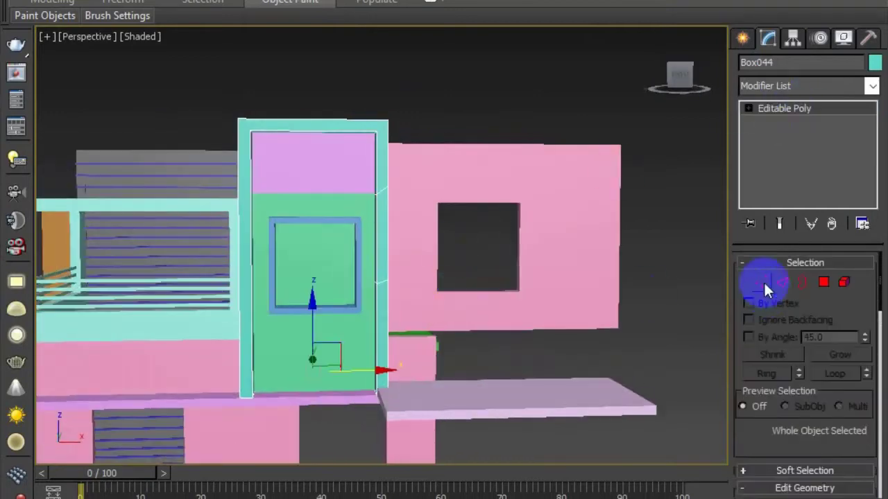
left_click(763, 282)
scroll(362, 276, "up", 5)
left_click_drag(283, 192, 412, 288)
scroll(416, 289, "down", 5)
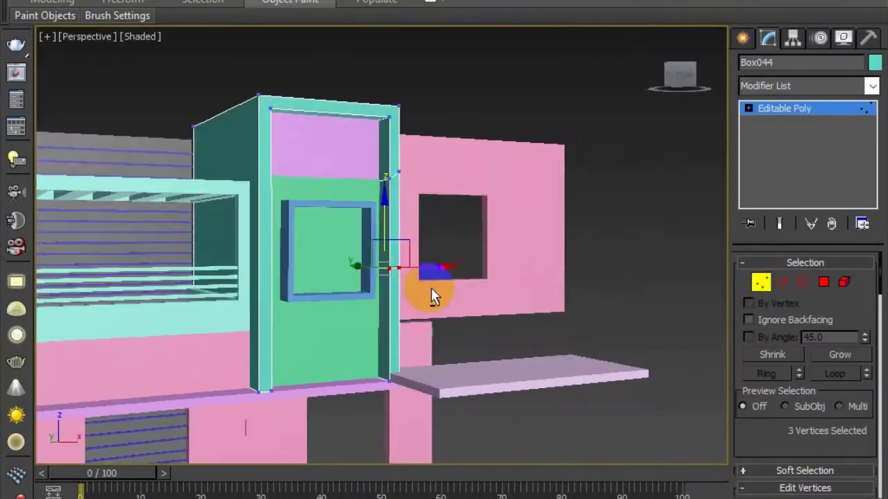
left_click(401, 147)
scroll(402, 166, "up", 5)
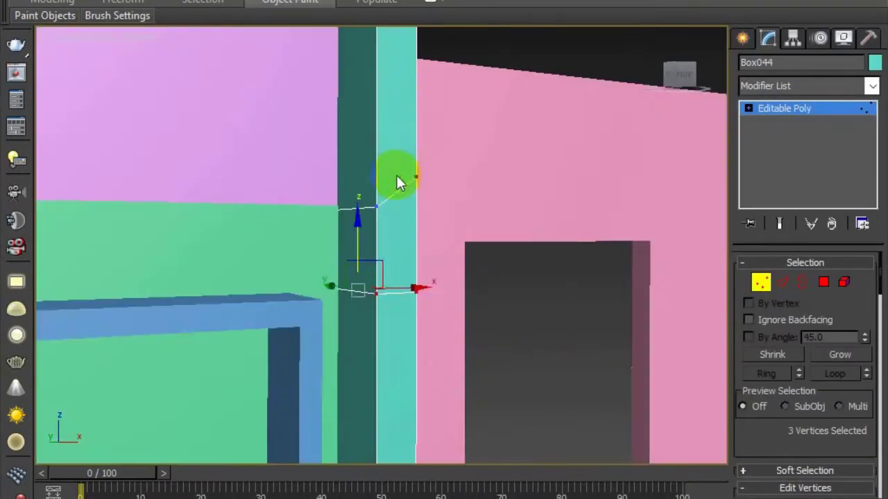
left_click_drag(399, 178, 446, 212)
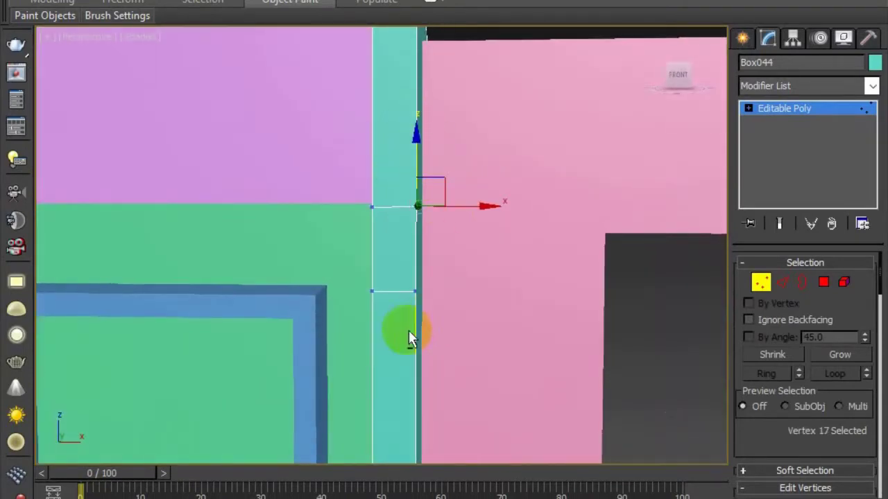
middle_click_drag(408, 331, 455, 335, "alt")
left_click_drag(445, 250, 276, 143)
Step: Extrude the post's front face between the two edge rows forward into a projecting beam
key("4")
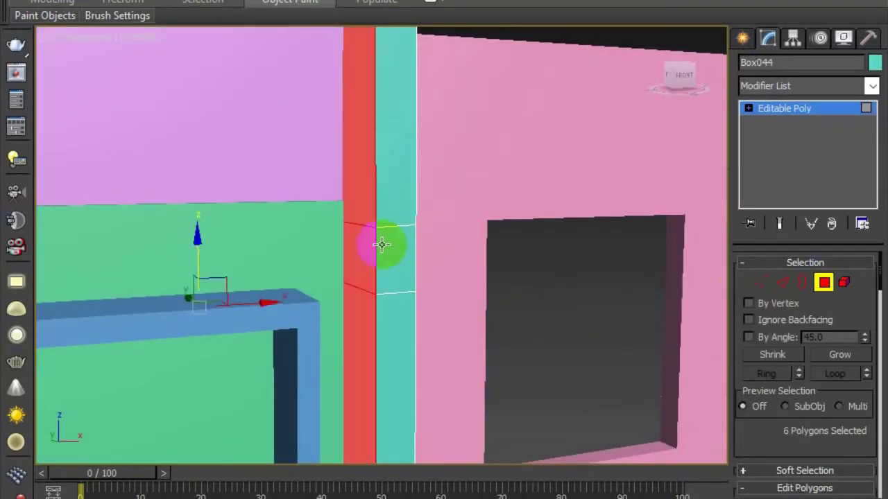
scroll(394, 313, "down", 8)
middle_click_drag(378, 262, 407, 262, "alt")
scroll(406, 262, "up", 8)
right_click(404, 259)
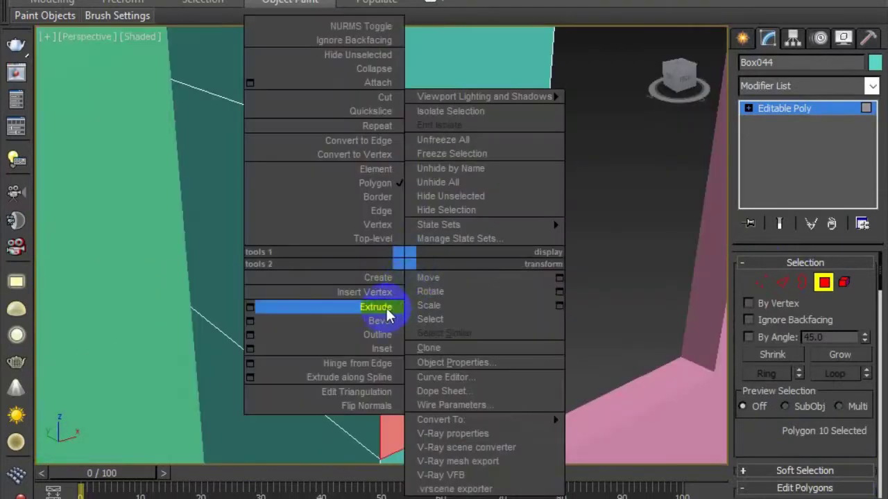
left_click(386, 310)
left_click_drag(409, 277, 248, 218)
Step: Connect the four vertical edges of the tower post's part below the beam with two segments
scroll(247, 217, "down", 8)
middle_click_drag(247, 218, 292, 305, "alt")
scroll(291, 305, "up", 5)
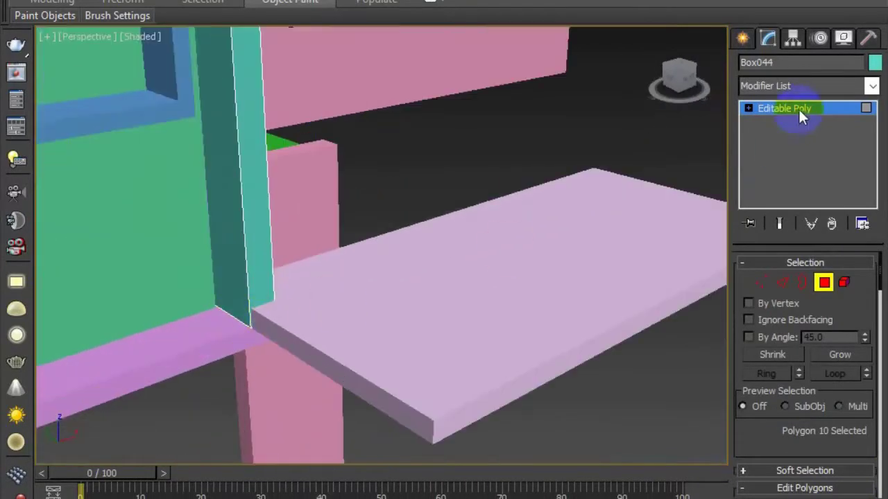
left_click(798, 109)
left_click(780, 282)
left_click_drag(208, 201, 379, 217)
scroll(871, 465, "down", 3)
left_click(863, 486)
left_click(388, 322)
scroll(388, 323, "down", 5)
Step: Extrude the lowest front face of the tower post forward to the slab's front edge as a low side wall
middle_click_drag(389, 323, 368, 303, "alt")
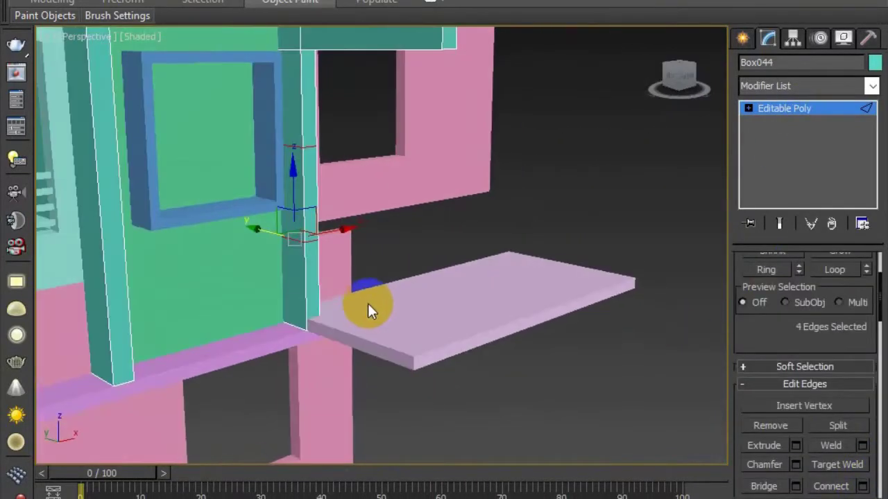
middle_click_drag(477, 273, 433, 281, "alt")
key("4")
left_click(309, 295)
middle_click_drag(347, 297, 448, 302, "alt")
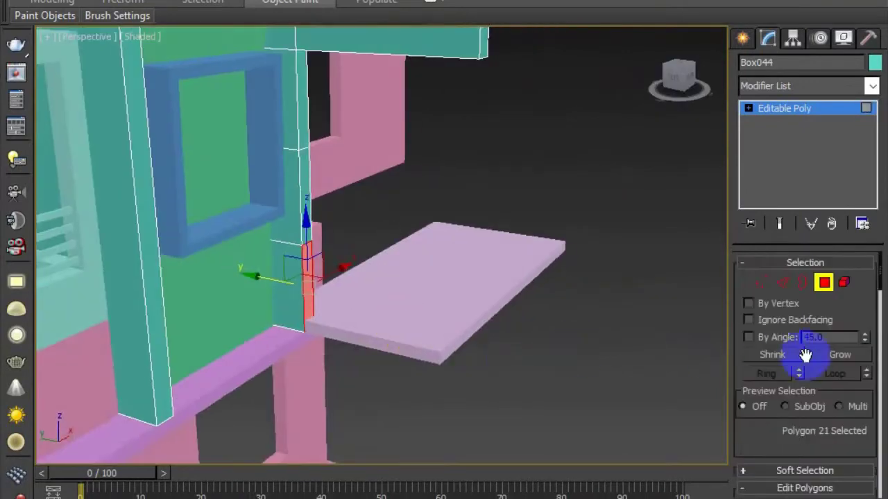
scroll(805, 355, "down", 3)
left_click(795, 424)
left_click_drag(393, 280, 400, 160)
left_click(391, 305)
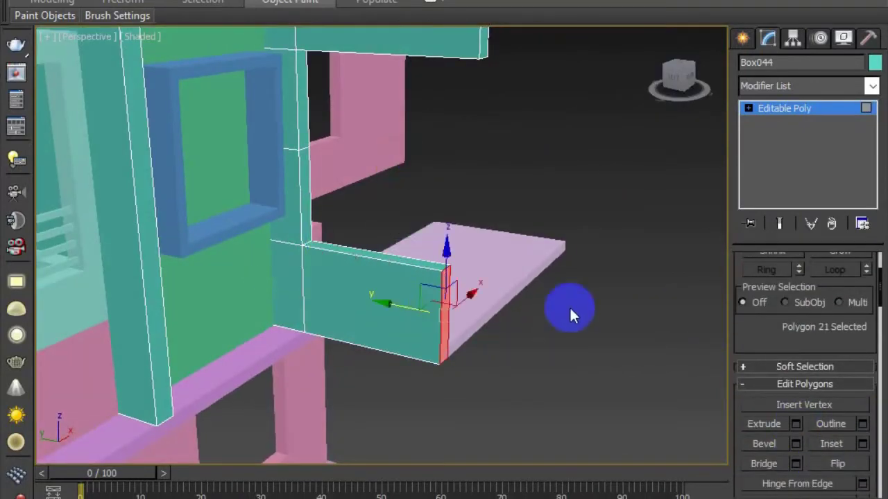
Step: Pull the end vertices of the upper projecting beam back in line with the low side wall's front end
left_click(570, 310)
middle_click_drag(569, 312, 547, 276, "alt")
scroll(346, 289, "down", 4)
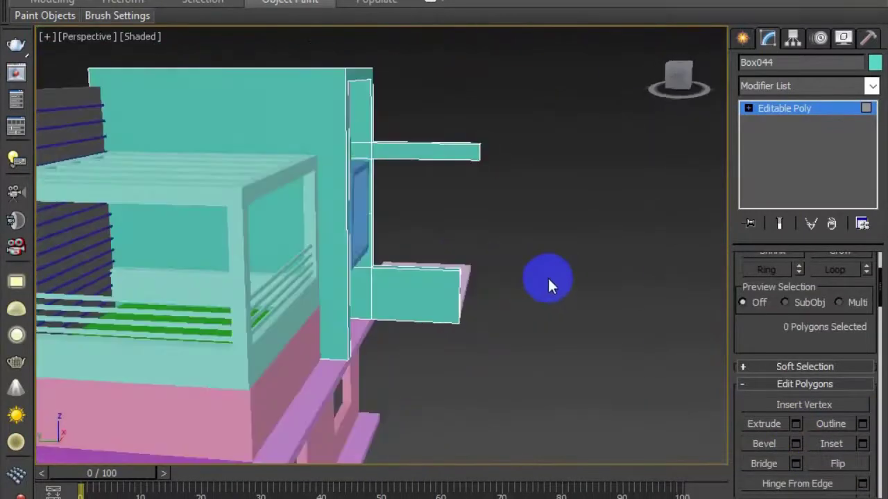
key("alt+w")
middle_click(284, 351)
key("alt+w")
key("1")
left_click_drag(500, 126, 560, 200)
left_click_drag(575, 175, 557, 175)
key("p")
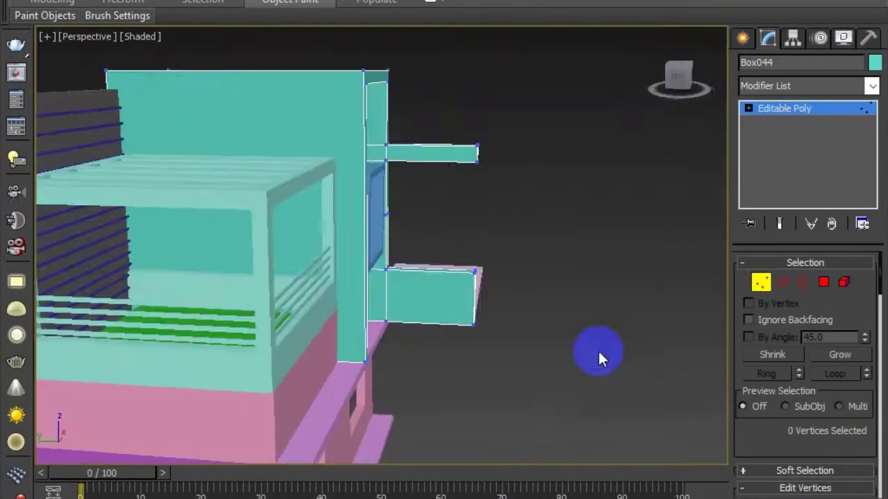
middle_click_drag(598, 349, 389, 364, "alt")
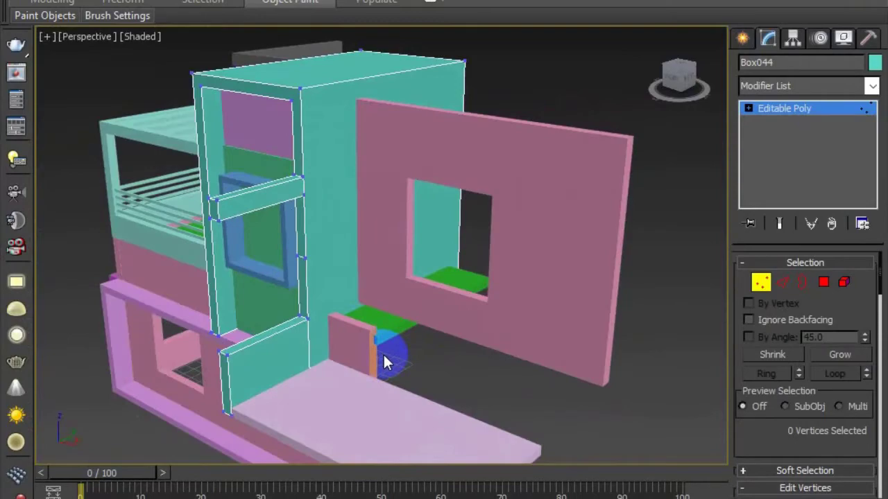
Step: Connect the lengthwise edges of the upper projecting beam with two segments
middle_click_drag(486, 332, 448, 296, "alt")
right_click(448, 296)
left_click(412, 277)
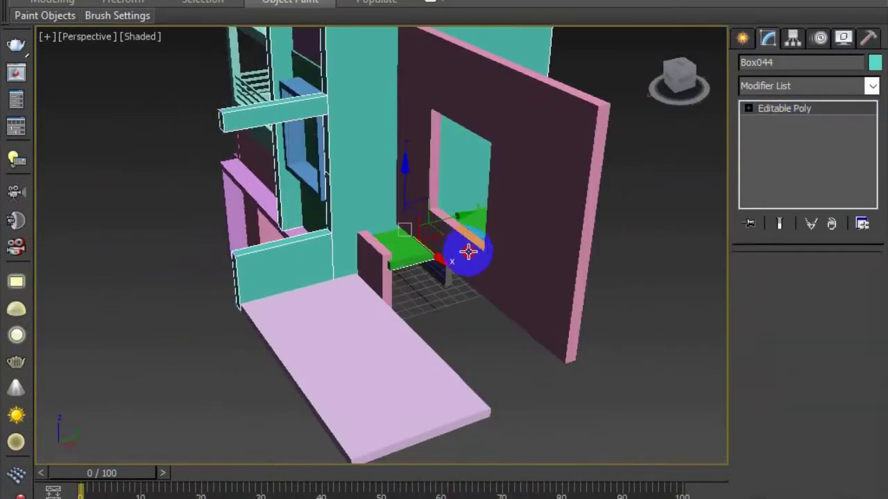
left_click(468, 252)
middle_click_drag(464, 259, 351, 266, "alt")
scroll(452, 328, "down", 4)
scroll(417, 292, "up", 5)
left_click(385, 256)
key("2")
left_click(370, 236)
left_click(781, 373)
right_click(419, 234)
left_click(401, 293)
Step: Move the vertices of the two new edge rows on the beam toward its opposite ends
key("1")
left_click_drag(220, 189, 267, 267)
left_click_drag(243, 225, 339, 258)
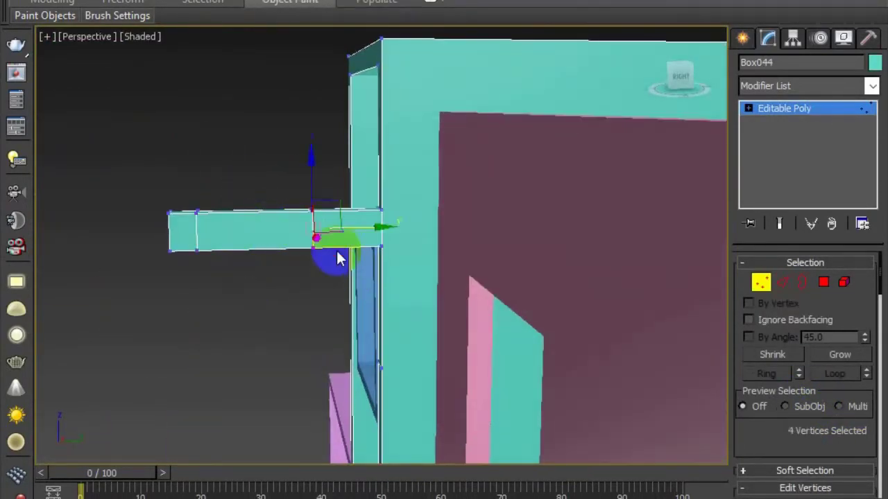
Step: Extrude the two end faces on the beam's outer side sideways into two long parallel beams spanning the balcony slab
key("4")
left_click(374, 226)
left_click(184, 233, "ctrl")
middle_click_drag(189, 239, 285, 316, "alt")
scroll(212, 247, "up", 5)
right_click(213, 248)
left_click(184, 297)
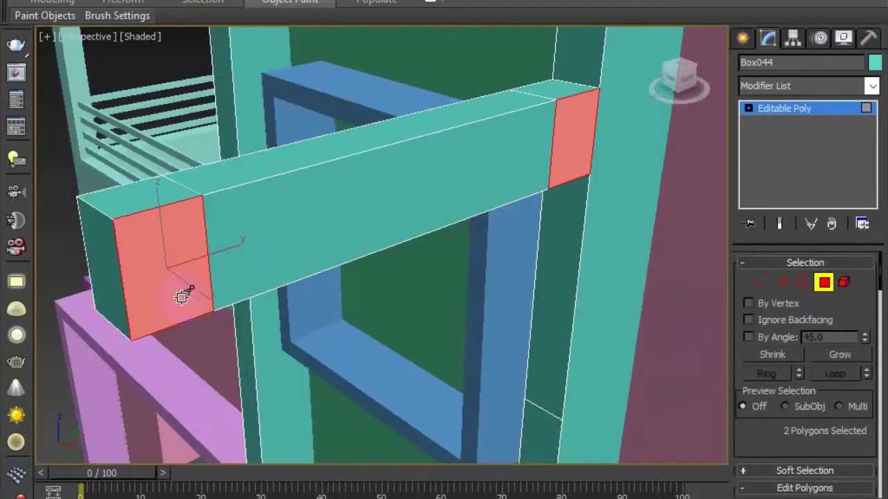
left_click_drag(170, 276, 136, 208)
key("w")
scroll(187, 285, "down", 5)
middle_click_drag(234, 317, 284, 305, "alt")
left_click_drag(264, 210, 381, 222)
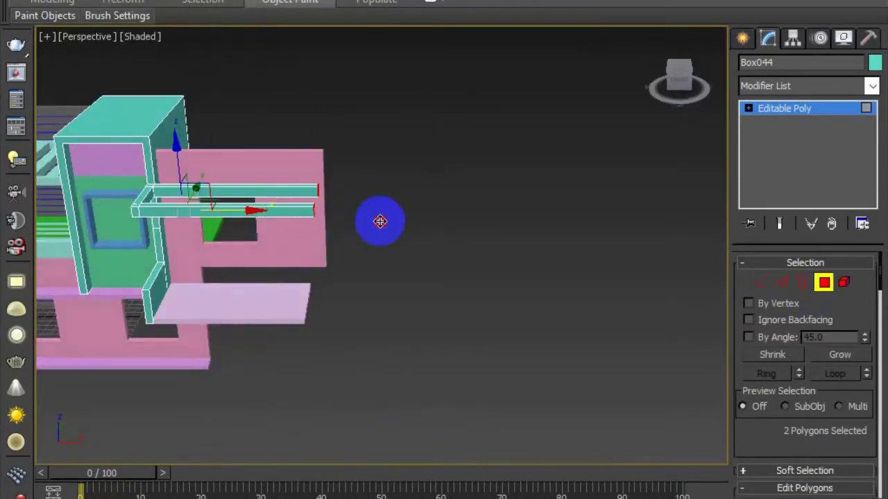
middle_click_drag(381, 222, 307, 240, "alt")
Step: Connect the lengthwise edges of the low side wall below with two segments
scroll(196, 268, "up", 6)
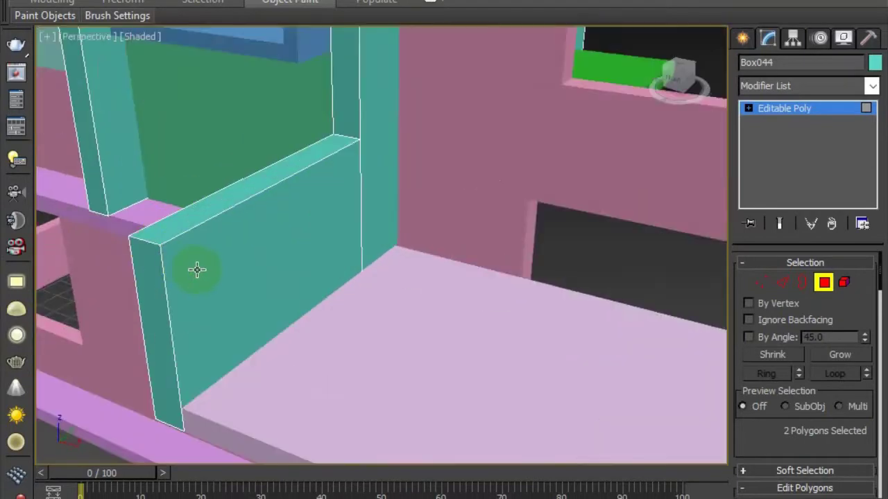
key("2")
middle_click_drag(222, 245, 278, 218, "alt")
left_click(277, 218)
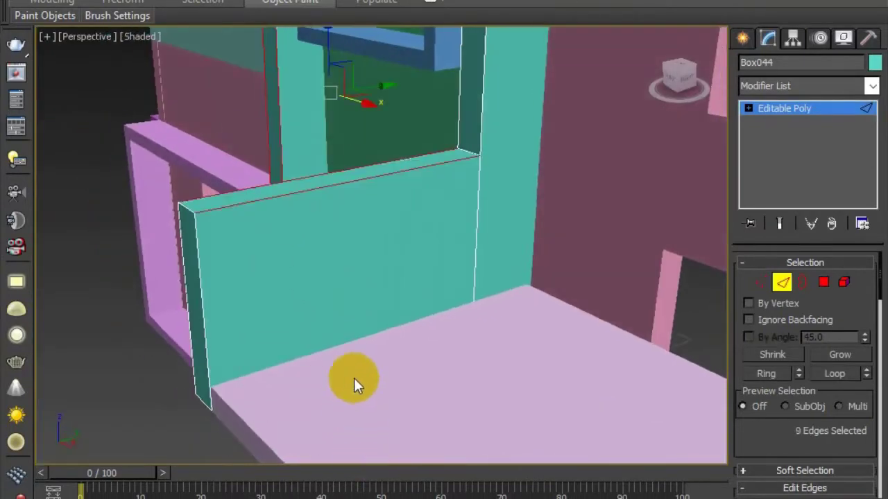
middle_click_drag(353, 378, 312, 277, "alt")
left_click_drag(311, 115, 333, 322)
middle_click_drag(333, 277, 344, 190, "alt")
right_click(345, 190)
left_click(323, 248)
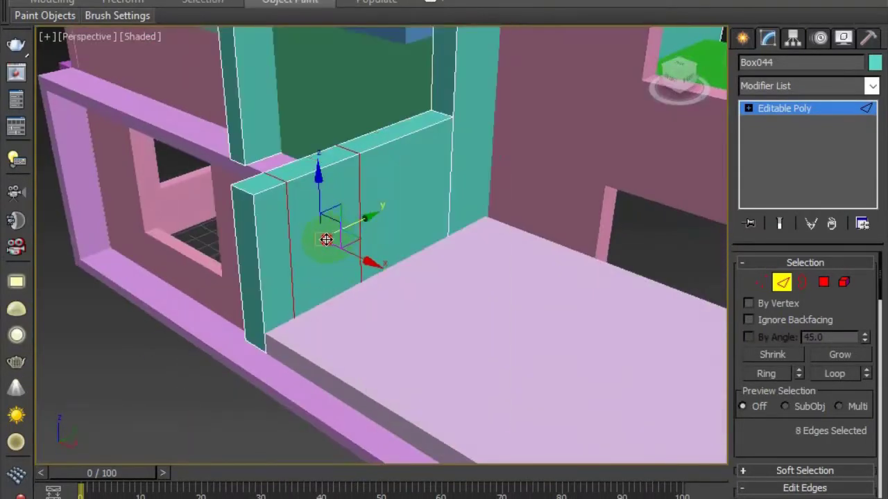
middle_click_drag(323, 240, 319, 242, "alt")
Step: Extrude the low side wall's front strip face sideways past the slab's far end as a front parapet
key("4")
left_click(267, 286)
middle_click_drag(276, 290, 242, 263, "alt")
right_click(242, 264)
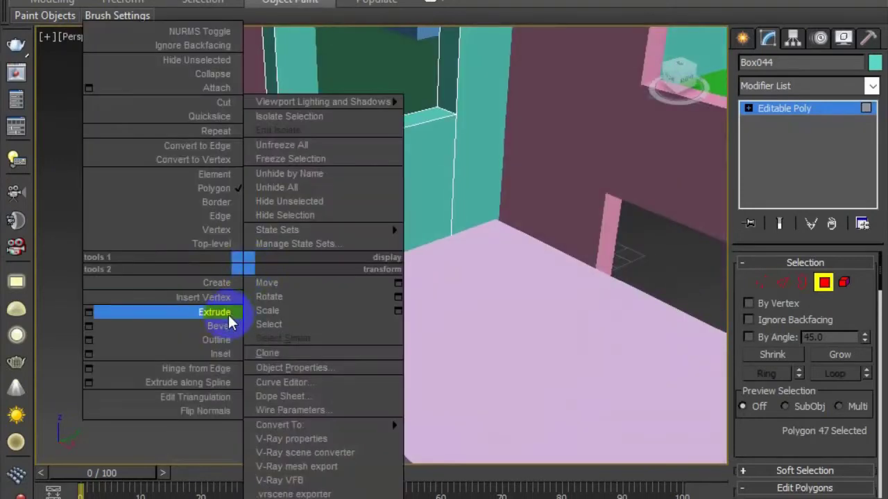
left_click(228, 315)
left_click_drag(243, 277, 118, 134)
middle_click_drag(118, 138, 324, 349, "alt")
middle_click_drag(587, 333, 442, 354, "alt")
Step: Connect the four long edges of the front parapet with two segments
key("2")
left_click_drag(421, 156, 453, 363)
right_click(401, 281)
middle_click_drag(378, 275, 608, 260, "alt")
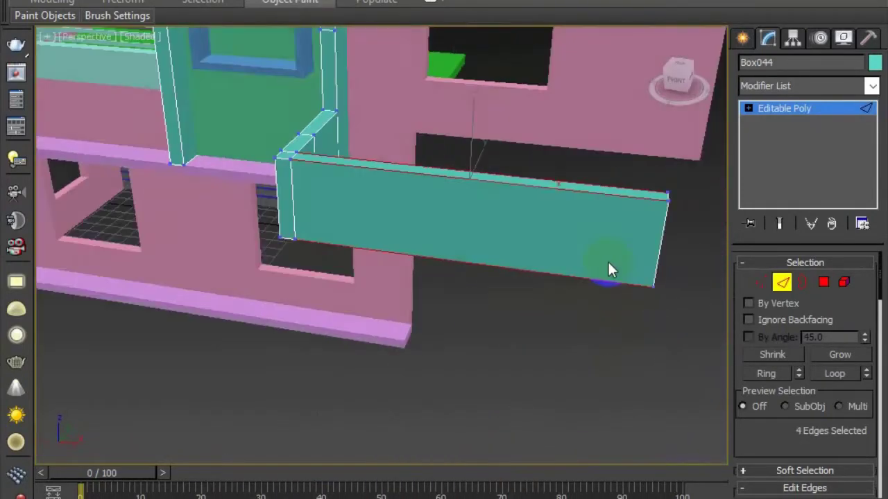
right_click(608, 260)
left_click(563, 306)
middle_click_drag(702, 269, 645, 254, "alt")
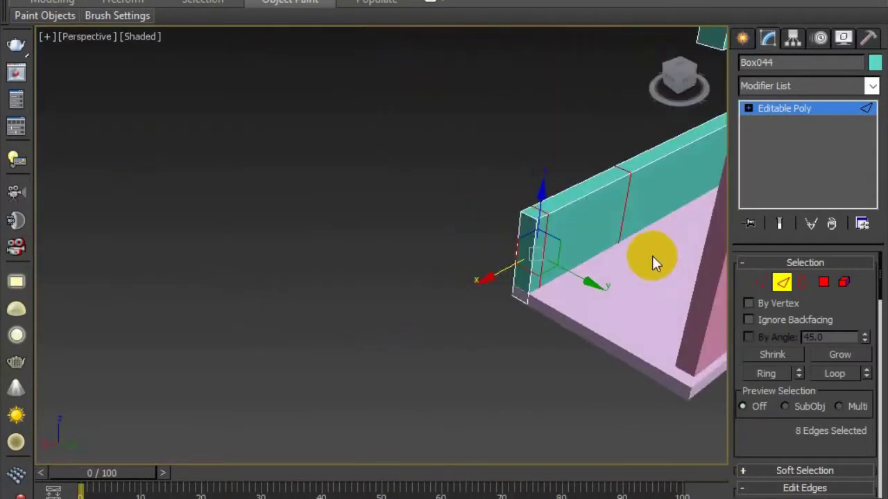
Step: Extrude the inner end face of the front parapet back toward the pink wall as the outer side parapet
key("4")
left_click(540, 258)
right_click(534, 259)
left_click(521, 316)
middle_click_drag(271, 170, 491, 231, "alt")
middle_click_drag(599, 227, 388, 326, "alt")
Step: Move the outer side parapet's vertices and the end vertices of the two upper beams outward along the X axis
left_click(811, 108)
left_click(422, 184)
middle_click_drag(423, 184, 441, 152, "alt")
middle_click_drag(646, 150, 382, 189, "alt")
middle_click_drag(406, 289, 467, 310, "alt")
left_click(447, 317)
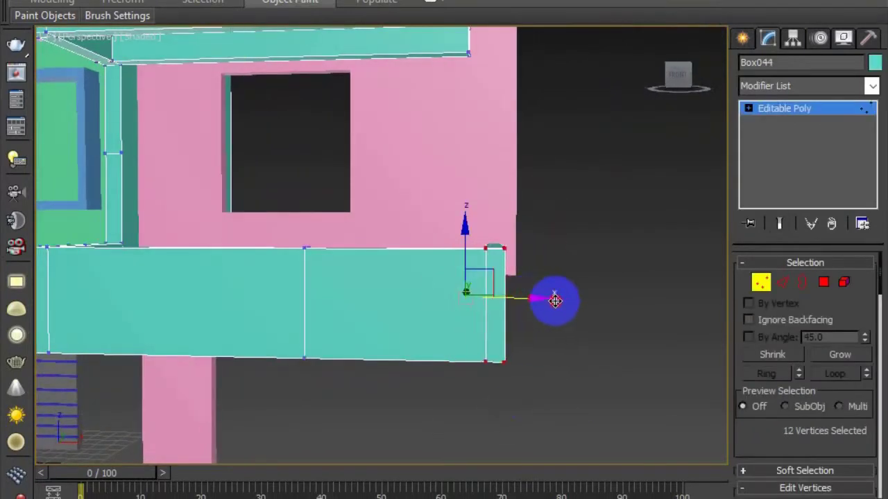
middle_click_drag(571, 304, 561, 283, "alt")
middle_click_drag(603, 186, 592, 257, "alt")
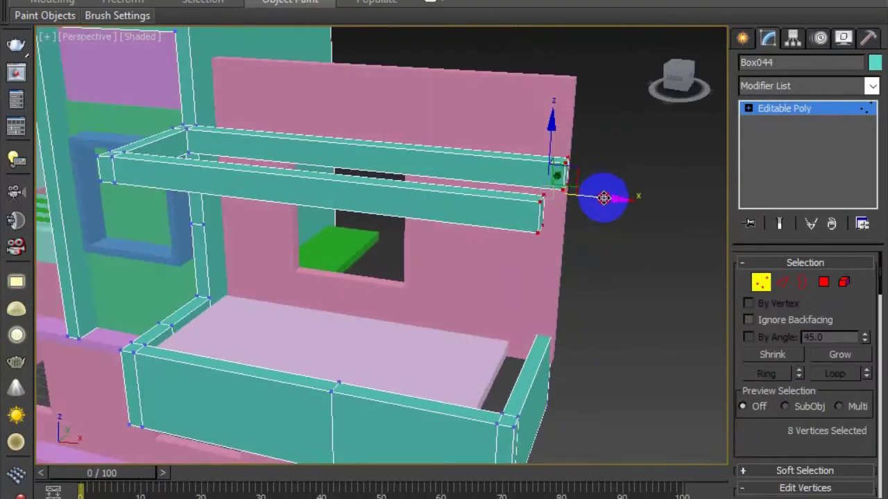
left_click_drag(602, 199, 608, 199)
Step: Align the front upper beam's end vertices with the side parapet's outer face in the top view
key("alt+w")
scroll(281, 191, "down", 5)
scroll(280, 194, "up", 3)
key("alt+w")
scroll(526, 263, "up", 3)
middle_click_drag(526, 264, 441, 163)
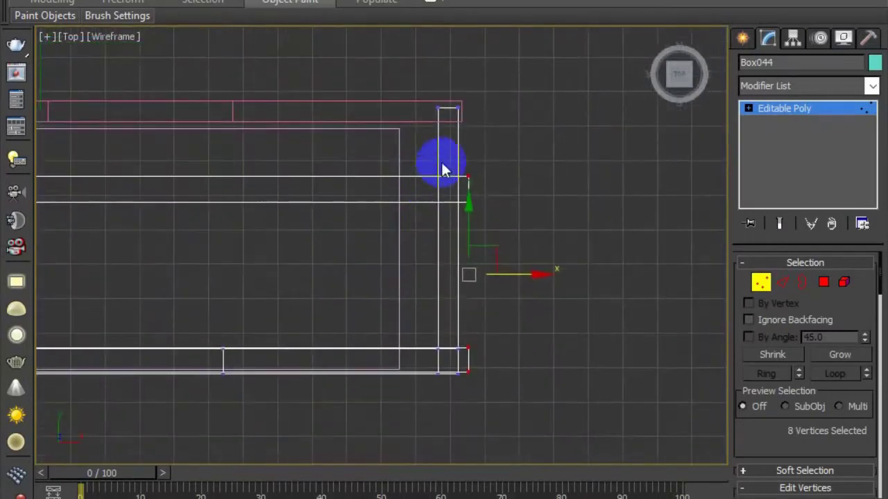
scroll(468, 374, "up", 3)
left_click_drag(457, 296, 515, 423)
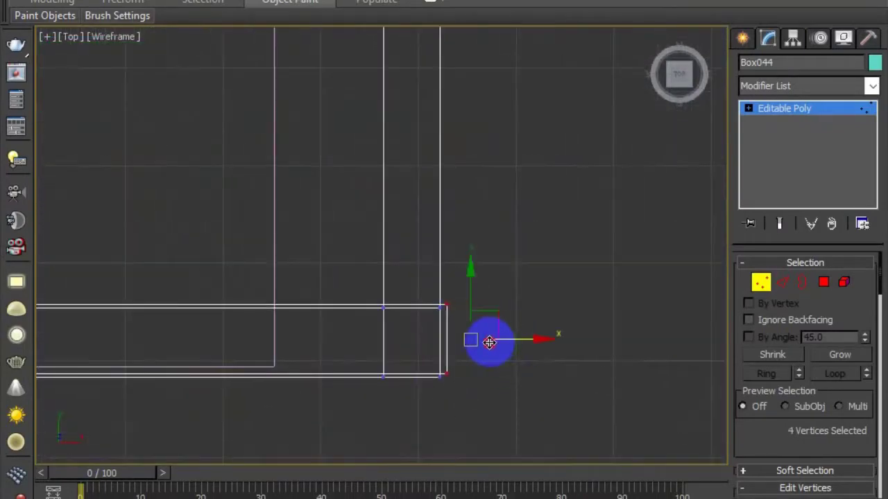
left_click_drag(489, 342, 483, 343)
scroll(484, 347, "down", 4)
key("alt+w")
middle_click_drag(482, 365, 520, 341)
key("alt+w")
middle_click_drag(577, 343, 466, 371, "alt")
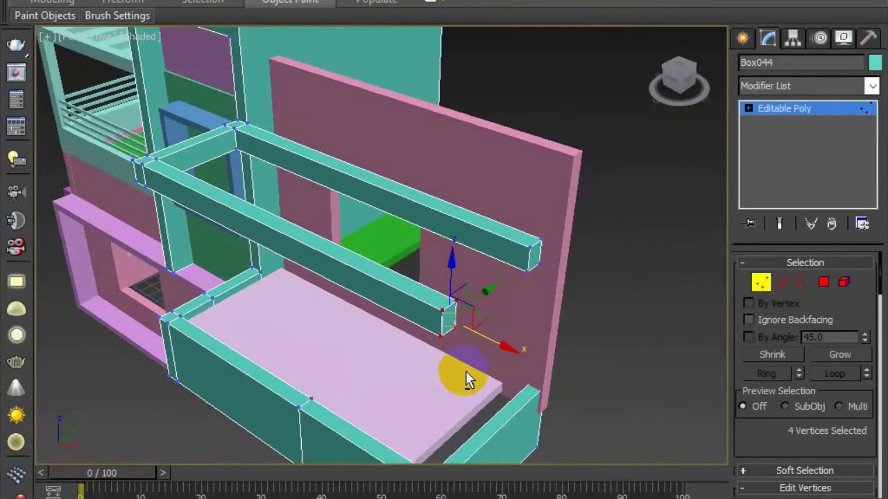
Step: Connect the lengthwise edges of both upper beams with evenly spaced segments using the Connect settings
scroll(489, 278, "up", 3)
middle_click_drag(489, 278, 535, 232, "alt")
left_click(781, 281)
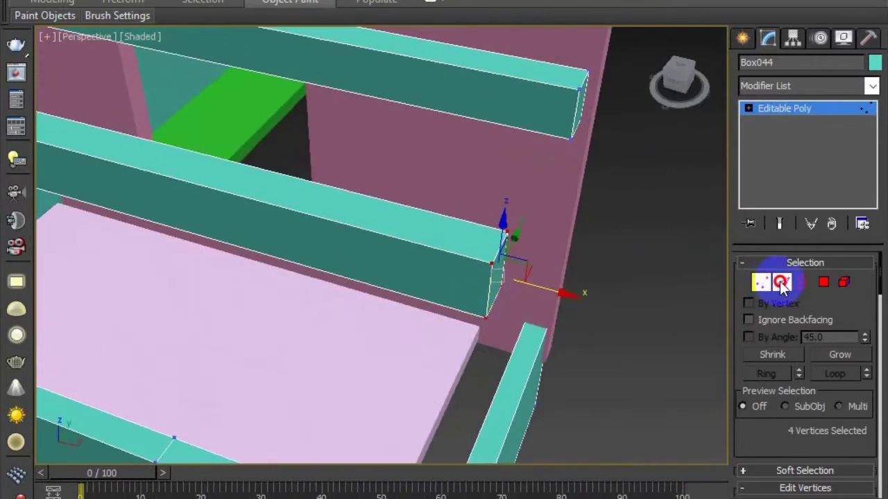
left_click_drag(301, 312, 300, 312, "ctrl")
scroll(306, 312, "down", 4)
right_click(366, 309)
left_click(336, 369)
middle_click_drag(347, 368, 416, 363, "alt")
scroll(833, 421, "down", 3)
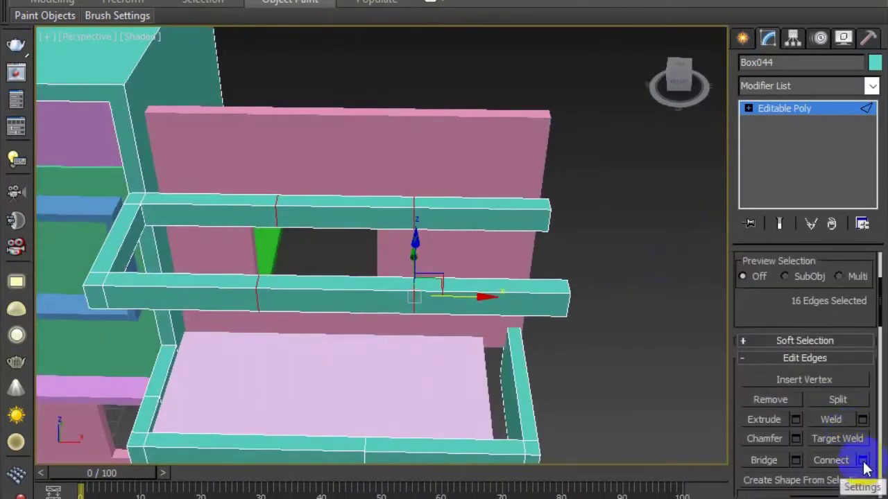
left_click(861, 459)
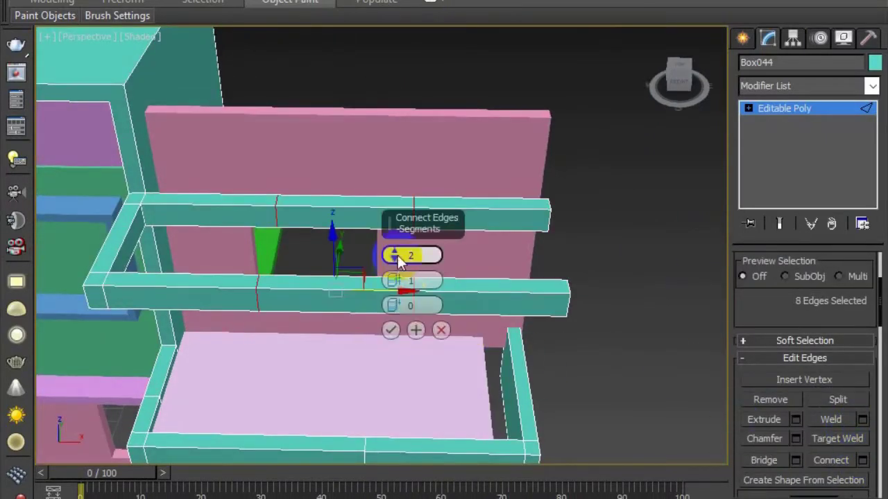
Step: Join the outer ends of the two upper beams with a cross beam between their facing end polygons
middle_click_drag(560, 359, 463, 301, "alt")
scroll(824, 326, "up", 3)
left_click(823, 283)
left_click(550, 260)
left_click(450, 233, "ctrl")
scroll(805, 433, "down", 3)
Step: Extrude five alternate inner faces of the rear upper beam across to the front beam as pergola slats
left_click(400, 331)
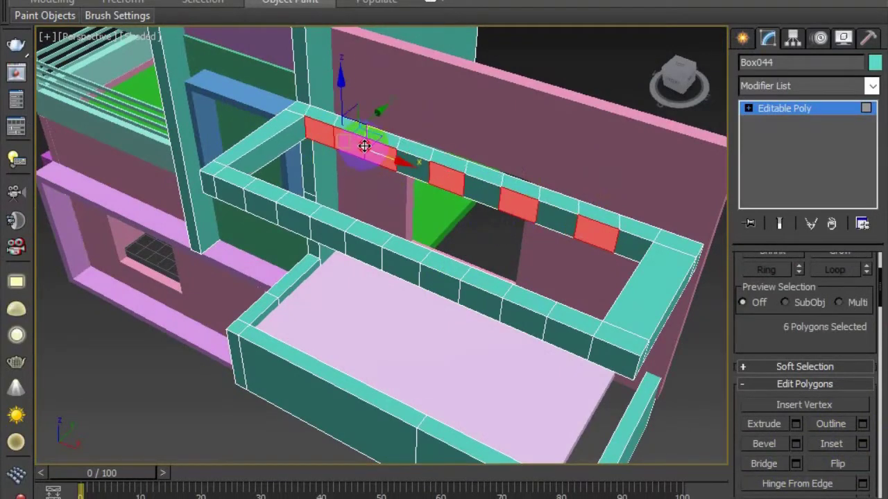
left_click(797, 424)
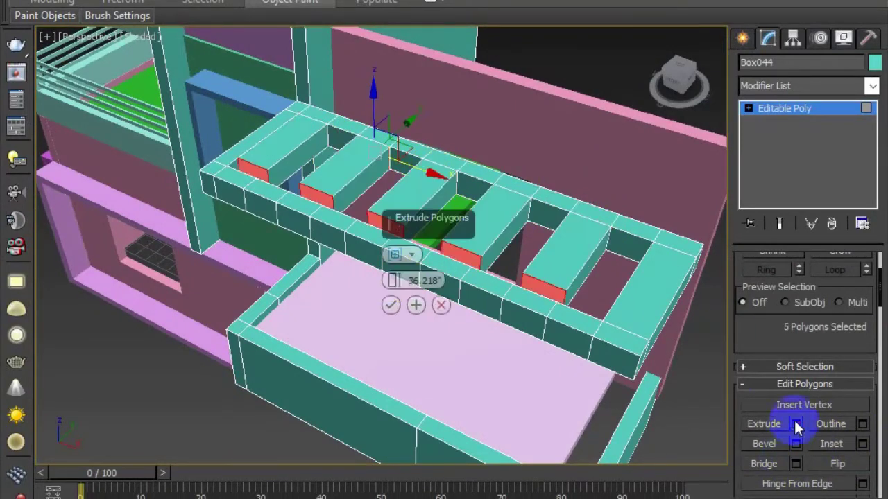
left_click(143, 346)
scroll(389, 340, "down", 3)
middle_click_drag(409, 347, 453, 292, "alt")
scroll(479, 274, "down", 3)
scroll(478, 271, "up", 5)
middle_click_drag(510, 240, 519, 244, "alt")
Step: Lower the top vertices of the balcony pergola in the front view to make its beams and slats thinner
key("1")
scroll(452, 259, "down", 5)
key("alt+w")
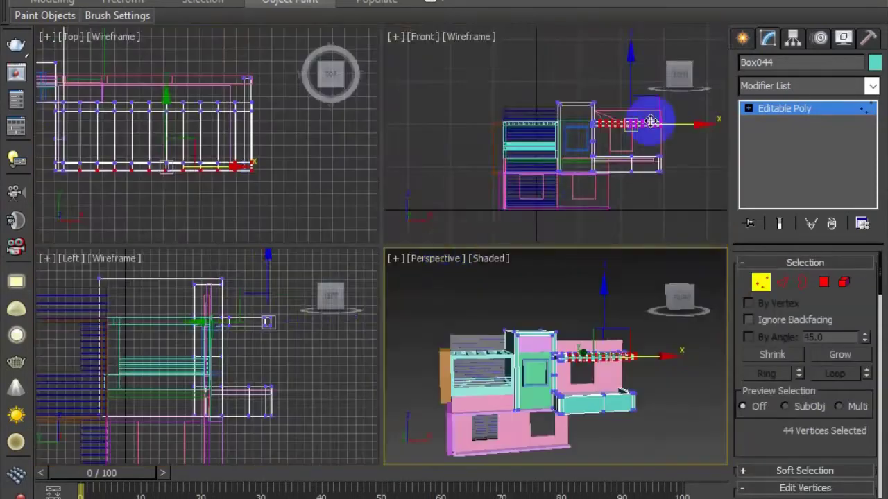
scroll(654, 123, "up", 5)
key("alt+w")
middle_click_drag(465, 291, 431, 315)
left_click(277, 235)
left_click_drag(199, 242, 403, 273)
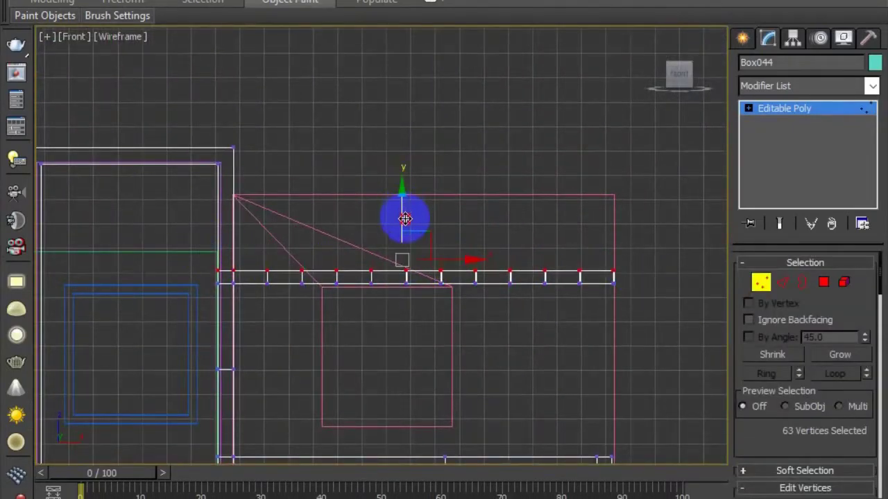
key("alt+w")
left_click(541, 375)
key("alt+w")
middle_click_drag(540, 375, 584, 323, "alt")
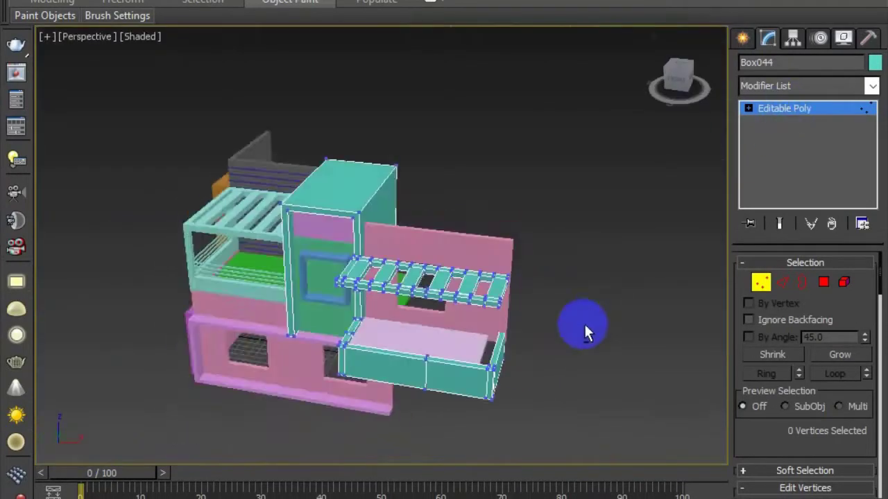
Step: Extrude the top faces at the parapet's two front corners up to the pergola as posts
scroll(502, 360, "up", 6)
left_click(823, 281)
left_click(453, 334)
scroll(463, 338, "down", 3)
right_click(459, 336)
left_click(416, 443)
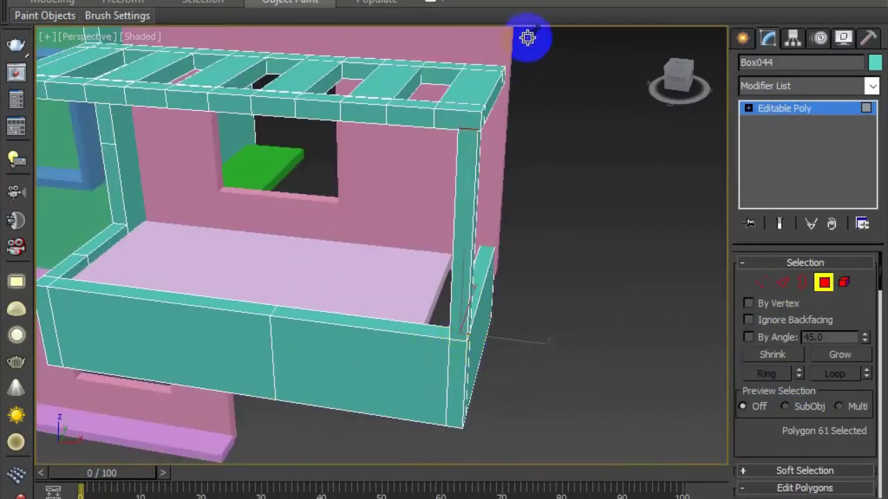
mouse_move(568, 290)
middle_mouse_down("alt")
mouse_move(522, 325)
mouse_move(576, 305)
middle_mouse_up("alt")
left_click(323, 281)
middle_click_drag(375, 222, 198, 218, "alt")
Step: Raise the tower post's middle edge row near the pergola and extrude the face above it to the front post
key("1")
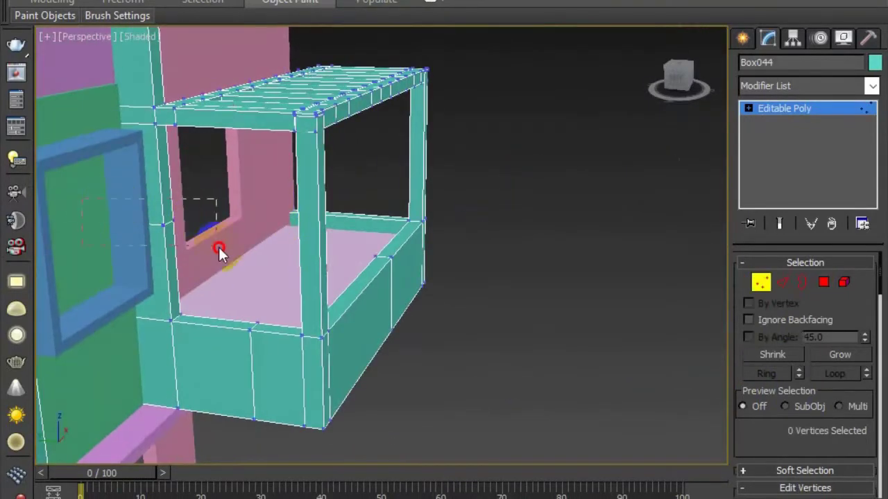
left_click(163, 166)
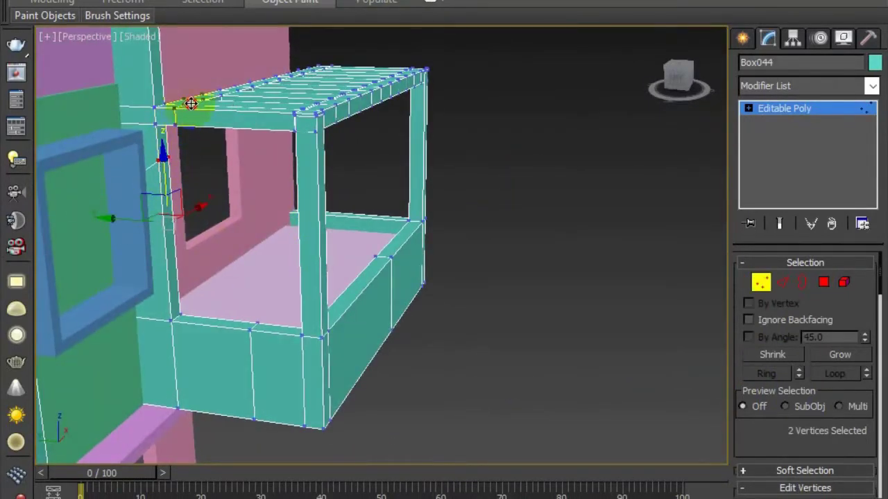
key("4")
left_click(174, 141)
right_click(162, 163)
left_click(154, 209)
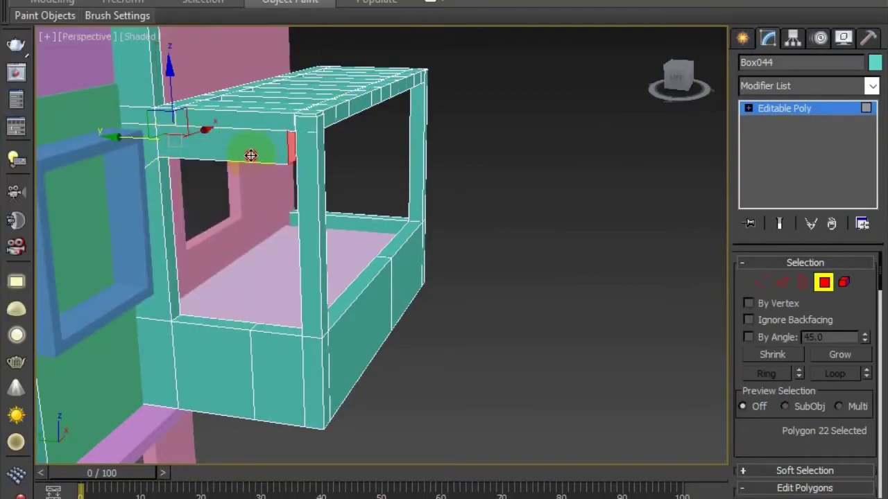
left_click(520, 262)
Step: Extrude the underside face at the pergola's rear outer corner down to the side parapet as a post
middle_click_drag(520, 262, 459, 323, "alt")
left_click(462, 194)
middle_click_drag(462, 201, 439, 167, "alt")
right_click(438, 164)
left_click(433, 202)
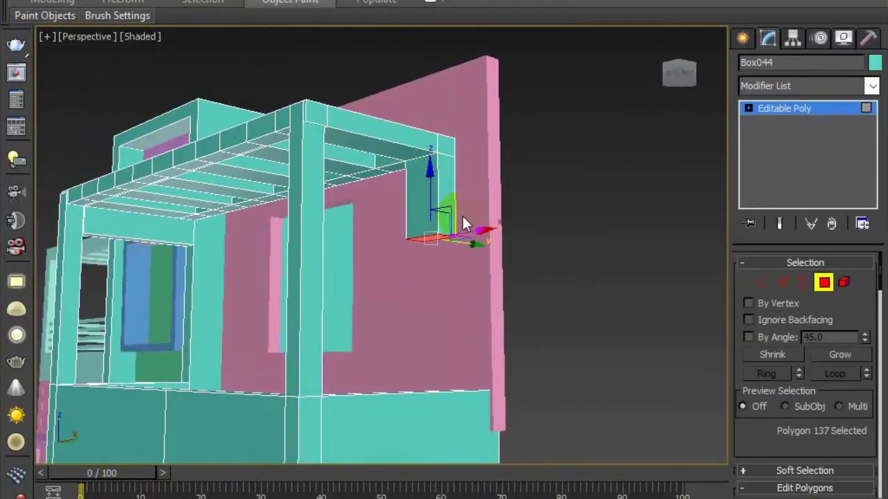
middle_click_drag(446, 379, 480, 421, "alt")
left_click_drag(500, 344, 509, 346)
middle_click_drag(508, 353, 572, 366, "alt")
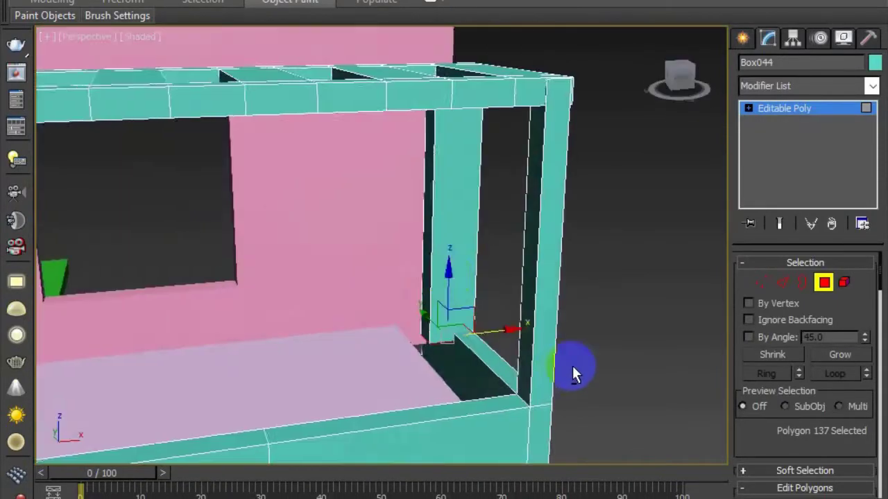
Step: Connect the vertical edges of the balcony's outer front corner post with one horizontal segment
middle_click_drag(401, 366, 451, 240, "alt")
left_click(466, 265)
key("2")
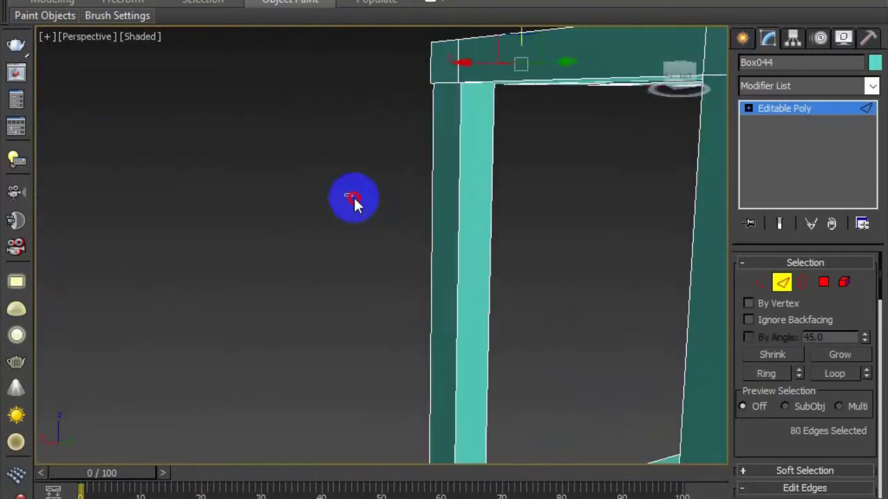
left_click_drag(354, 204, 510, 232)
right_click(472, 232)
scroll(879, 447, "down", 3)
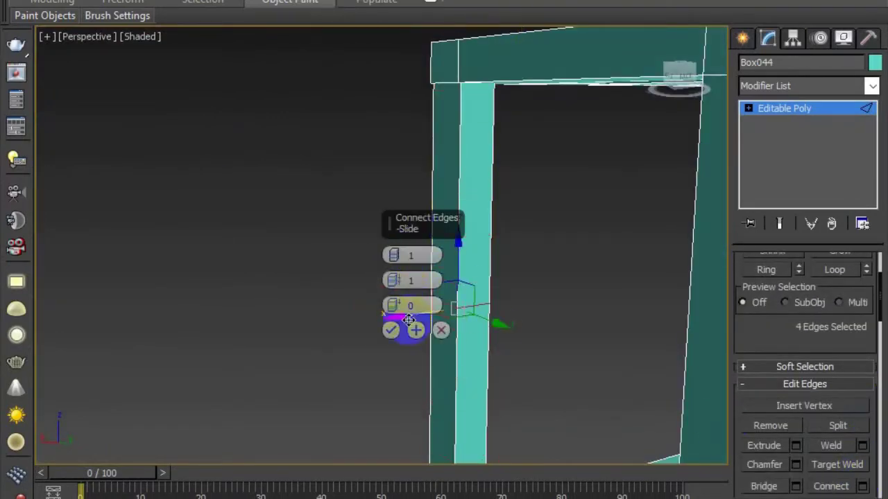
left_click(391, 330)
Step: Raise the front corner post's new edge row in the front view to a short distance below the pergola
middle_click_drag(479, 167, 621, 294, "alt")
key("alt+w")
right_click(501, 185)
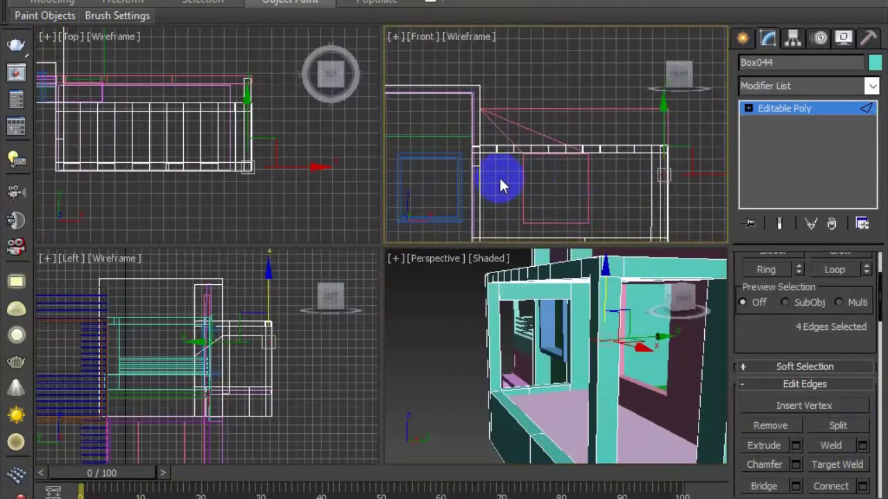
key("alt+w")
key("alt+w")
right_click(470, 400)
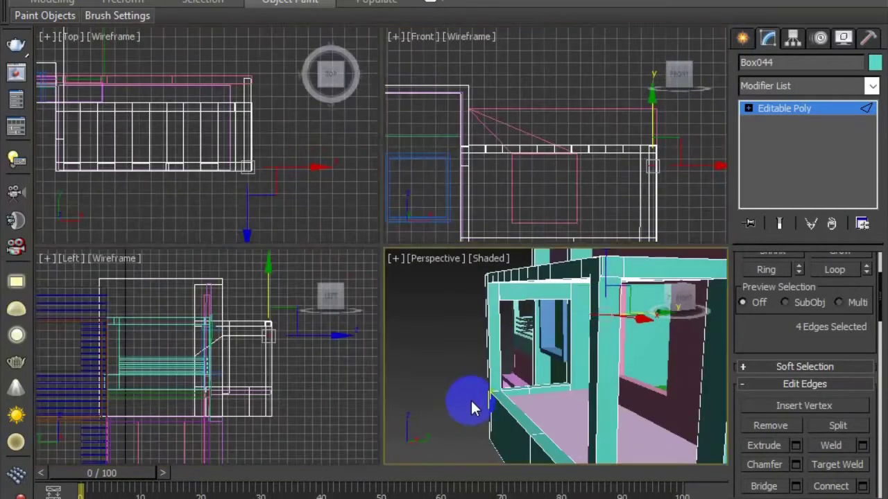
Step: Extrude the front corner post's upper inner face back to the rear post as a side beam
key("alt+w")
key("4")
left_click(279, 154)
right_click(280, 154)
left_click(244, 250)
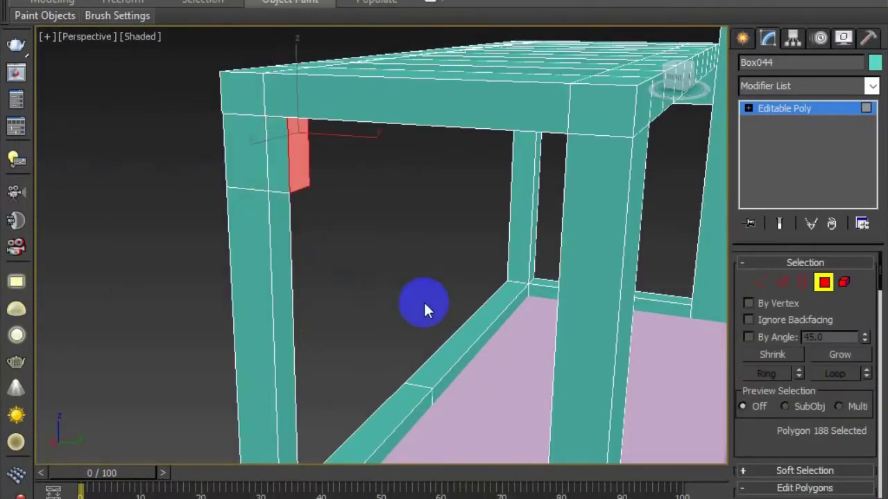
key("w")
middle_click_drag(423, 304, 479, 301, "alt")
left_click_drag(353, 134, 624, 126)
scroll(527, 236, "down", 4)
middle_click_drag(374, 243, 584, 177, "alt")
left_click(744, 283)
scroll(527, 188, "up", 5)
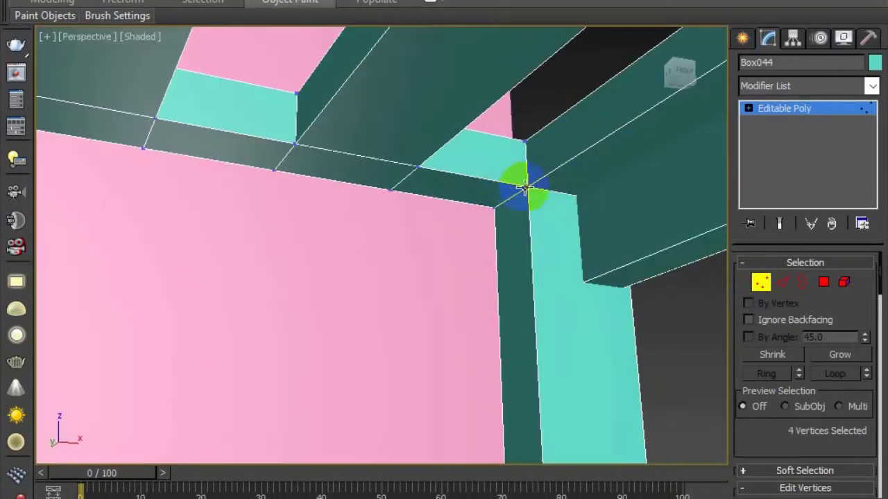
scroll(527, 188, "down", 5)
middle_click_drag(527, 188, 434, 275, "alt")
left_click(784, 108)
Step: Move the right-hand vertices of the window opening in the pink balcony wall inward to narrow the window
left_click(514, 270)
scroll(539, 293, "down", 5)
middle_click_drag(461, 249, 470, 230, "alt")
scroll(483, 231, "up", 5)
left_click(483, 231)
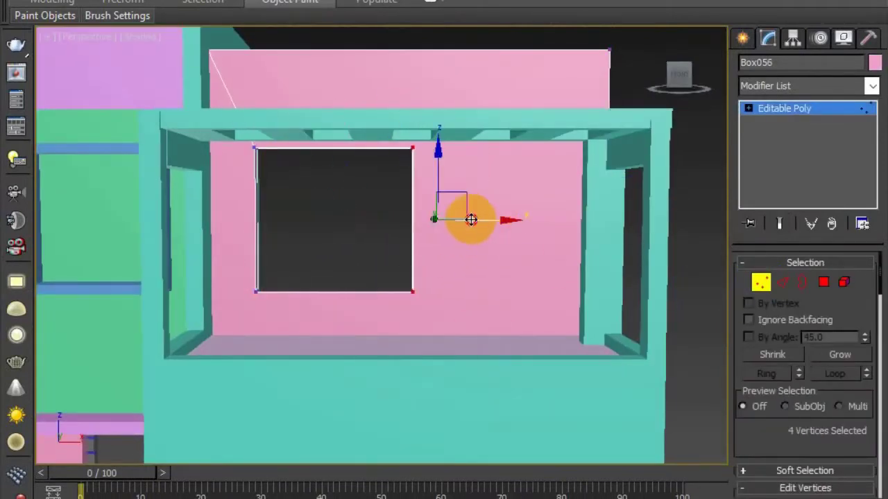
left_click_drag(449, 220, 447, 220)
left_click(451, 204)
left_click(756, 108)
Step: Create a door-sized box on the balcony wall beside the window and shift it through the wall's thickness
left_click(742, 39)
left_click(772, 148)
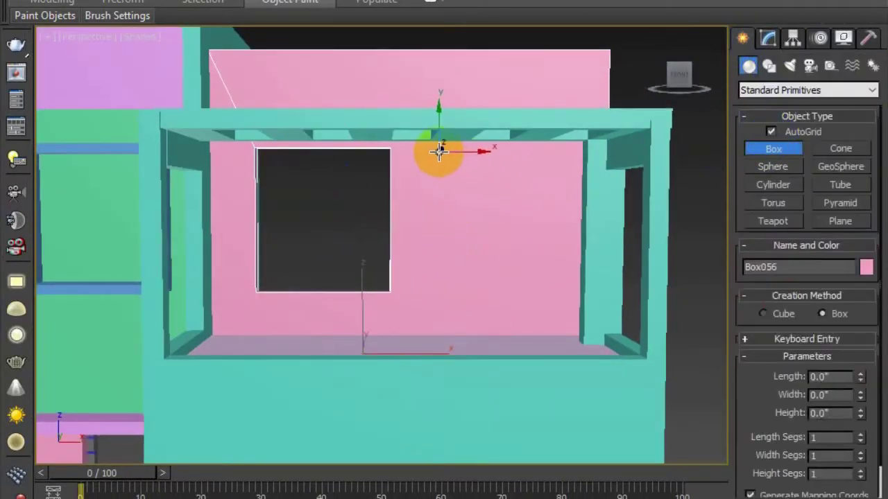
left_click_drag(439, 150, 530, 335)
left_click(511, 297)
middle_click_drag(511, 297, 446, 240, "alt")
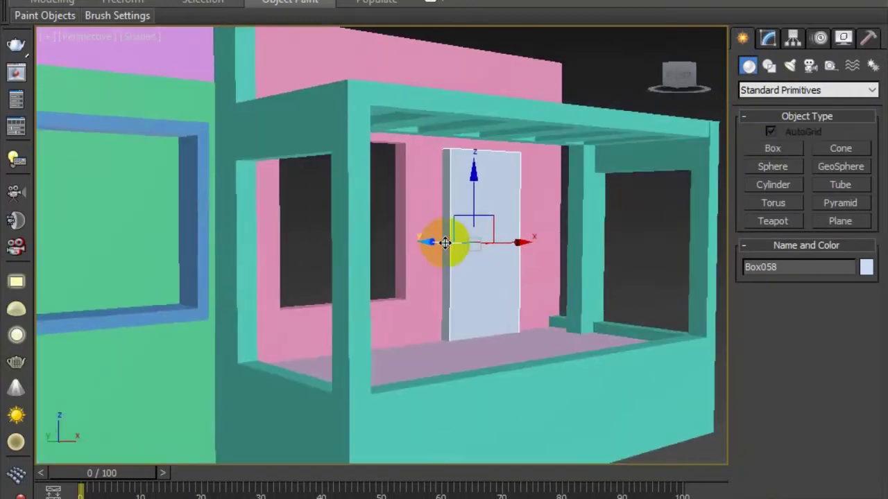
left_click(767, 39)
double_click(829, 303)
left_click_drag(431, 241, 436, 240)
middle_click_drag(436, 241, 509, 334, "alt")
Step: Convert the green floor slab behind the balcony wall to Editable Poly and move its end vertices
left_click(273, 119)
right_click(274, 118)
mouse_move(336, 276)
left_click(493, 294)
key("1")
middle_click_drag(415, 236, 360, 298, "alt")
left_click_drag(222, 143, 450, 281)
left_click_drag(327, 272, 193, 435)
middle_click_drag(193, 435, 475, 192, "alt")
key("1")
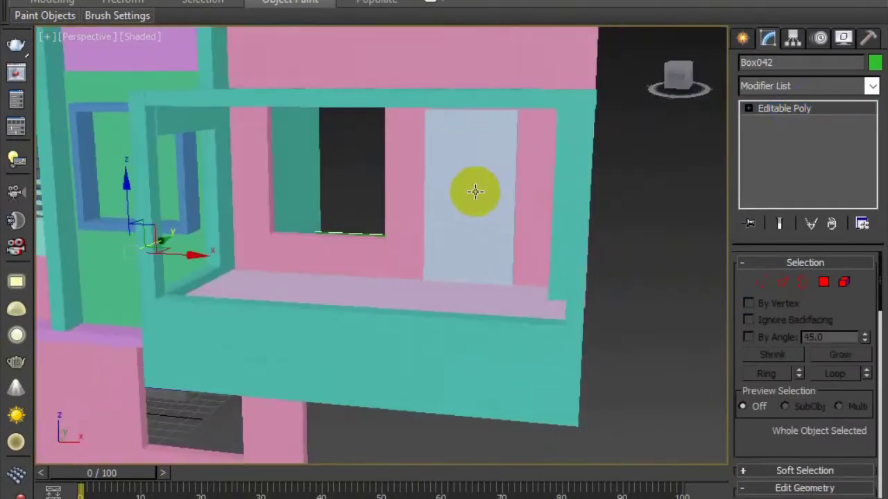
Step: Subtract the door box from the pink balcony wall with ProBoolean
left_click(476, 192)
left_click(535, 184)
left_click(742, 39)
left_click(808, 90)
left_click(784, 121)
left_click(782, 236)
left_click(805, 331)
left_click(457, 224)
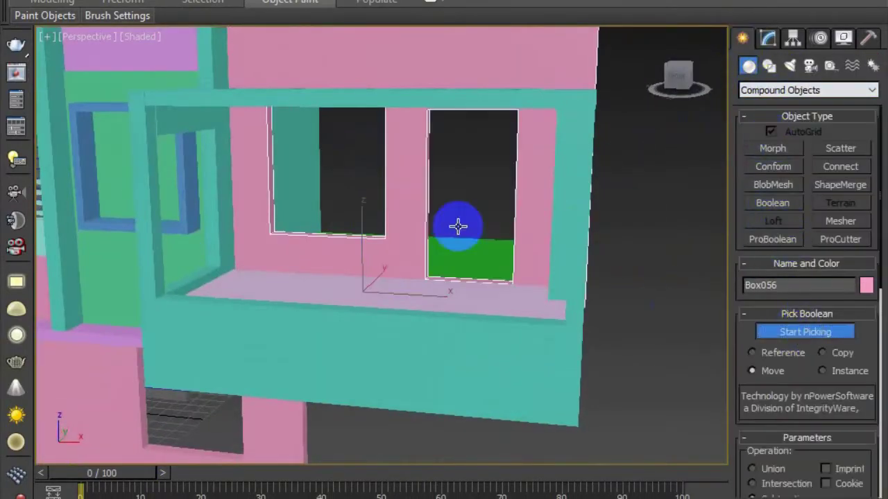
mouse_move(457, 224)
middle_mouse_down("alt")
mouse_move(370, 224)
mouse_move(531, 216)
mouse_move(448, 221)
middle_mouse_up("alt")
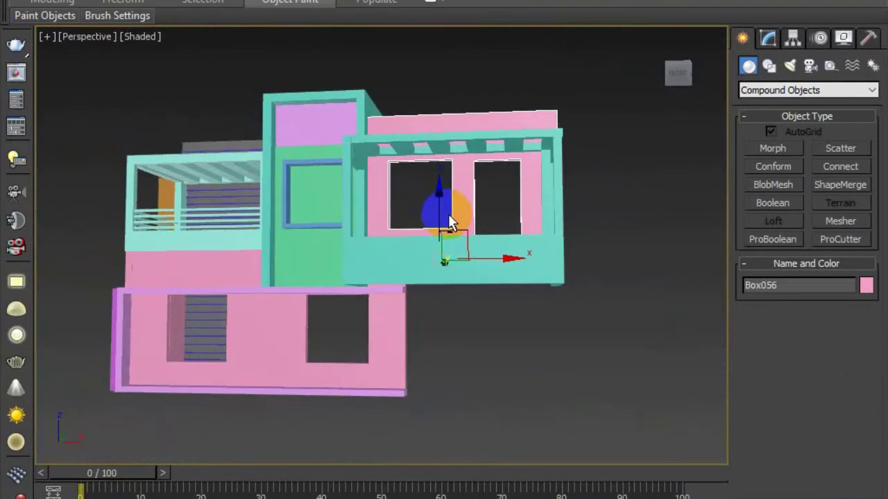
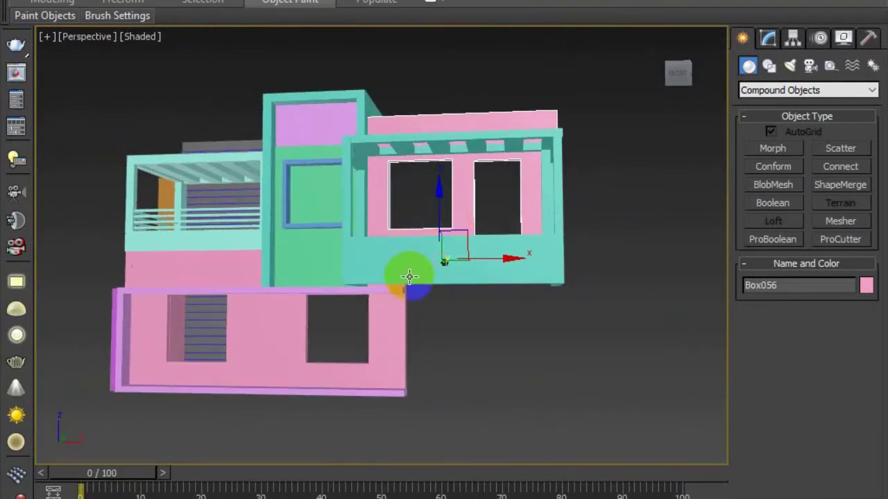
Step: Create a door-sized box on the striped wall behind the railed terrace and shift it along its depth into the wall
middle_click_drag(406, 277, 379, 315, "alt")
scroll(356, 232, "up", 6)
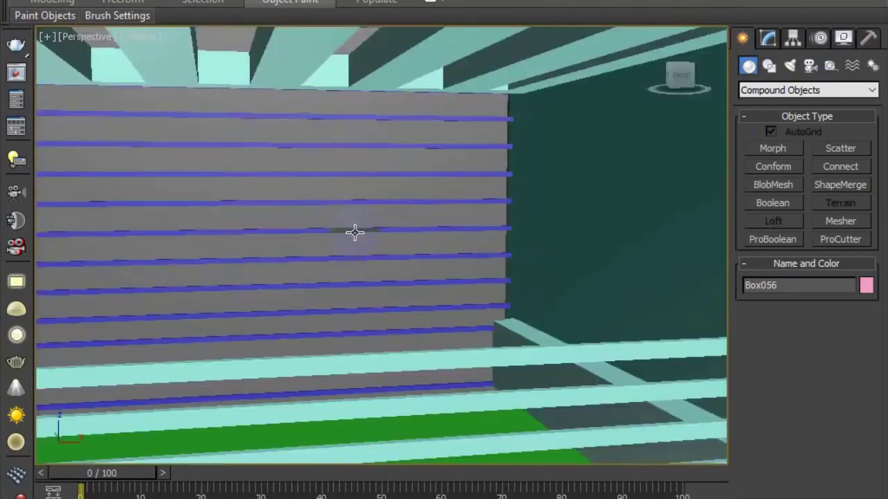
left_click(772, 148)
mouse_move(299, 122)
left_mouse_down()
mouse_move(341, 230)
mouse_move(450, 396)
left_mouse_up()
left_click(447, 387)
right_click(397, 312)
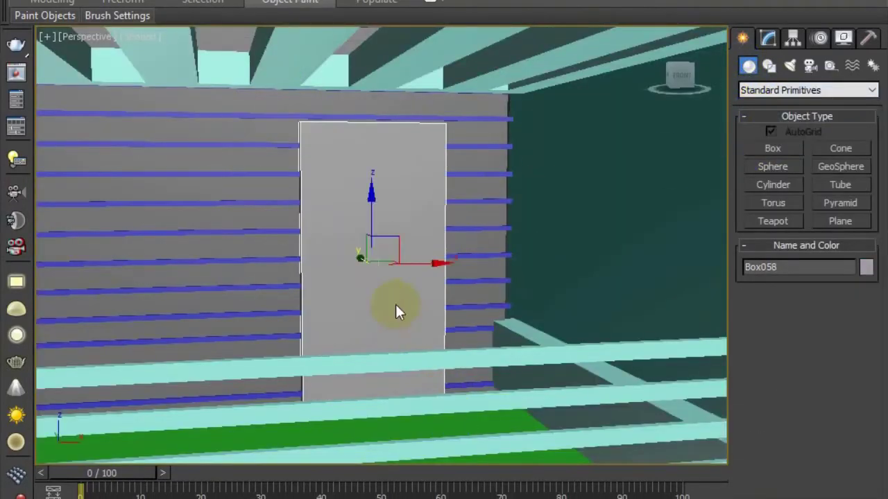
scroll(315, 267, "up", 4)
mouse_move(396, 309)
middle_mouse_down("alt")
mouse_move(314, 267)
mouse_move(416, 257)
middle_mouse_up("alt")
left_click_drag(553, 178, 513, 173)
scroll(490, 208, "down", 6)
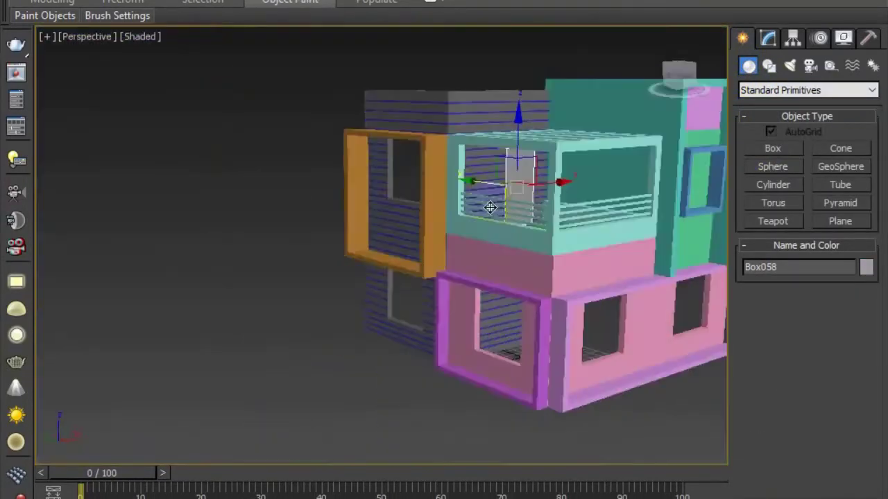
middle_click_drag(490, 208, 448, 194, "alt")
left_click(383, 63)
Step: Clone the pink balcony wall as one copy straight down to the ground floor
middle_click_drag(371, 256, 389, 225, "alt")
middle_click_drag(435, 250, 312, 303, "alt")
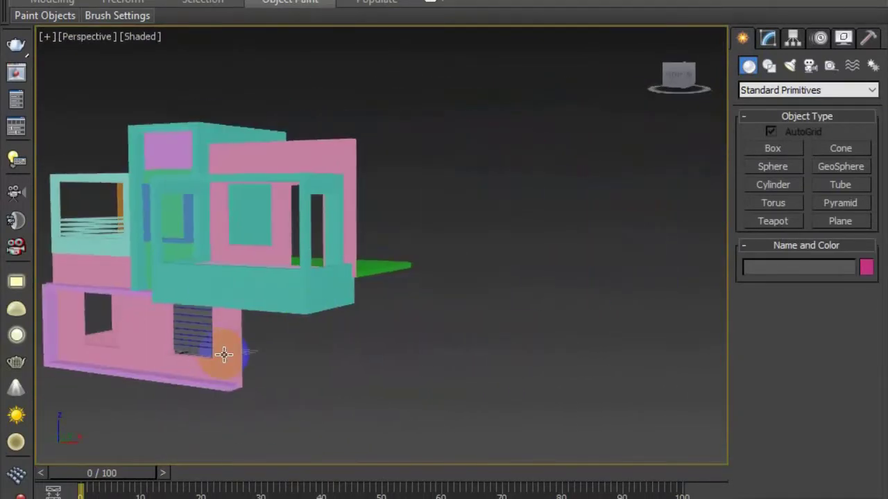
left_click_drag(278, 322, 284, 320, "shift")
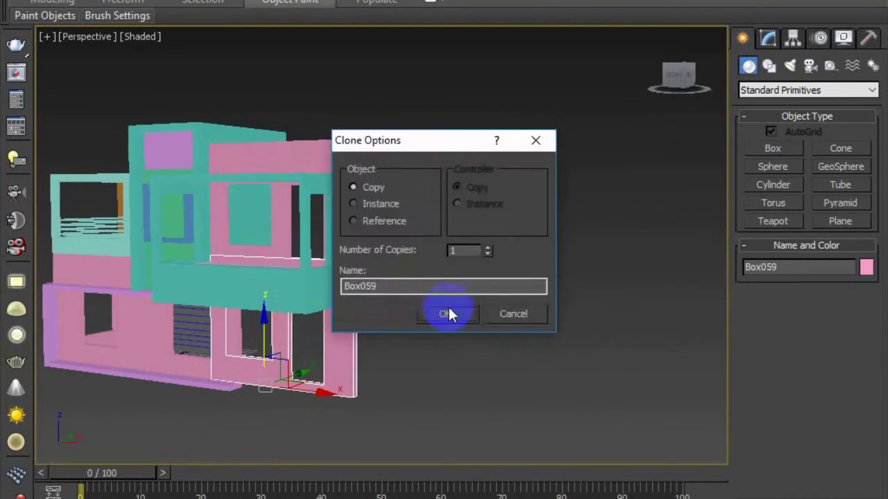
left_click(448, 313)
Step: Shift the ground-floor wall copy sideways along X and convert it to Editable Poly
scroll(416, 372, "up", 5)
mouse_move(440, 377)
left_mouse_down()
mouse_move(580, 374)
mouse_move(561, 375)
left_mouse_up()
left_click(396, 363)
right_click(456, 311)
mouse_move(491, 471)
left_click(669, 469)
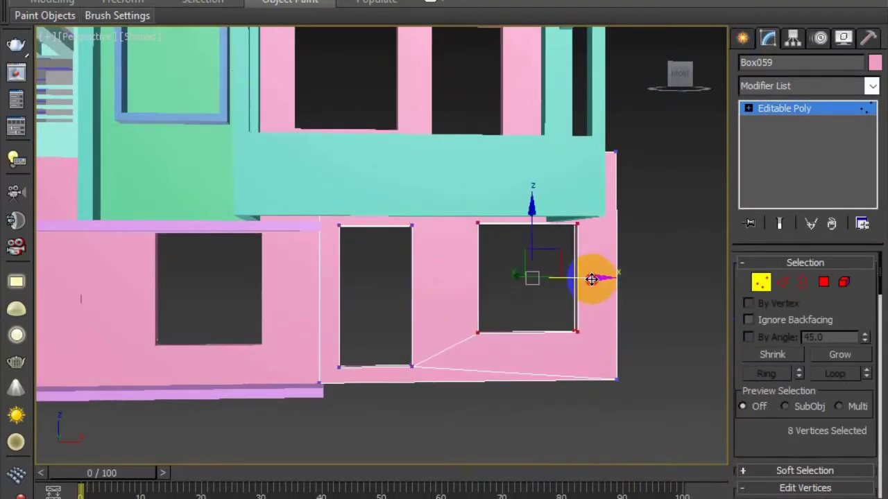
Step: Move the ground-floor wall's window opening closer to the door and pull the wall's outer end in toward the balcony's edge
left_click_drag(592, 279, 553, 279)
middle_click_drag(602, 286, 558, 280, "alt")
left_click_drag(686, 262, 620, 262)
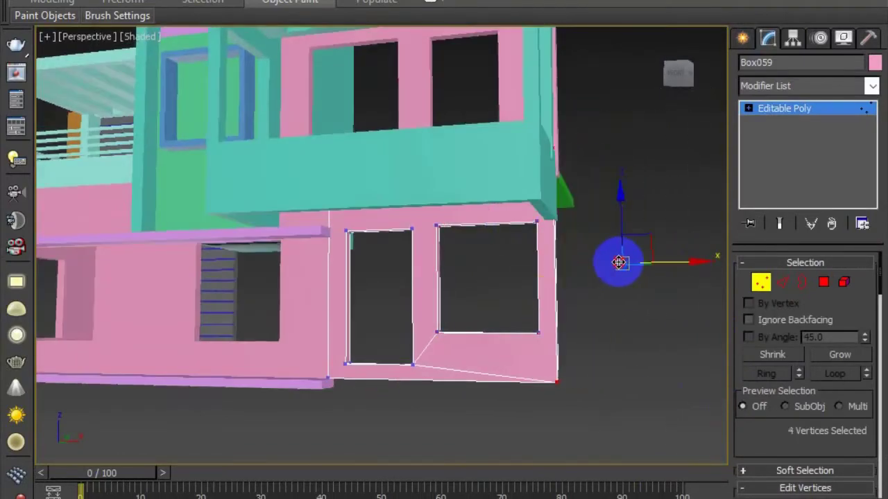
middle_click_drag(627, 264, 652, 299, "alt")
left_click(680, 261)
left_click(785, 108)
Step: Create a slab box from the ground-floor wall's base corner, about 49.3" long, 125" wide and 12.2" high
scroll(382, 331, "down", 4)
scroll(509, 365, "up", 6)
middle_click_drag(509, 364, 582, 402, "alt")
left_click(742, 38)
left_click(773, 147)
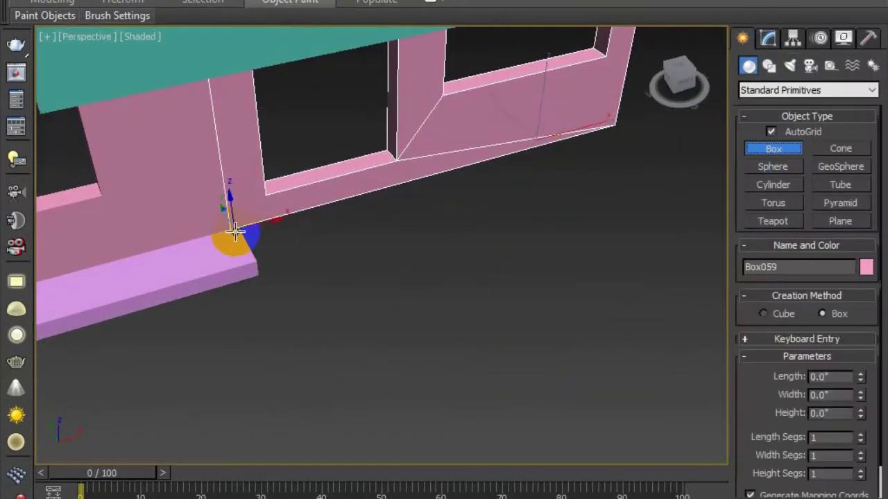
left_click_drag(229, 235, 729, 206)
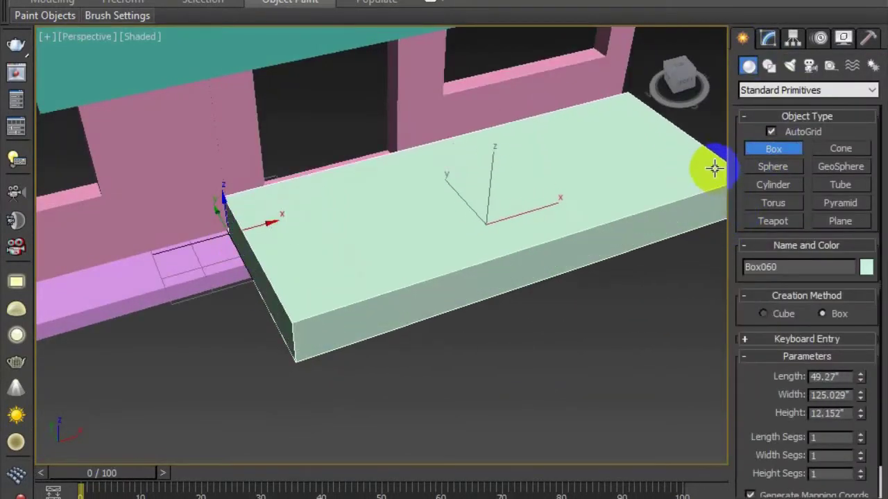
left_click(714, 166)
Step: Move the new slab vertically and in depth to seat it against the base of the ground-floor wall
key("w")
middle_click_drag(473, 260, 513, 229, "alt")
left_click_drag(494, 176, 503, 199)
middle_click_drag(501, 224, 501, 255, "alt")
left_click_drag(442, 230, 428, 224)
Step: Extrude the two underside faces at the balcony's front corners down to the ground as support posts
scroll(454, 319, "down", 4)
middle_click_drag(456, 324, 428, 213, "alt")
left_click(425, 59)
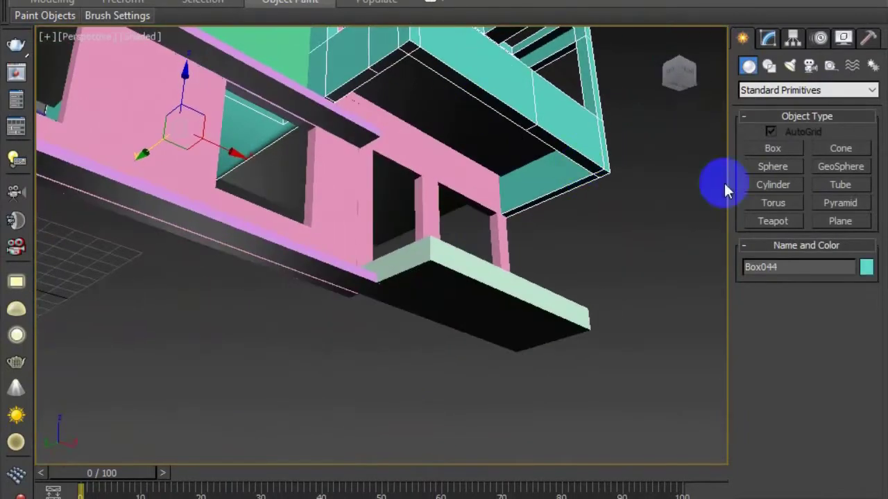
left_click(767, 38)
middle_click_drag(448, 173, 569, 222, "alt")
left_click(565, 166, "ctrl")
left_click_drag(856, 426, 856, 322)
left_click(795, 424)
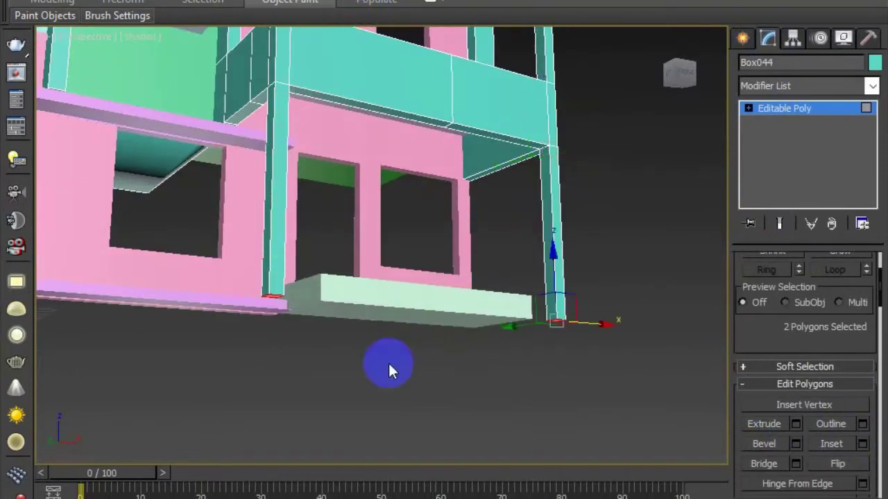
middle_click_drag(388, 364, 409, 485, "alt")
scroll(383, 380, "down", 4)
Step: Convert the slab under the balcony to Editable Poly
middle_click_drag(384, 380, 298, 291, "alt")
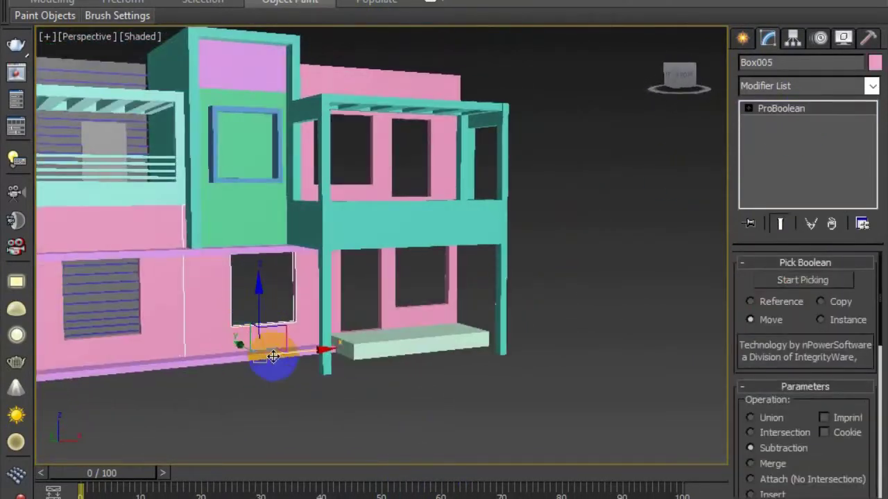
middle_click_drag(268, 357, 481, 361, "alt")
scroll(278, 356, "up", 5)
left_click(437, 320)
right_click(585, 292)
mouse_move(609, 456)
left_click(524, 465)
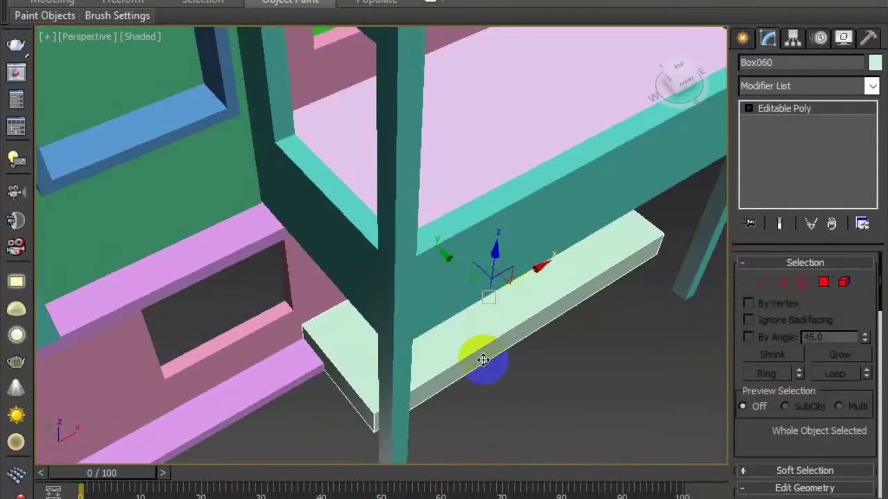
Step: Move the slab's end vertices outward in the top view to span the full width between the balcony's outer posts
key("alt+w")
middle_click_drag(295, 197, 276, 183)
left_click(761, 282)
left_click(278, 191)
key("alt+w")
scroll(312, 306, "up", 2)
left_click_drag(215, 156, 284, 333)
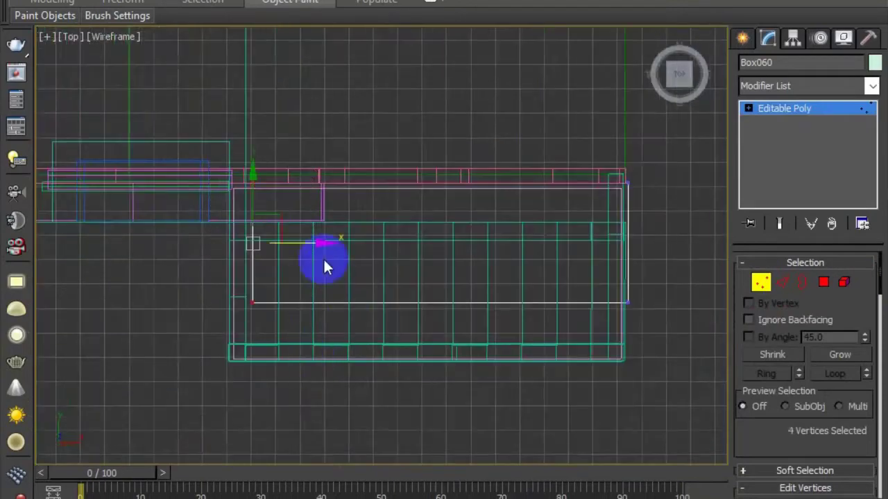
left_click_drag(322, 244, 297, 242)
left_click_drag(596, 156, 665, 333)
left_click_drag(667, 244, 586, 251)
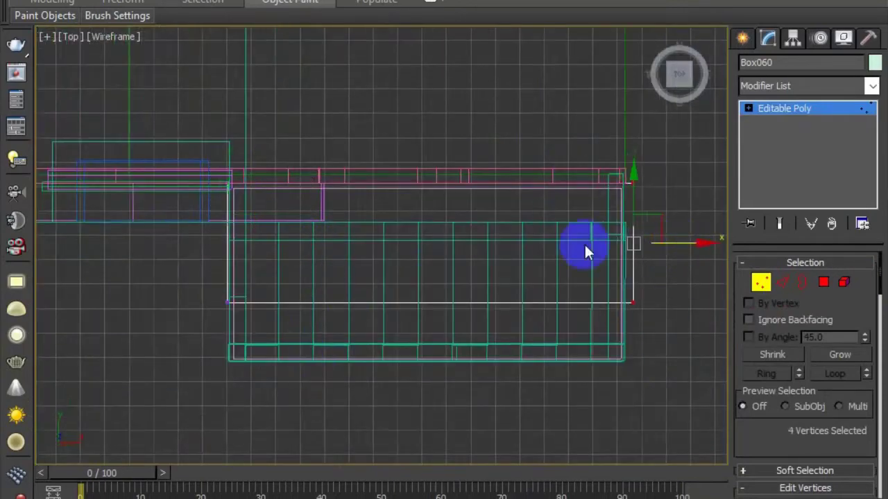
Step: Move the slab's front vertices forward in the top view to just beyond the balcony's front edge
left_click_drag(428, 301, 427, 316)
middle_click_drag(444, 320, 575, 355, "alt")
left_click(679, 77)
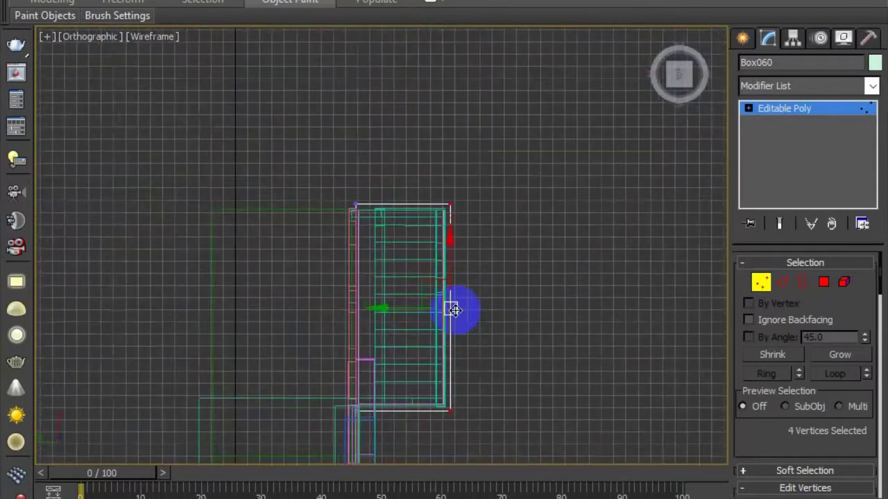
middle_click_drag(452, 309, 485, 180)
left_click(721, 43)
key("alt+w")
key("alt+w")
middle_click_drag(507, 335, 524, 343, "alt")
middle_click_drag(498, 388, 511, 402, "alt")
left_click_drag(865, 468, 865, 338)
left_click(862, 460)
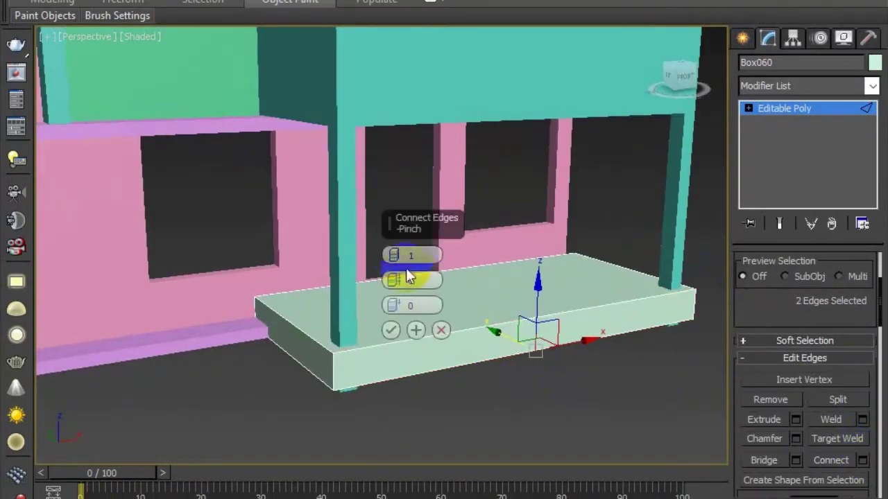
middle_click_drag(479, 339, 612, 345, "alt")
left_click(441, 329)
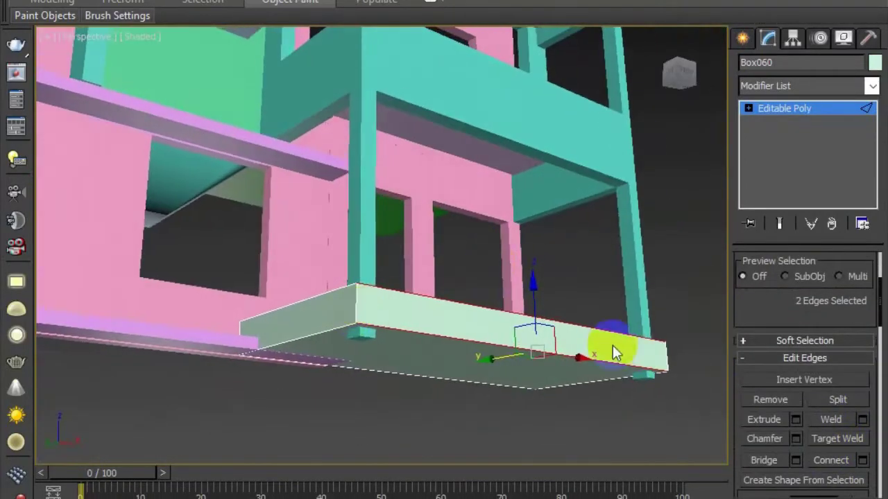
Step: Connect the two vertical edges at the slab's front corners with one segment, splitting the front face horizontally
middle_click_drag(508, 340, 511, 378, "alt")
middle_click_drag(359, 355, 689, 318, "alt")
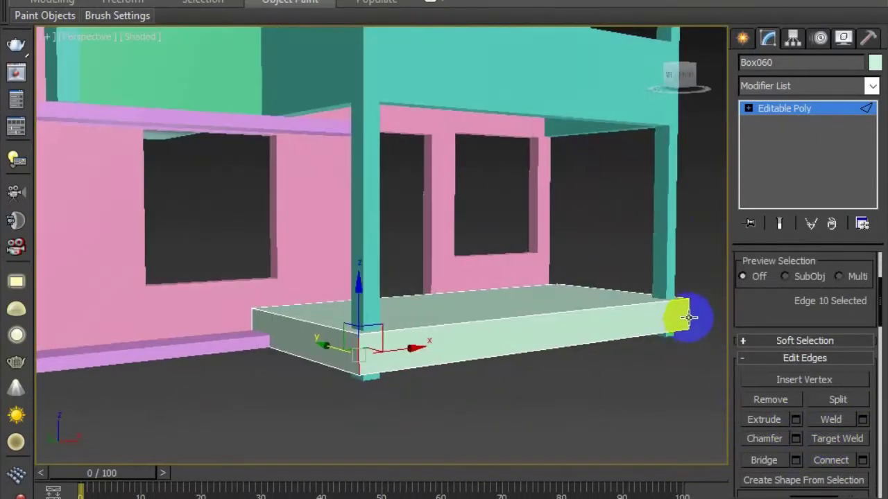
left_click(395, 252)
left_click(394, 260)
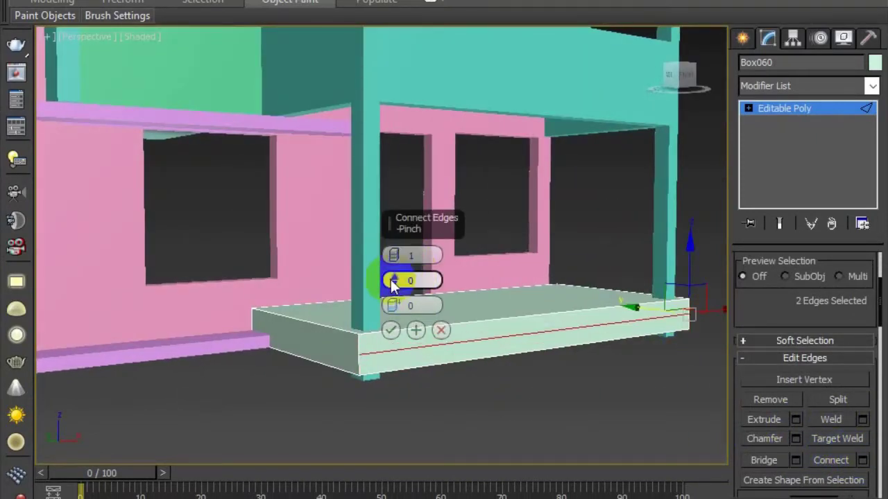
Step: Extrude the lower half of the slab's front face outward as an entrance step
key("4")
left_click(519, 340)
middle_click_drag(518, 340, 490, 356, "alt")
left_click(490, 356)
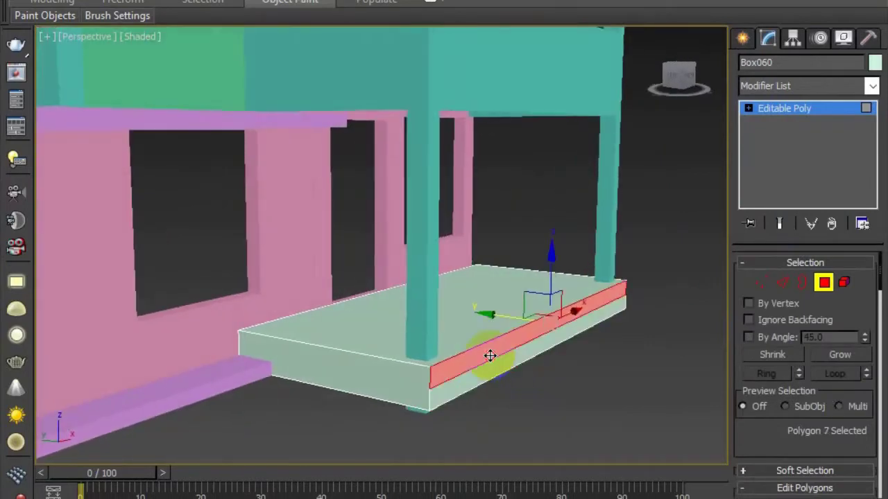
left_click(491, 369)
right_click(495, 315)
left_click(462, 360)
left_click_drag(467, 380, 355, 285)
left_click(596, 402)
middle_click_drag(493, 382, 514, 416, "alt")
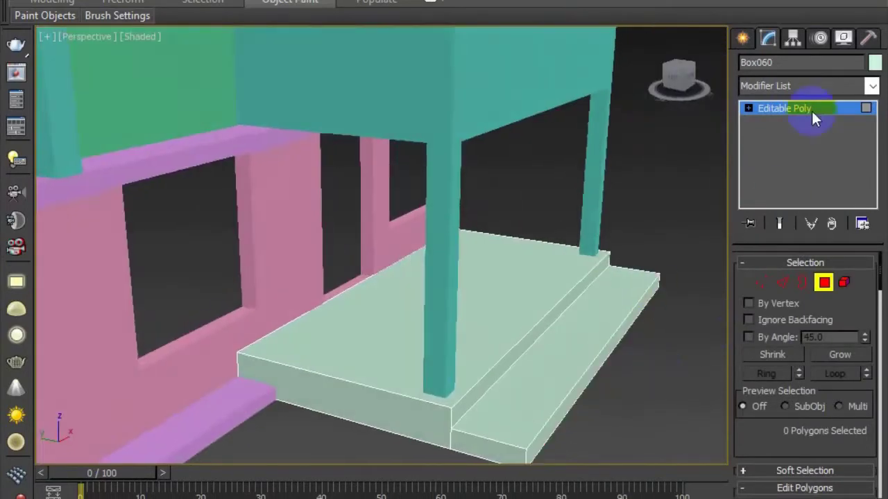
Step: Create a large ground plane under the whole house
scroll(555, 347, "down", 5)
middle_click_drag(527, 361, 610, 305, "alt")
left_click(742, 38)
left_click(840, 222)
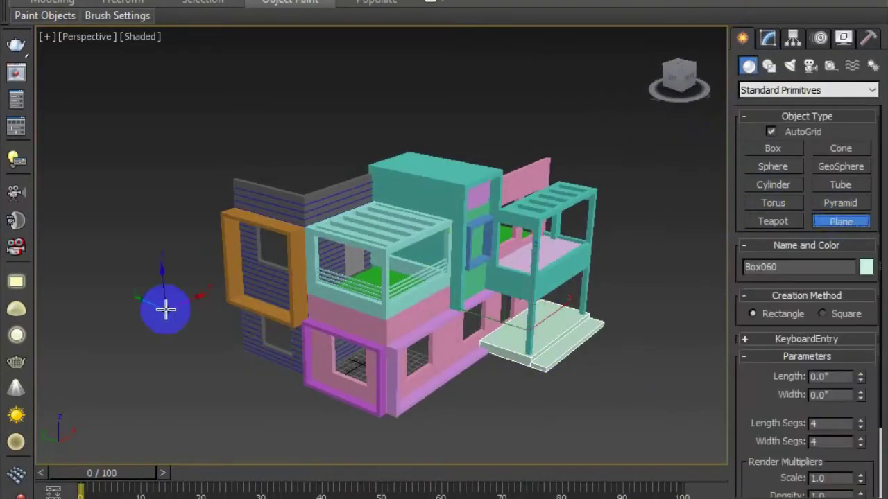
left_click_drag(163, 309, 741, 249)
Step: Draw a side wall box from the front wall's outer corner toward the rear, about 3.9" thick and 231" high
middle_click_drag(555, 345, 451, 350, "alt")
scroll(471, 340, "up", 5)
left_click(771, 149)
scroll(414, 310, "up", 5)
left_click_drag(397, 340, 516, 345)
scroll(515, 344, "down", 5)
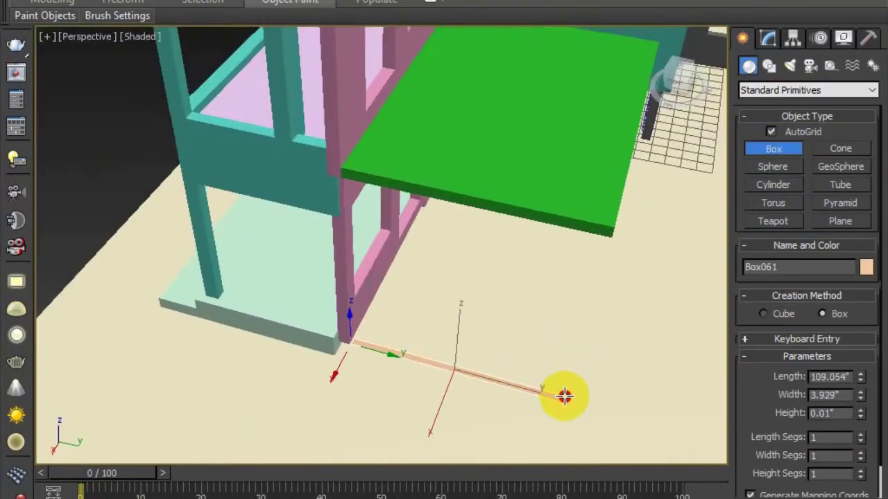
middle_click_drag(561, 173, 545, 389)
left_click(547, 84)
middle_click_drag(541, 208, 458, 166, "alt")
scroll(458, 167, "down", 4)
left_click_drag(862, 415, 862, 373)
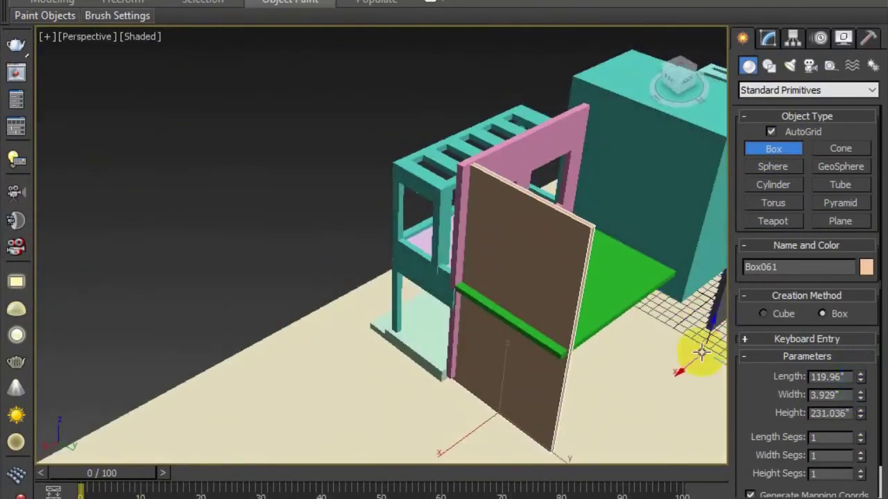
Step: Lengthen the new side wall toward the rear and shift it along Y so that it starts at the front wall
middle_click_drag(697, 355, 597, 367, "alt")
key("w")
middle_click_drag(447, 423, 592, 403, "alt")
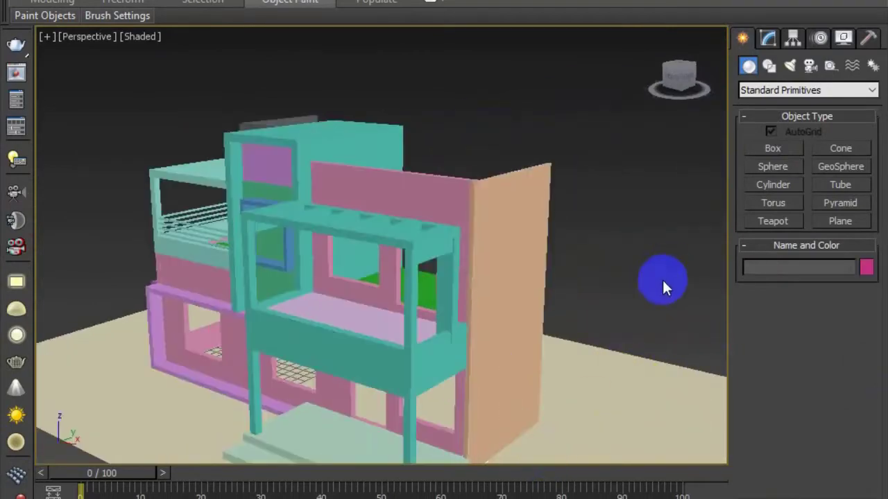
middle_click_drag(663, 283, 546, 333, "alt")
left_click(340, 305)
left_click(769, 39)
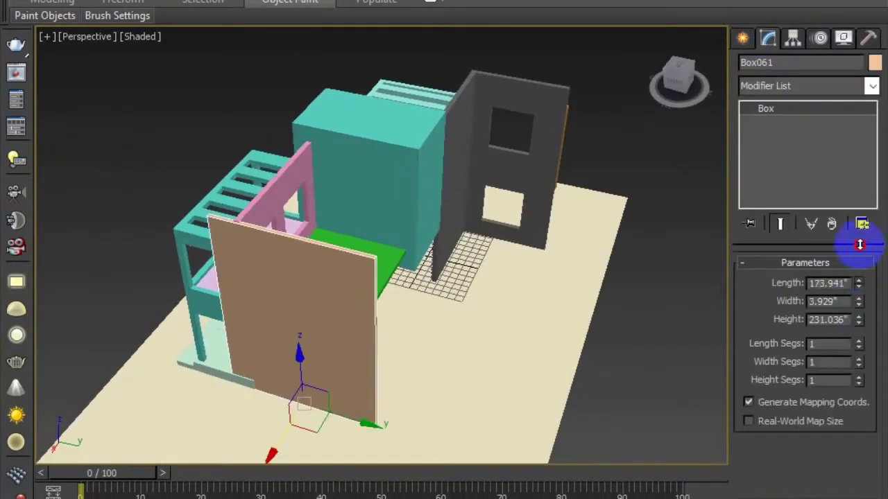
left_click_drag(860, 244, 859, 227)
left_click_drag(374, 424, 420, 425)
Step: Draw a rear wall box between the side wall's far end and the dark slatted wall's end
middle_click_drag(561, 404, 479, 396, "alt")
left_click(743, 40)
left_click(773, 148)
left_click_drag(582, 258, 557, 277)
right_click(572, 275)
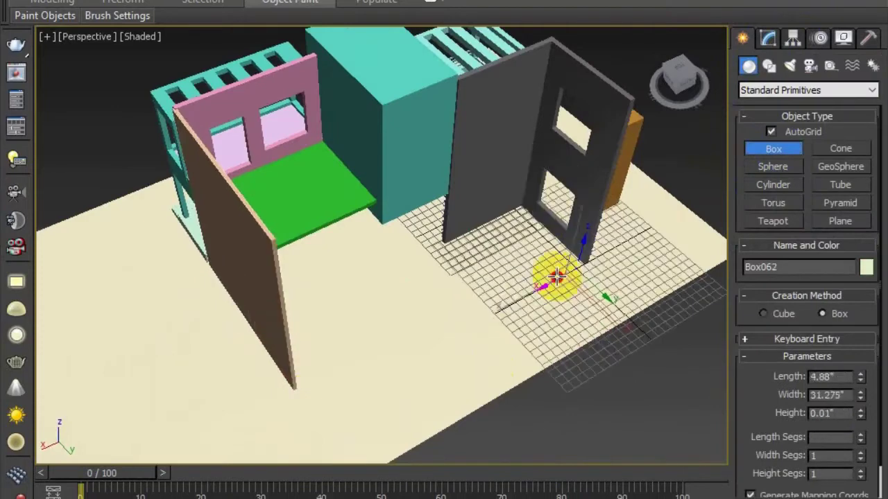
left_click_drag(302, 410, 300, 407)
Step: Position the rear wall against the ends of the two side walls and adjust its height to match them
middle_click_drag(426, 363, 352, 320, "alt")
key("w")
left_click_drag(386, 367, 406, 370)
middle_click_drag(632, 333, 482, 312, "alt")
left_click_drag(474, 317, 475, 326)
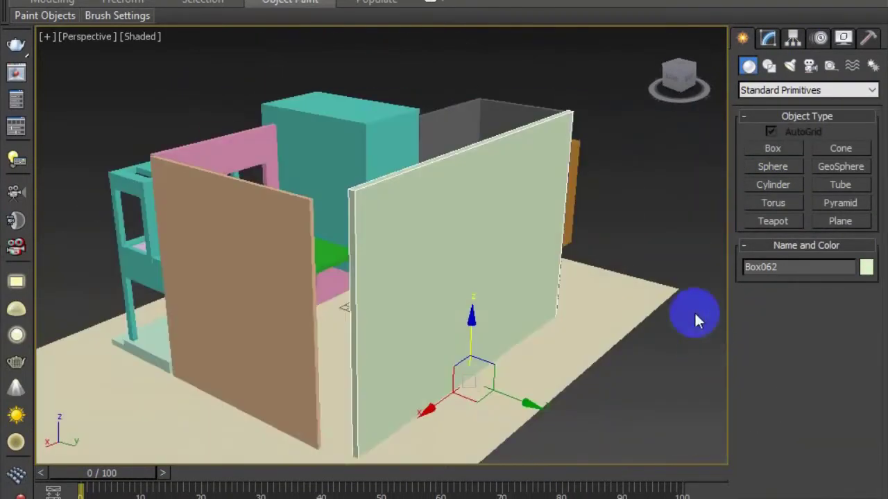
left_click(767, 38)
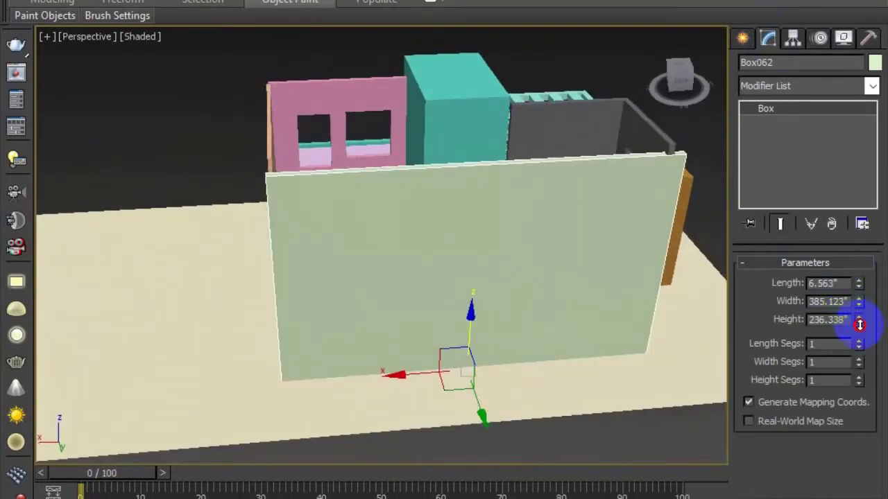
left_click_drag(859, 325, 860, 317)
Step: Convert the rear wall to an editable poly and move its end vertices inward to line up with the dark wall
right_click(517, 279)
left_click(735, 456)
left_click(761, 282)
middle_click_drag(652, 298, 597, 257, "alt")
left_click_drag(670, 113, 725, 455)
middle_click_drag(678, 365, 597, 359)
left_click_drag(533, 271, 501, 266)
scroll(570, 228, "up", 5)
left_click_drag(515, 310, 526, 310)
middle_click_drag(526, 310, 574, 305, "alt")
middle_click_drag(575, 201, 579, 267)
scroll(444, 299, "down", 5)
middle_click_drag(388, 333, 618, 409, "alt")
left_click(802, 108)
Step: Lengthen the side wall to about 233" so that it reaches the rear wall
left_click(409, 367)
middle_click_drag(409, 368, 440, 240)
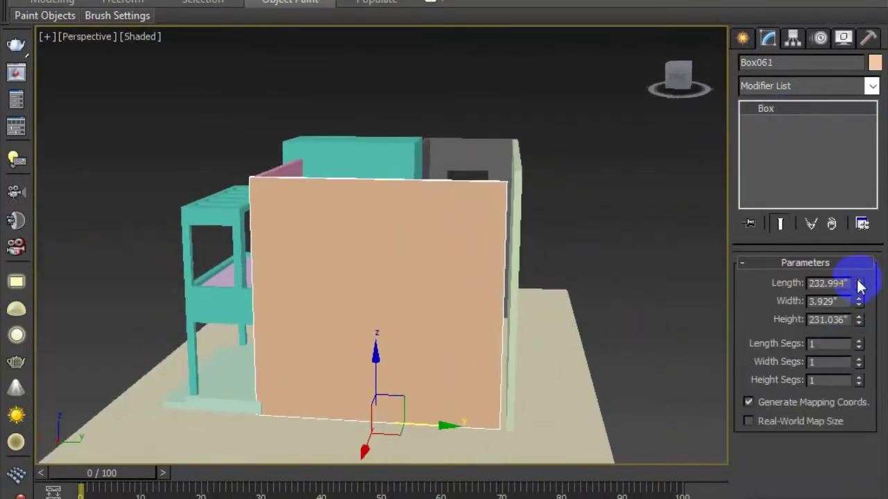
left_click(621, 332)
Step: Draw an inner wall box along the rear edge of the green floor and shift it slightly toward the rear wall
middle_click_drag(621, 333, 763, 378, "alt")
scroll(416, 315, "up", 4)
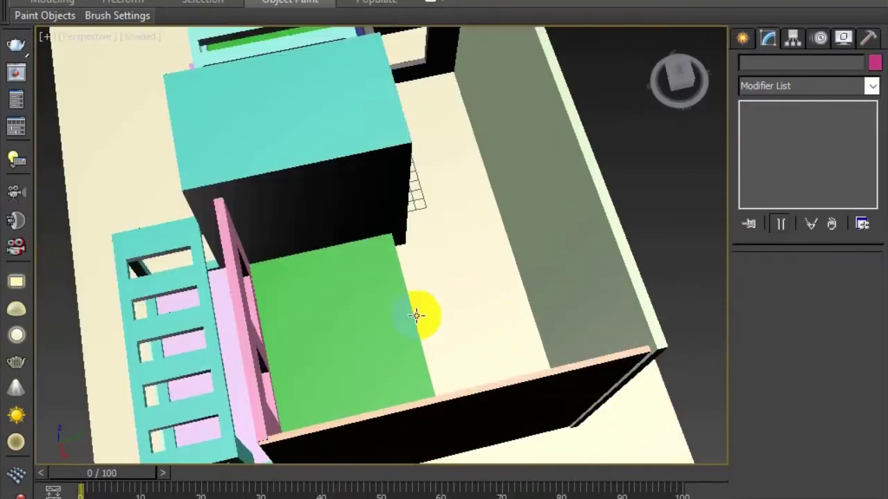
left_click(742, 38)
left_click(773, 148)
left_click(423, 340)
key("w")
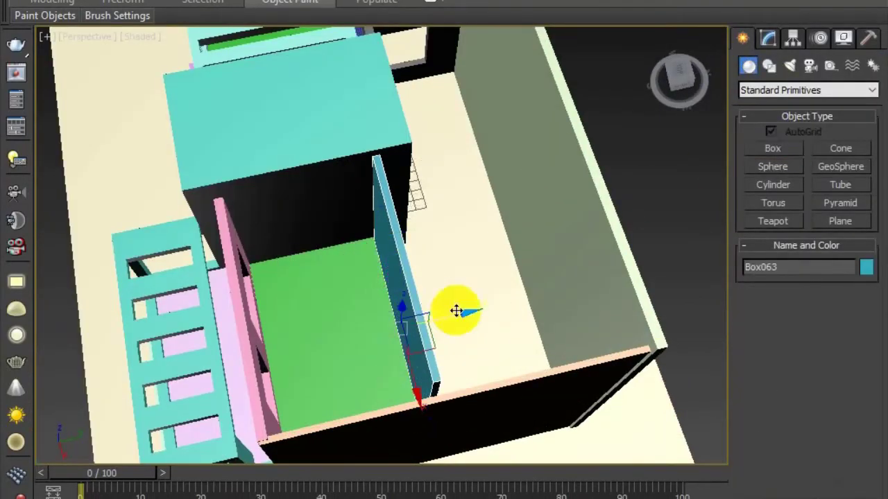
left_click_drag(456, 311, 472, 310)
Step: Draw a partition wall box from the tower's back corner to the rear wall and nudge it into position
middle_click_drag(521, 305, 457, 298, "alt")
left_click(774, 149)
left_click_drag(384, 222, 395, 238)
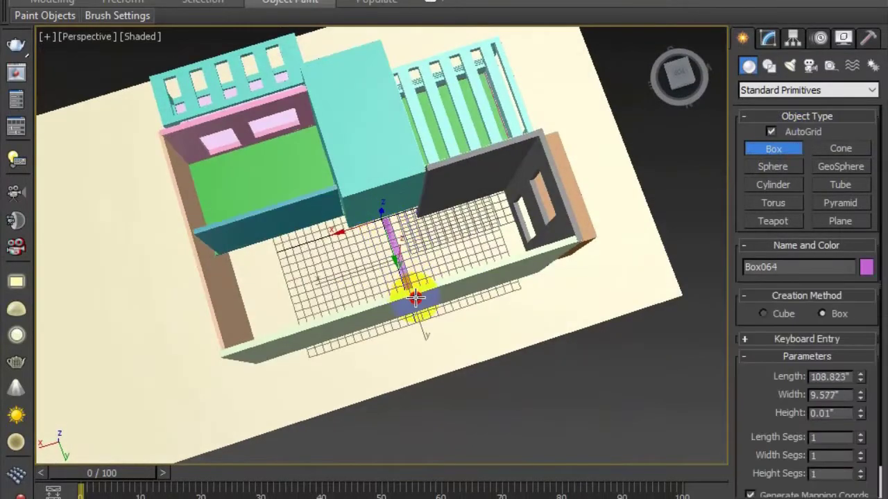
key("w")
middle_click_drag(415, 206, 535, 216, "alt")
left_click_drag(471, 311, 479, 311)
middle_click_drag(485, 291, 520, 363, "alt")
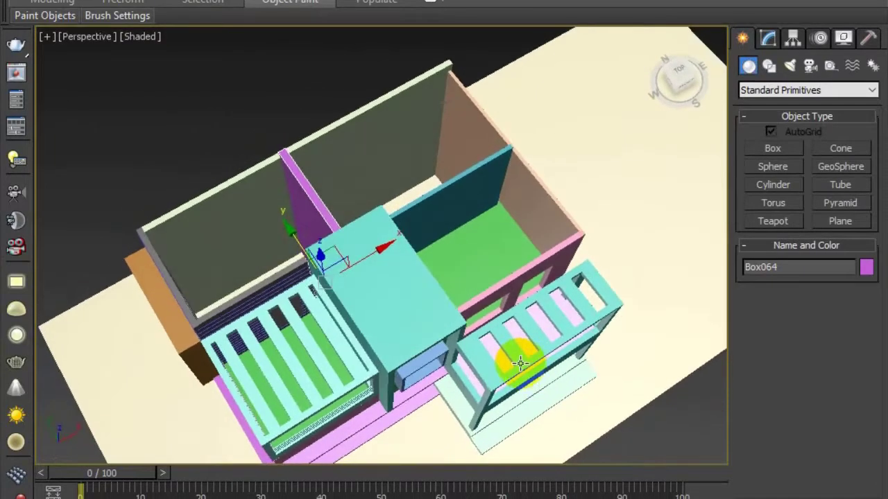
Step: Draw a roof slab about 371" by 127" over the rear rooms and set its height to 5"
left_click(772, 149)
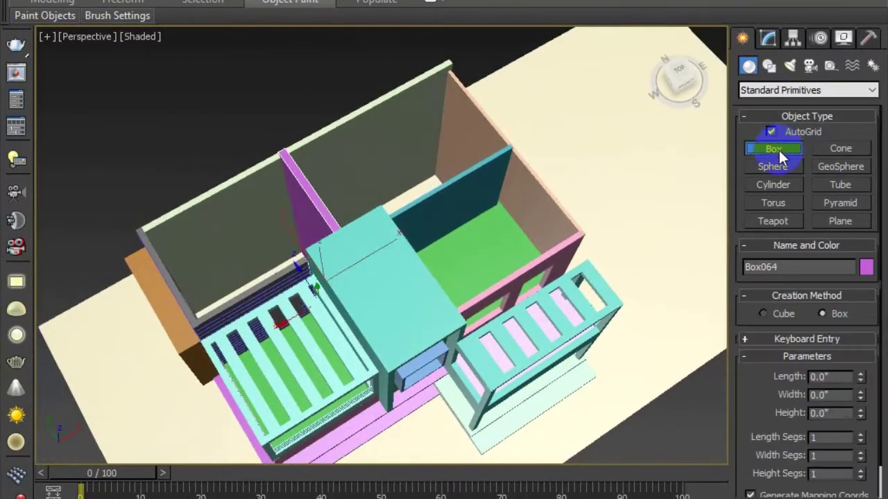
left_click_drag(179, 205, 270, 303)
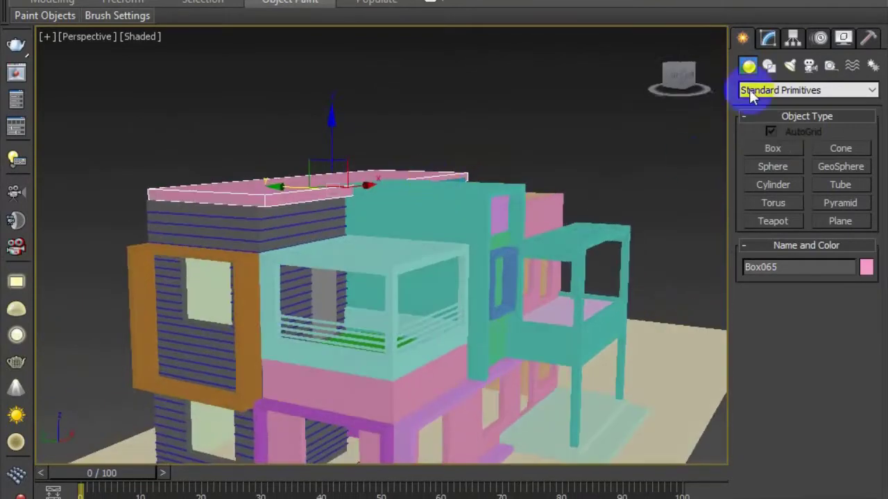
left_click(767, 38)
type("6")
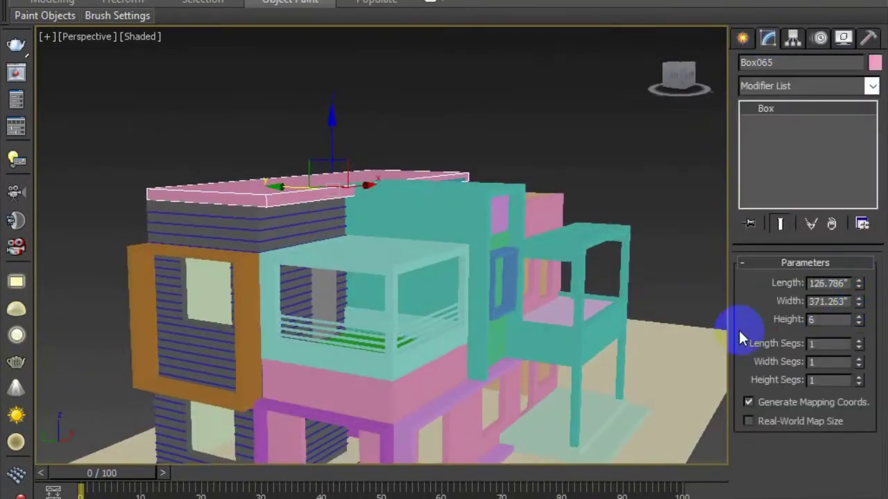
key("Return")
Step: Lower the roof slab slightly so that it rests on the wall tops
scroll(425, 193, "up", 10)
left_click(425, 193)
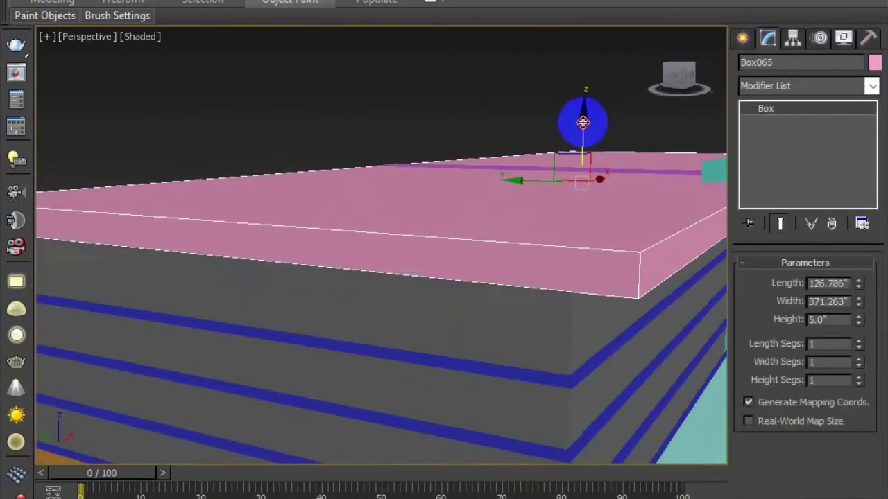
left_click_drag(582, 123, 582, 128)
Step: Divide the roof slab into two segments along its long side and convert it to an editable poly
middle_click_drag(458, 229, 476, 307, "alt")
scroll(476, 307, "down", 8)
left_click(858, 342)
right_click(493, 317)
left_click(636, 475)
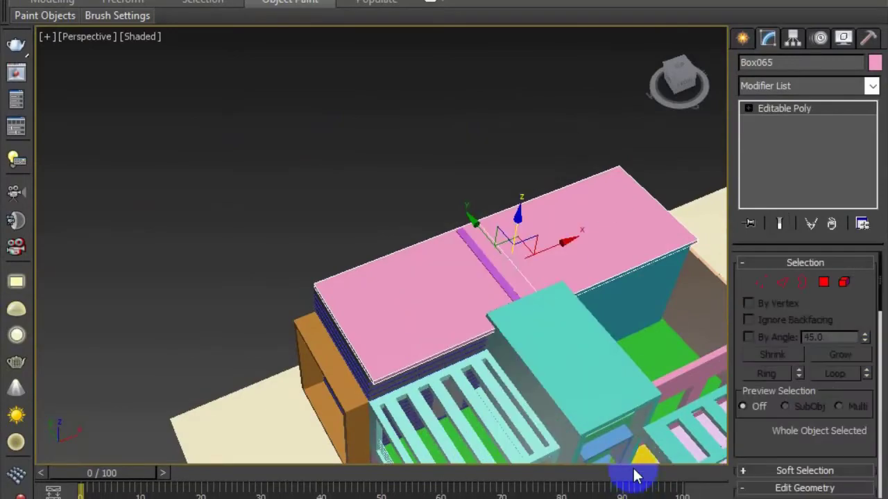
Step: Move the roof slab's rear-edge vertices outward so that the roof overhangs the rear wall
scroll(387, 366, "up", 5)
middle_click_drag(355, 195, 473, 225, "alt")
scroll(474, 226, "down", 6)
middle_click_drag(528, 181, 297, 267, "alt")
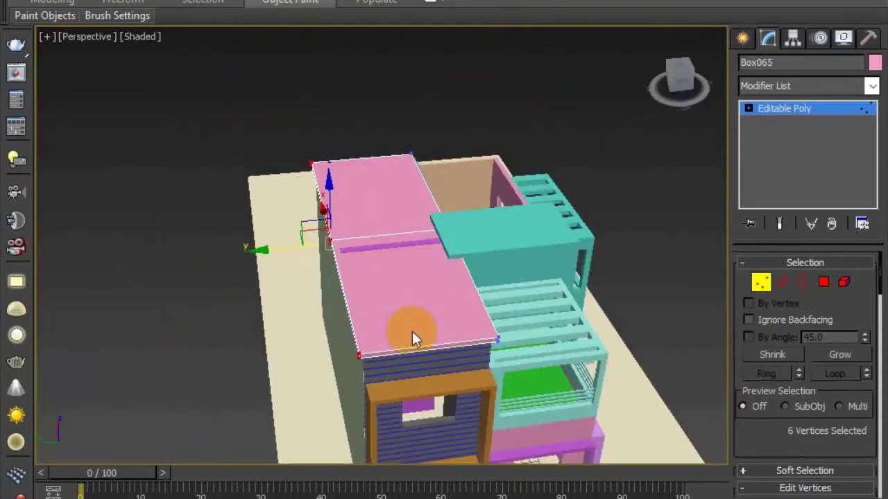
scroll(412, 333, "up", 4)
middle_click_drag(412, 333, 341, 174, "alt")
scroll(385, 235, "down", 5)
Step: Extrude the roof slab's front face beside the tower forward to cover the green-floored room
middle_click_drag(385, 236, 484, 321, "alt")
scroll(485, 321, "up", 4)
key("4")
left_click(490, 321)
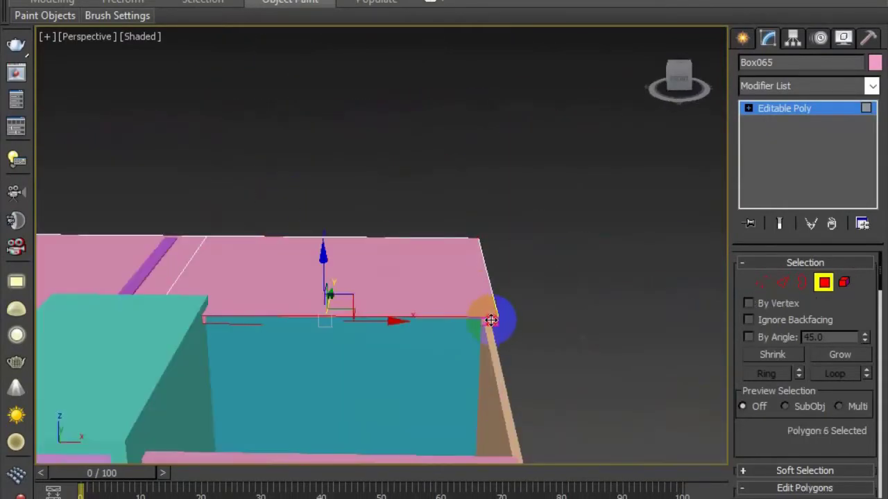
left_click_drag(493, 324, 463, 195)
middle_click_drag(370, 316, 444, 312, "alt")
left_click_drag(276, 362, 388, 400)
Step: Adjust the side wall's height so that its top meets the roof slab
middle_click_drag(507, 391, 564, 242, "alt")
left_click(381, 335)
left_click(484, 282)
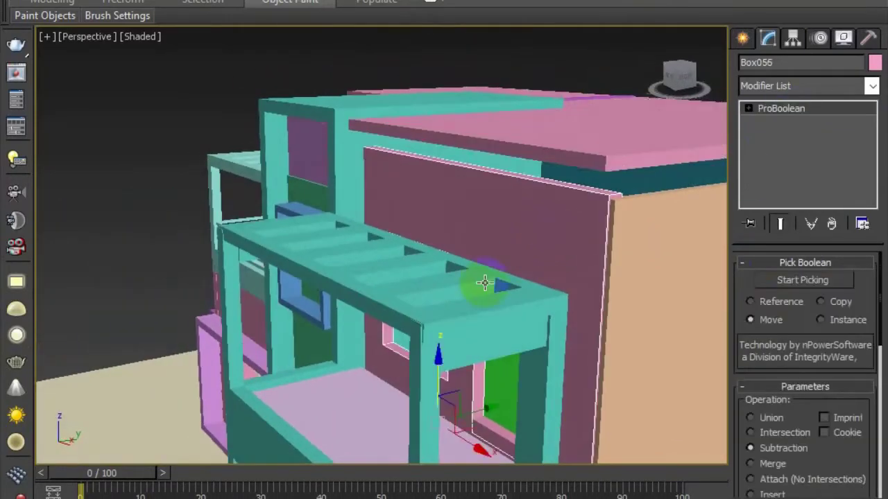
middle_click_drag(565, 306, 594, 350, "alt")
scroll(431, 389, "down", 5)
left_click(430, 394)
left_click(860, 317)
middle_click_drag(428, 408, 537, 411, "alt")
Step: Move the rear-edge vertices of the balcony pergola back against the house wall in the top view
scroll(485, 374, "up", 5)
middle_click_drag(451, 361, 543, 301, "alt")
left_click(498, 317)
key("1")
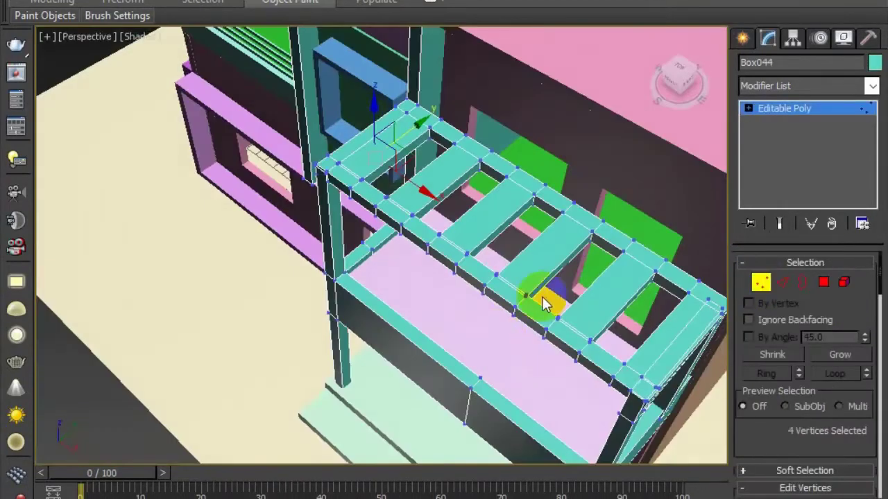
key("alt+w")
middle_click(277, 163)
scroll(278, 163, "up", 2)
key("alt+w")
scroll(406, 242, "up", 3)
scroll(443, 271, "up", 2)
middle_click_drag(444, 273, 227, 273)
left_click_drag(309, 212, 239, 272)
scroll(234, 273, "down", 4)
left_click_drag(131, 223, 487, 286)
scroll(113, 235, "up", 4)
Step: Move the vertices of the pergola's crosswise edge nearest the tower along X in the top view
left_click_drag(174, 140, 210, 236)
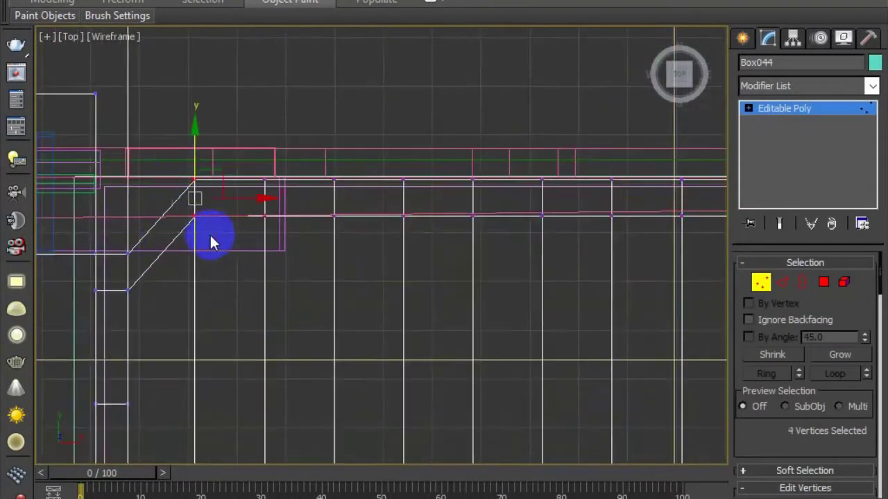
scroll(233, 215, "down", 4)
left_click_drag(206, 342, 234, 396)
left_click_drag(251, 307, 263, 308)
scroll(361, 334, "down", 4)
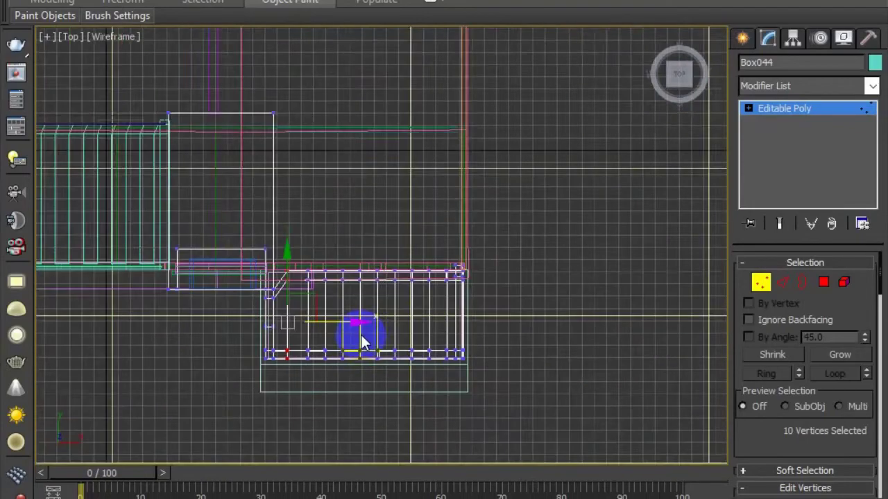
key("p")
middle_click_drag(361, 335, 599, 305, "alt")
Step: Convert the upper front wall behind the balcony to an editable poly
left_click(787, 108)
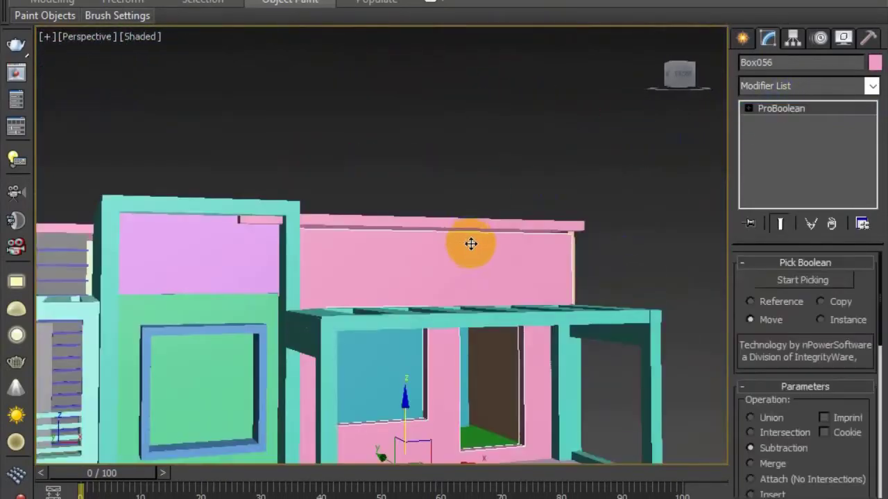
scroll(419, 403, "down", 5)
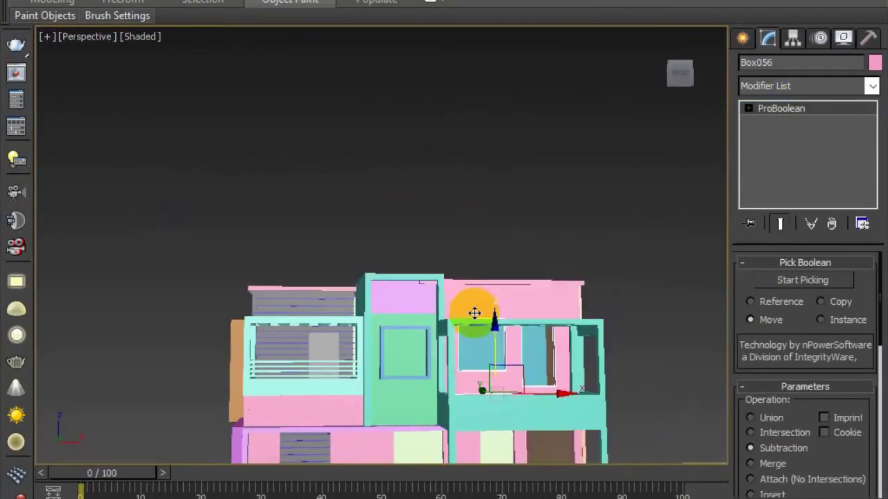
right_click(476, 313)
left_click(693, 481)
Step: Adjust the top vertices of the upper wall's two openings vertically and lower the window's sill vertices
middle_click_drag(636, 373, 597, 361, "alt")
scroll(485, 347, "up", 4)
left_click_drag(396, 271, 558, 310)
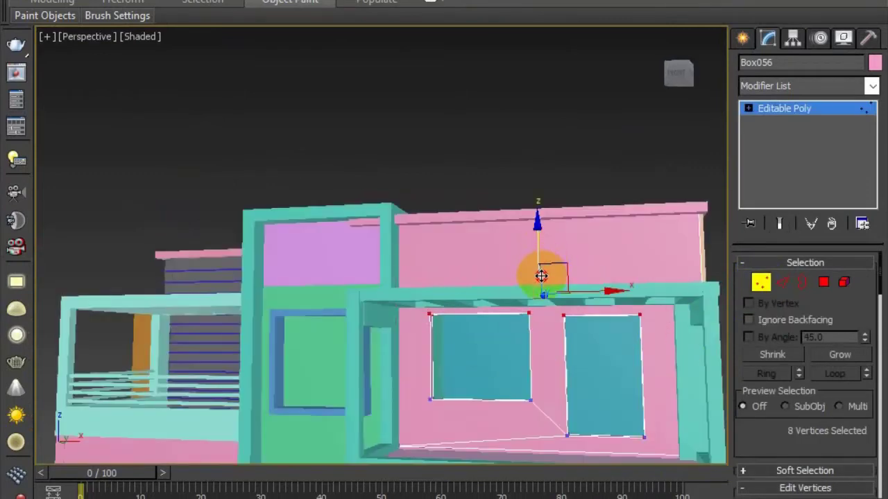
left_click_drag(532, 384, 532, 402)
middle_click_drag(532, 402, 593, 391, "alt")
Step: Lower the bottom vertices of the balcony door opening to the balcony floor level
scroll(593, 393, "up", 6)
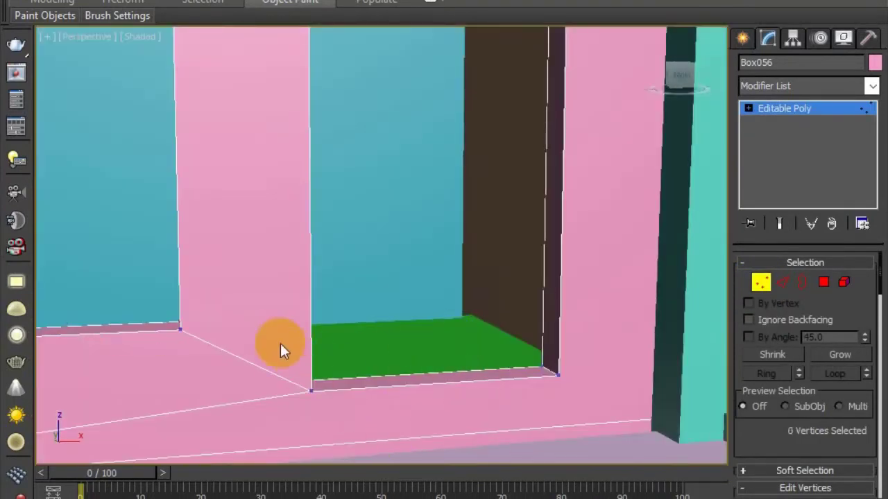
left_click_drag(434, 314, 440, 364)
middle_click_drag(440, 365, 479, 312, "alt")
left_click(865, 112)
scroll(486, 386, "down", 6)
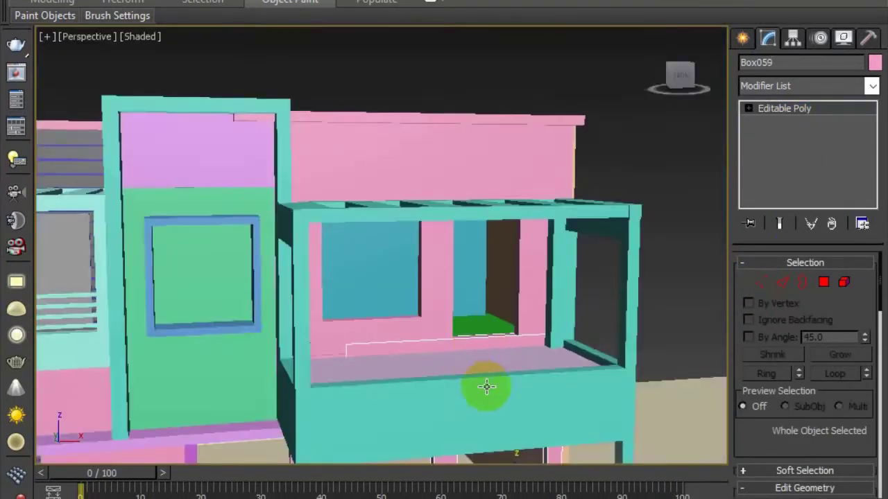
Step: Examine the balcony, ground-floor openings and entrance slab from several angles
middle_click_drag(486, 386, 530, 125)
left_click(552, 312)
middle_click_drag(547, 295, 556, 251, "alt")
left_click(555, 250)
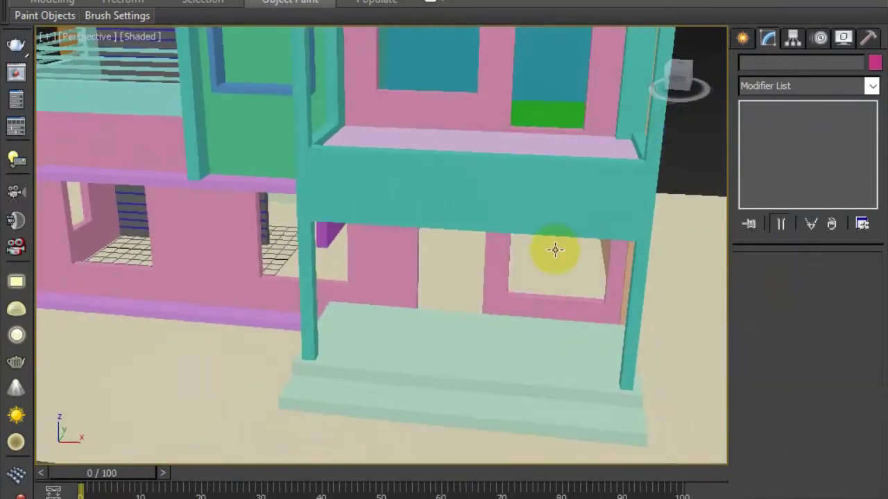
scroll(527, 267, "down", 5)
middle_click_drag(499, 301, 535, 278, "alt")
left_click(489, 272)
left_click(595, 239)
Step: Draw a thin horizontal railing box between the balcony's front posts, spanning about 149"
scroll(527, 256, "up", 4)
left_click(479, 278)
scroll(450, 291, "up", 5)
middle_click_drag(444, 291, 886, 220)
left_click(743, 38)
left_click(773, 149)
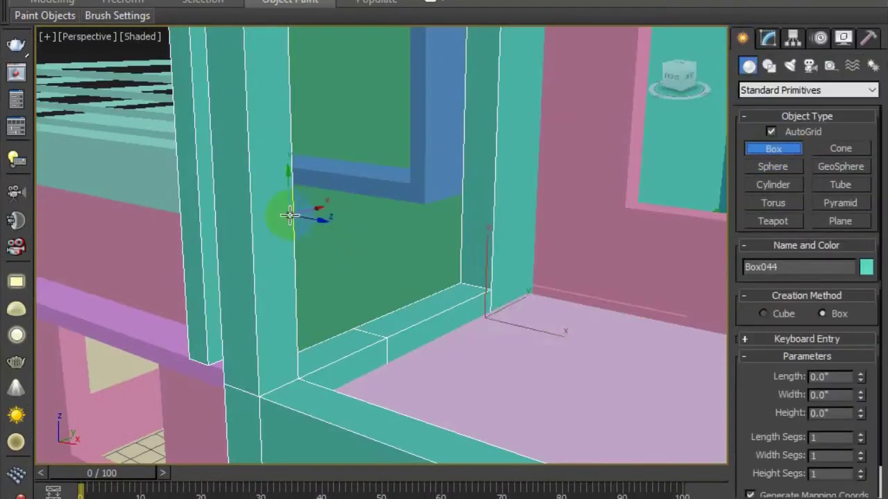
left_click_drag(277, 199, 277, 201)
left_click(658, 322)
Step: Set the balcony railing box's length to 2"
scroll(658, 323, "down", 8)
middle_click_drag(555, 319, 640, 323, "alt")
scroll(659, 328, "up", 5)
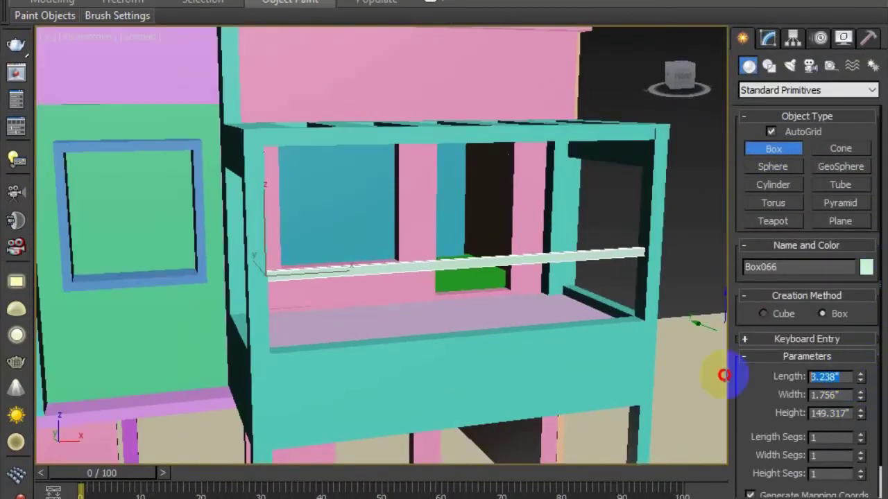
middle_click_drag(620, 281, 554, 333, "alt")
middle_click_drag(652, 307, 756, 198, "alt")
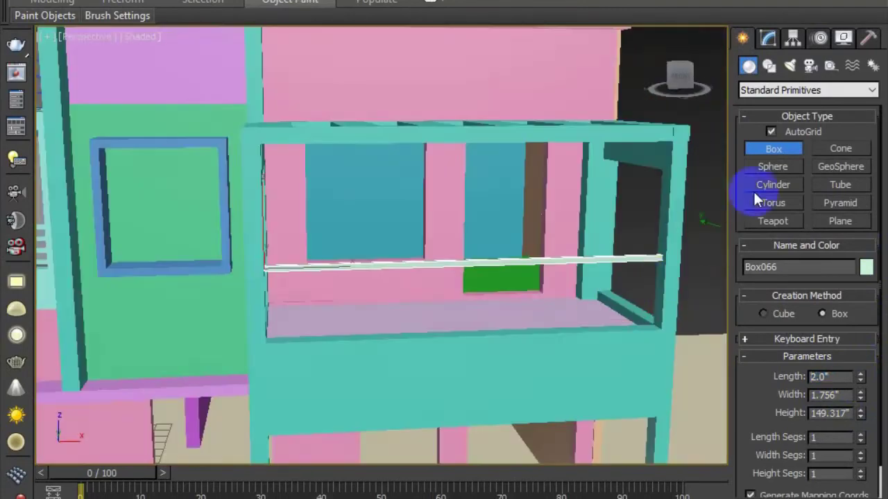
Step: Draw a vertical plane filling the gap between the balcony's front posts, from the parapet up to the railing bar
left_click(840, 221)
middle_click_drag(554, 277, 503, 267, "alt")
left_click_drag(274, 264, 665, 341)
right_click(538, 306)
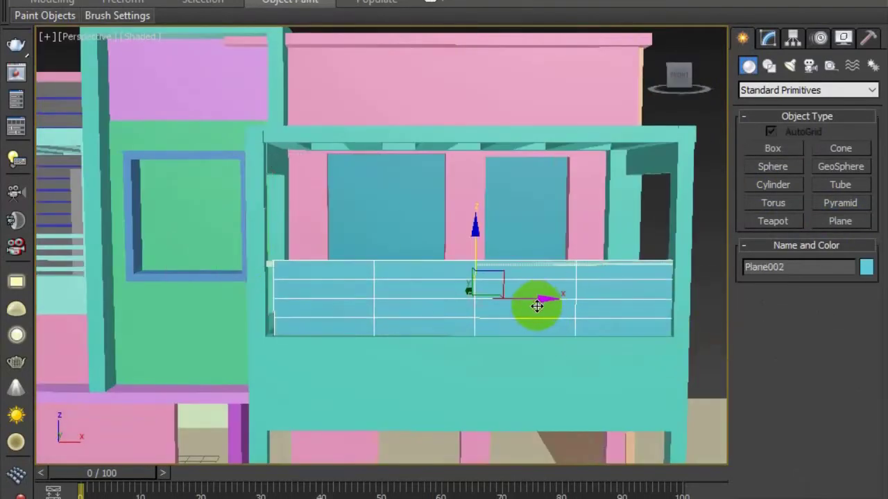
left_click(767, 37)
left_click(819, 300)
Step: Copy the tower's blue window frame, rotate the copy about the vertical axis, and position it over the balcony's tower-side opening
mouse_move(525, 326)
middle_mouse_down("alt")
mouse_move(440, 293)
mouse_move(357, 303)
mouse_move(515, 316)
middle_mouse_up("alt")
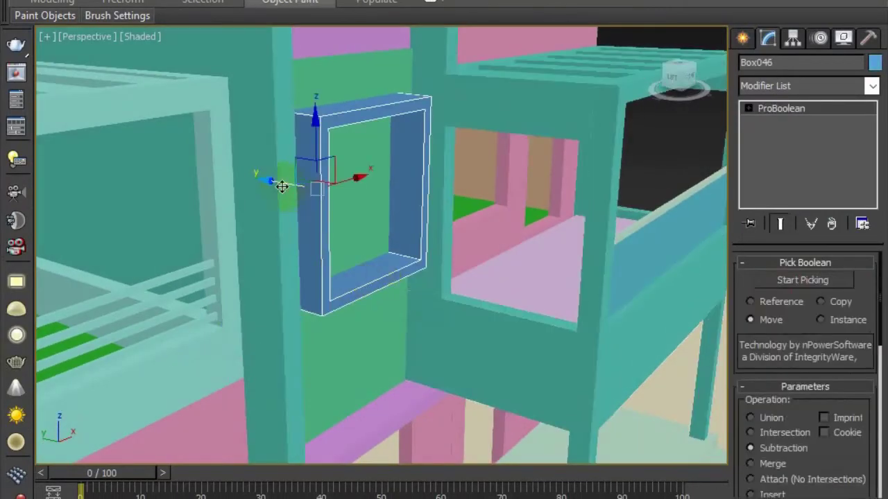
mouse_move(282, 186)
left_mouse_down("shift")
mouse_move(423, 235)
mouse_move(604, 228)
mouse_move(595, 228)
left_mouse_up("shift")
left_click(443, 312)
key("e")
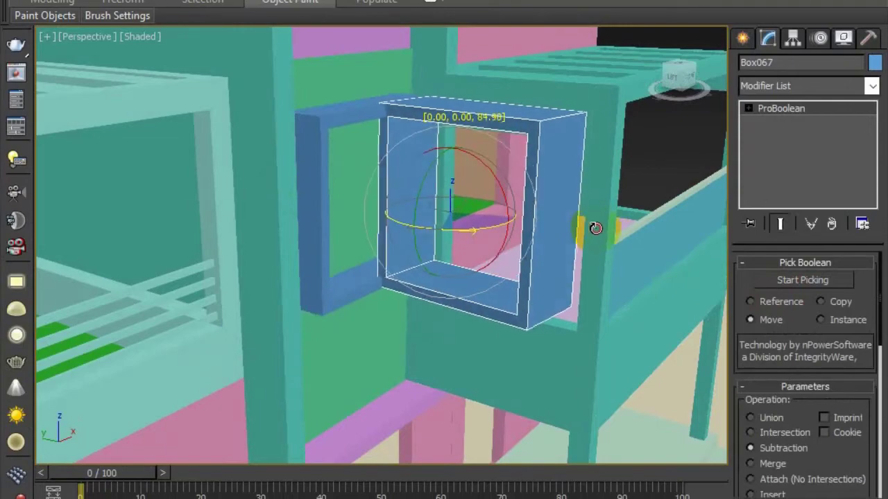
middle_click_drag(605, 225, 481, 317, "alt")
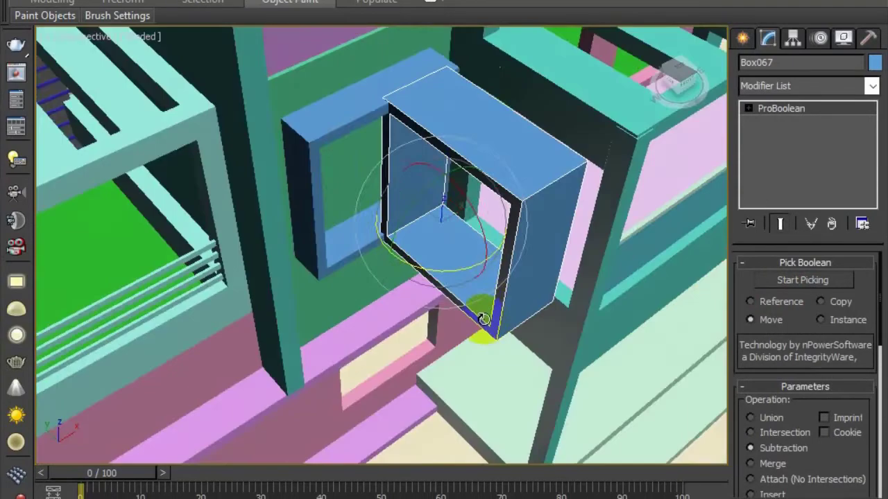
key("w")
left_click_drag(405, 201, 434, 213)
left_click_drag(509, 213, 547, 197)
Step: Convert the copied frame to an editable poly, shift its vertices to make it shallower, and seat it in the balcony's side opening
middle_click_drag(547, 197, 563, 155, "alt")
right_click(563, 154)
mouse_move(592, 316)
left_click(777, 331)
key("1")
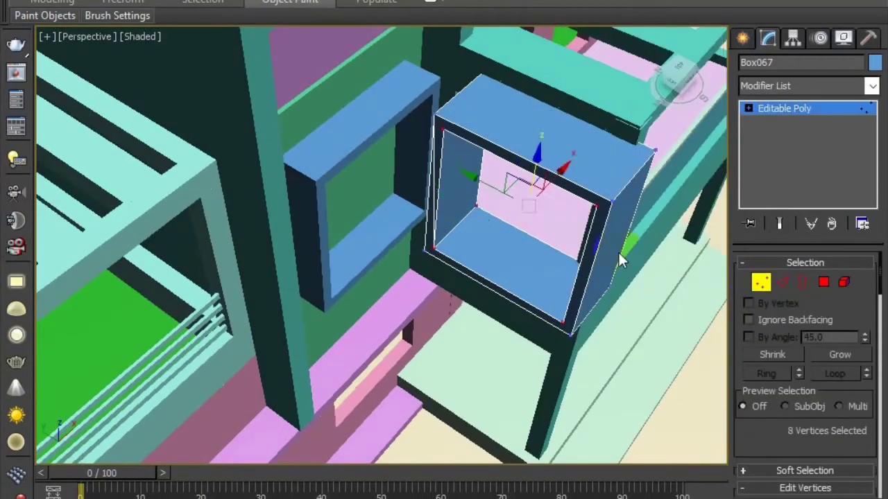
middle_click_drag(618, 253, 593, 191, "alt")
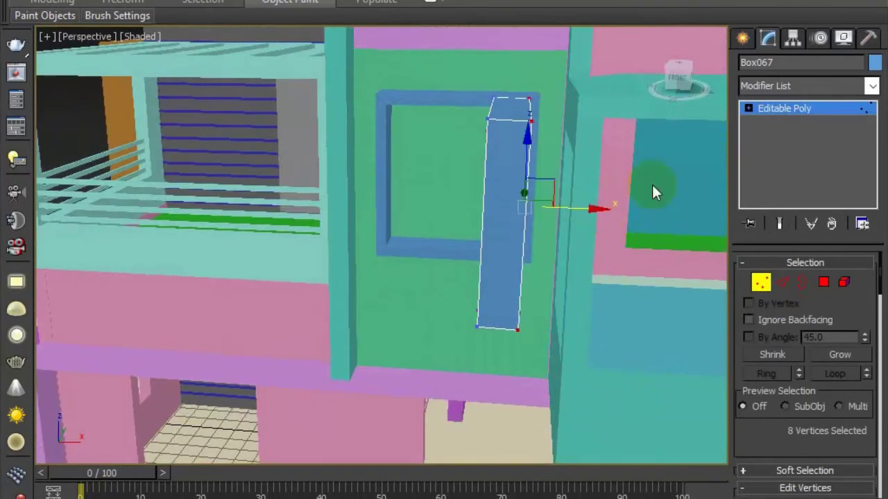
left_click(777, 110)
left_click_drag(557, 206, 600, 207)
middle_click_drag(550, 273, 630, 300, "alt")
left_click_drag(341, 283, 319, 281)
middle_click_drag(397, 305, 355, 251, "alt")
left_click(761, 282)
middle_click_drag(359, 416, 410, 305)
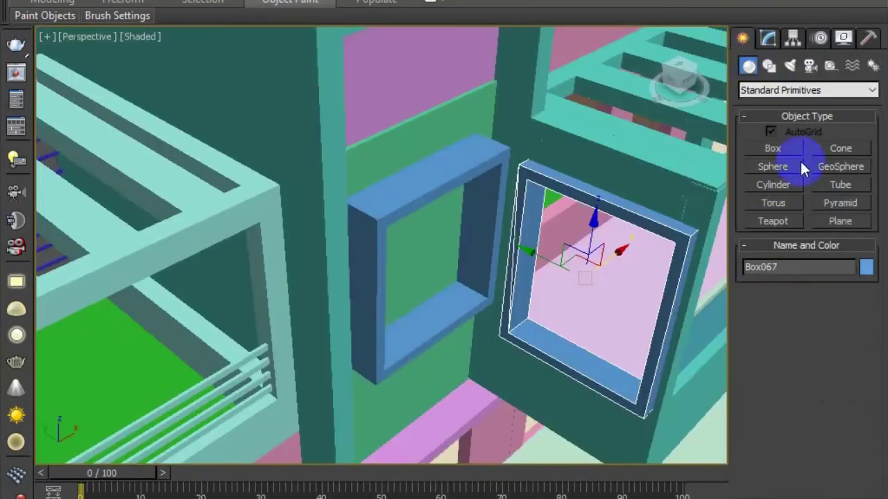
Step: Draw a vertical cylinder bar inside the side frame with radius 0.706", height 59.332", 1 height segment and 7 sides
left_click(774, 184)
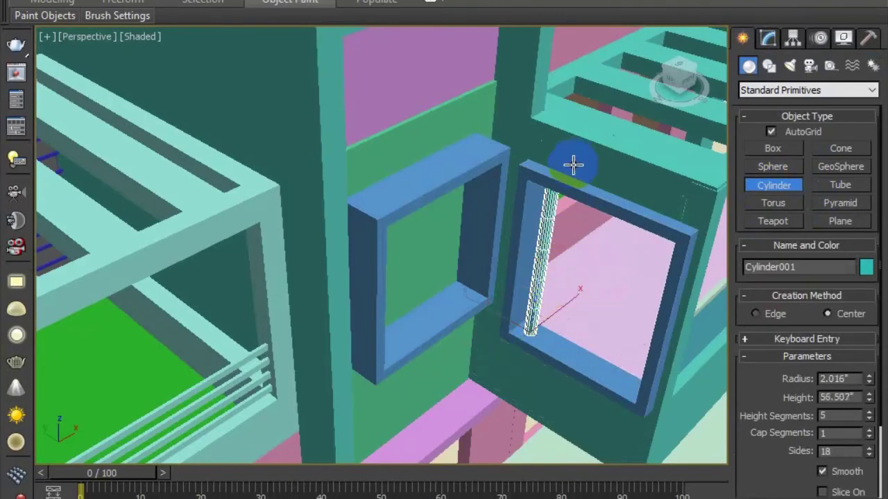
right_click(557, 300)
scroll(547, 307, "up", 5)
scroll(547, 308, "down", 2)
middle_click_drag(547, 307, 472, 319)
left_click(767, 38)
left_click(868, 289)
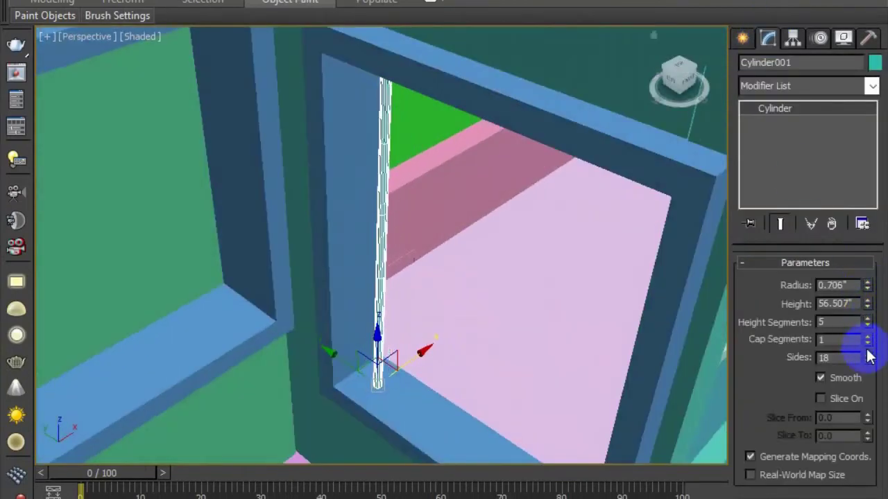
middle_click_drag(571, 364, 634, 331, "alt")
left_click_drag(868, 305, 867, 301)
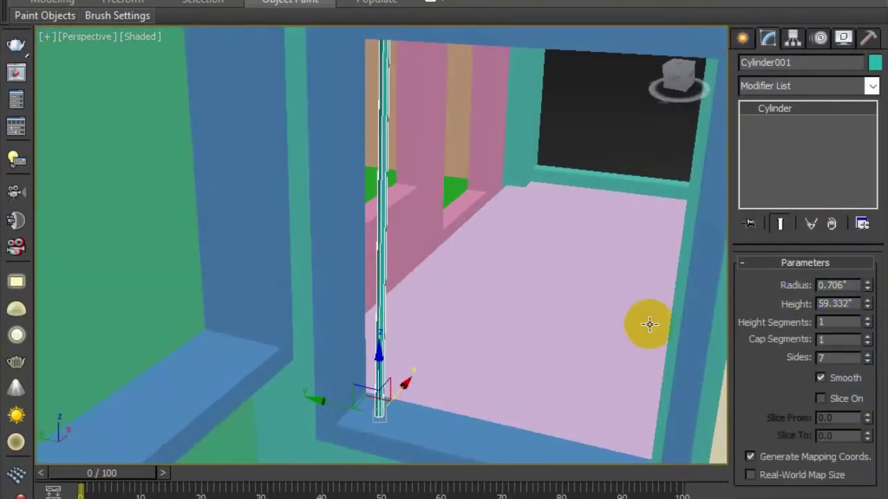
Step: Position the bar at the frame's inner edge and copy it at even spacing across the whole frame opening
middle_click_drag(430, 322, 465, 332, "alt")
left_click_drag(376, 295, 362, 310)
middle_click_drag(409, 329, 489, 301, "alt")
left_click_drag(303, 366, 320, 365, "shift")
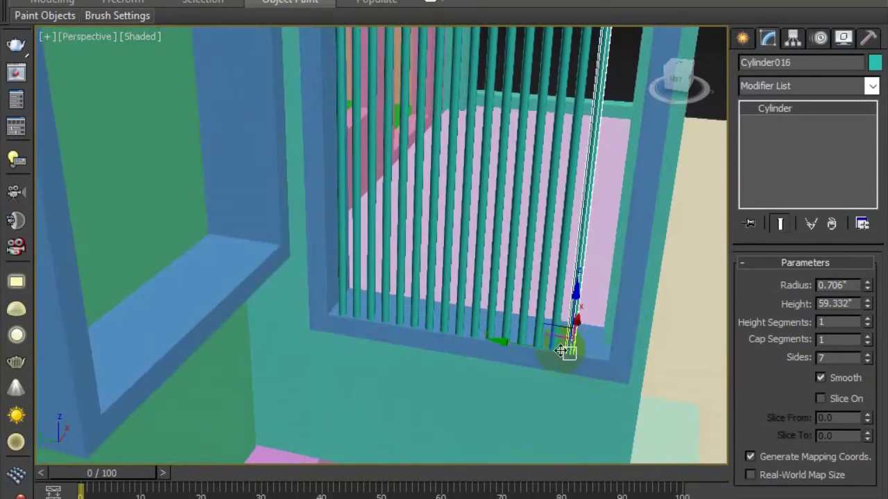
left_click_drag(576, 326, 607, 306, "shift")
key("Return")
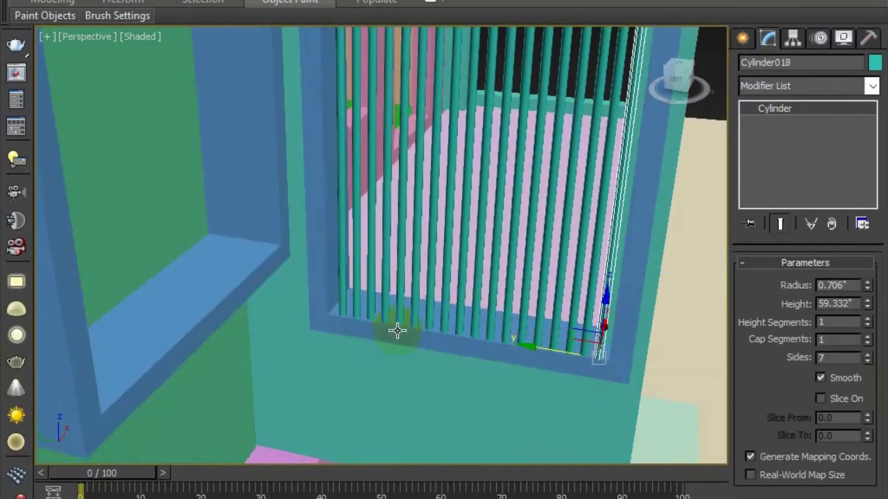
Step: Select all the vertical bars in the side frame and group them
left_click(391, 311, "ctrl")
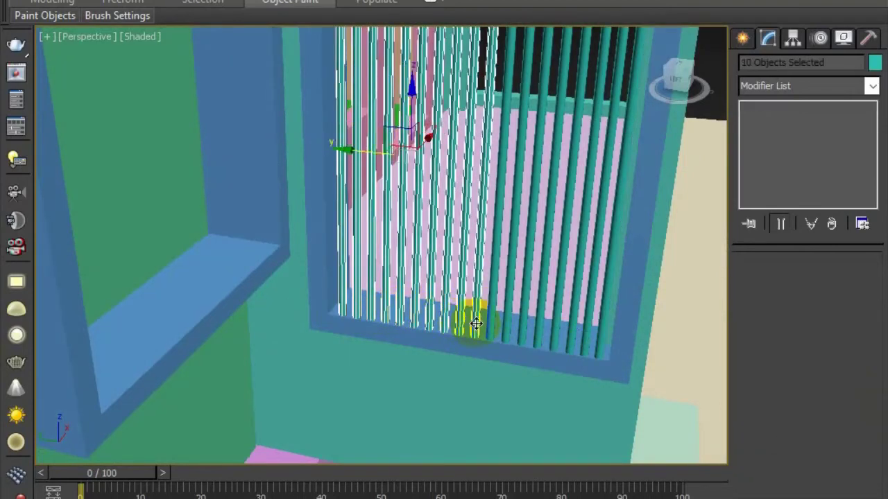
left_click(604, 339, "ctrl")
left_click(135, 0)
left_click(142, 0)
left_click(466, 265)
Step: Copy the blue side frame together with its bars and place the copy at the opening on the balcony's opposite side
left_click(359, 326)
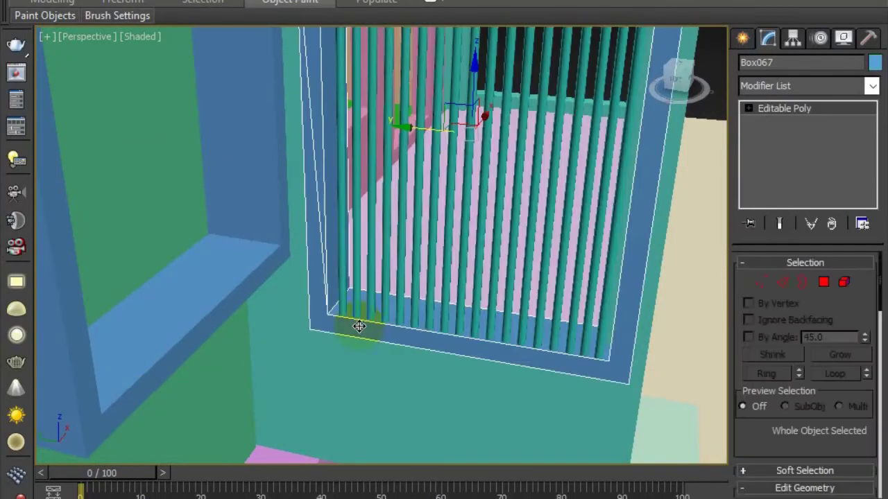
left_click(375, 303, "ctrl")
scroll(377, 301, "down", 4)
mouse_move(377, 301)
middle_mouse_down("alt")
mouse_move(406, 295)
mouse_move(275, 290)
middle_mouse_up("alt")
left_click_drag(321, 215, 696, 201, "shift")
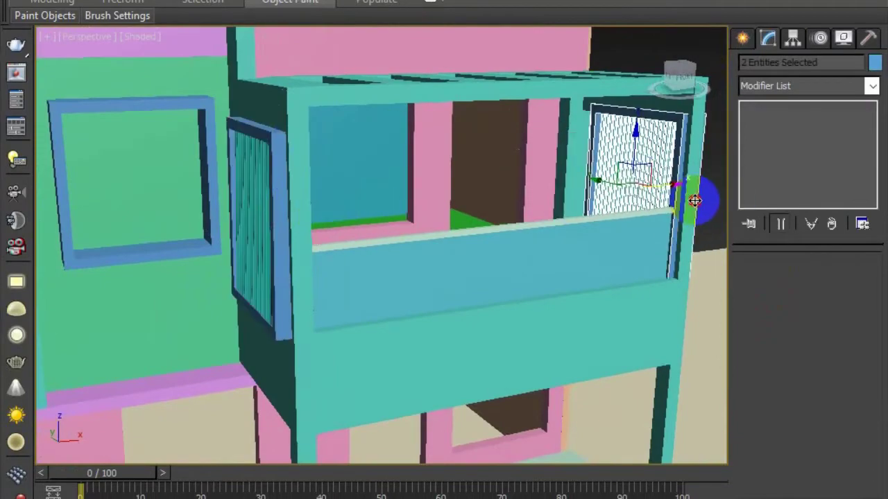
left_click(470, 319)
middle_click_drag(513, 311, 399, 299, "alt")
middle_click_drag(399, 299, 208, 299)
left_click_drag(494, 190, 509, 193)
middle_click_drag(382, 198, 439, 218, "alt")
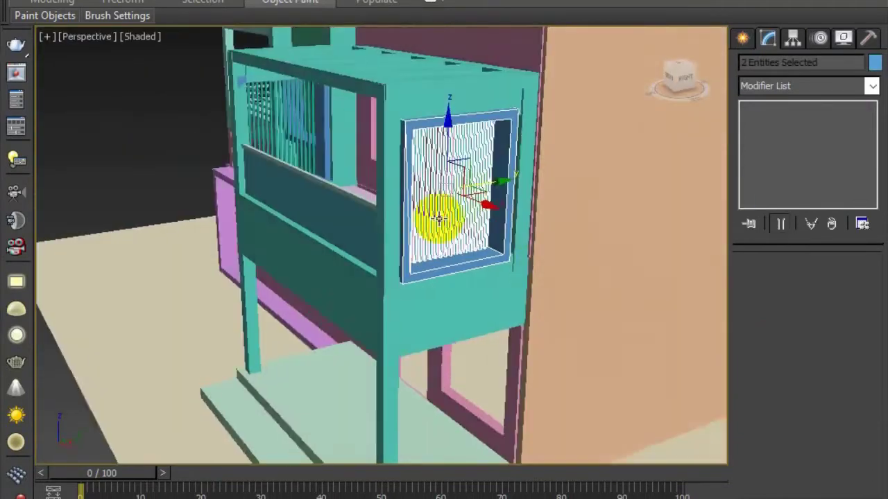
Step: Mirror the copied frame and bars and move them outward into the balcony's far side opening
scroll(439, 218, "up", 2)
left_click(541, 0)
left_click_drag(447, 93, 286, 93)
left_click(237, 362)
left_click(610, 277)
mouse_move(510, 229)
middle_mouse_down("alt")
mouse_move(541, 264)
mouse_move(515, 240)
middle_mouse_up("alt")
left_click(517, 240)
left_click(556, 250, "ctrl")
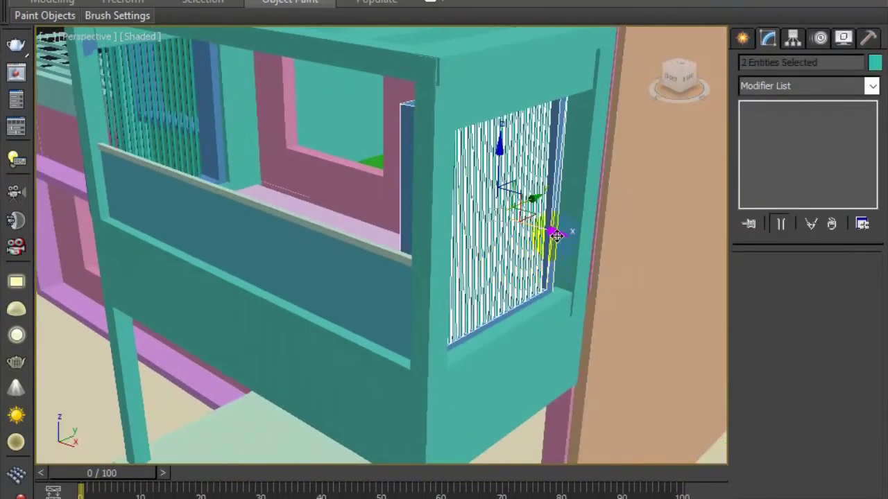
left_click_drag(555, 234, 604, 258)
Step: Move the vertices along the house-side edge of the balcony's far side opening to meet the barred frame
left_click(618, 295)
middle_click_drag(619, 297, 579, 279, "alt")
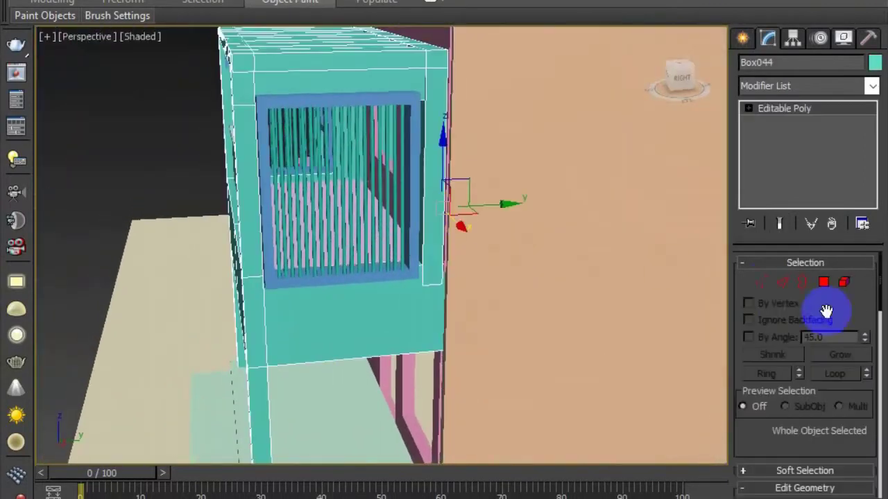
left_click(761, 282)
left_click(426, 74)
left_click(388, 57)
left_click(409, 76)
middle_click_drag(416, 125, 426, 143, "alt")
left_click_drag(428, 136, 463, 163)
middle_click_drag(476, 309, 463, 264)
left_click_drag(413, 390, 444, 419, "ctrl")
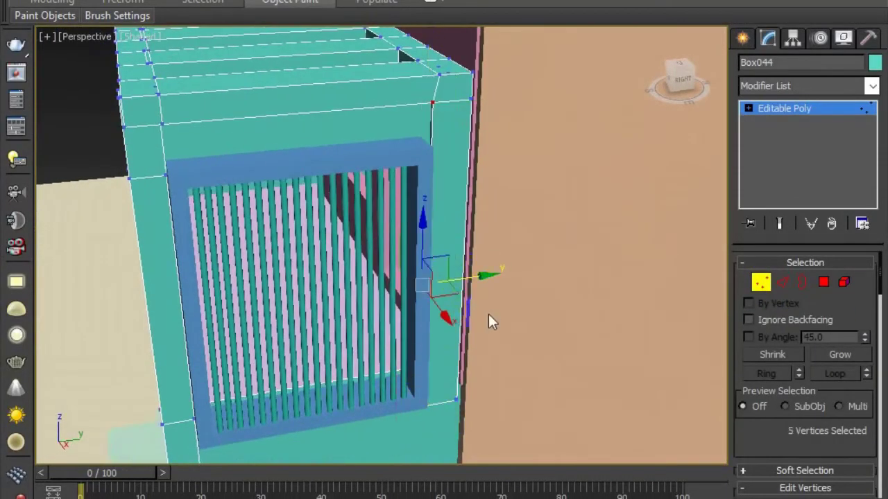
middle_click_drag(489, 315, 467, 287, "alt")
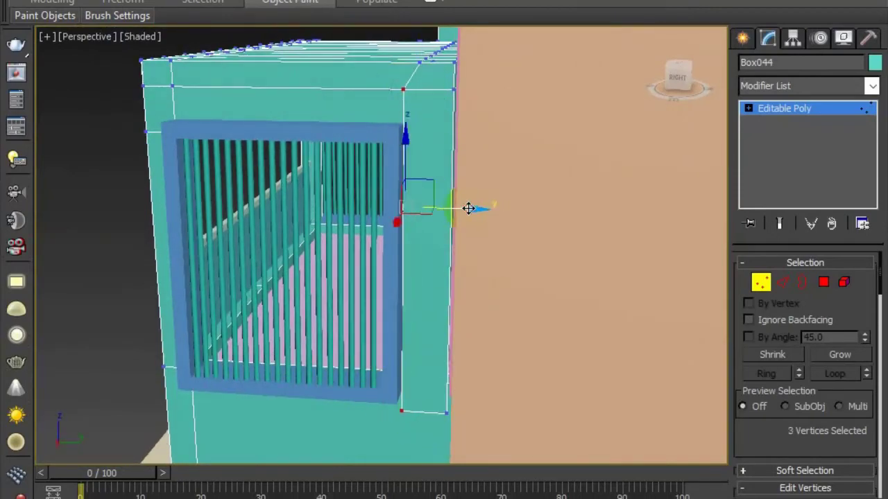
Step: Adjust the inner corner vertices of the balcony's far side wall and those beneath the pergola beams
key("1")
left_click(392, 167)
left_click(373, 159, "ctrl")
middle_click_drag(378, 276, 756, 243)
left_click(200, 236)
key("1")
left_click_drag(143, 402, 164, 418, "ctrl")
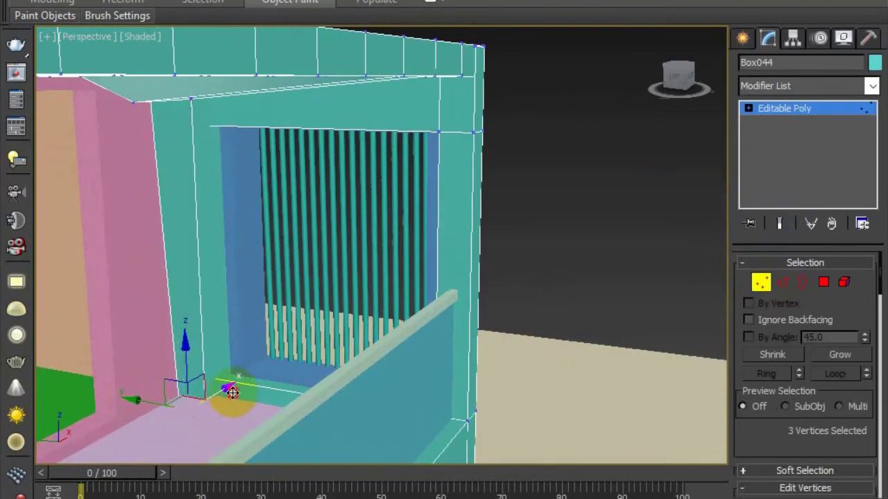
middle_click_drag(230, 349, 192, 187, "alt")
left_click_drag(221, 142, 221, 141)
left_click_drag(184, 100, 184, 83)
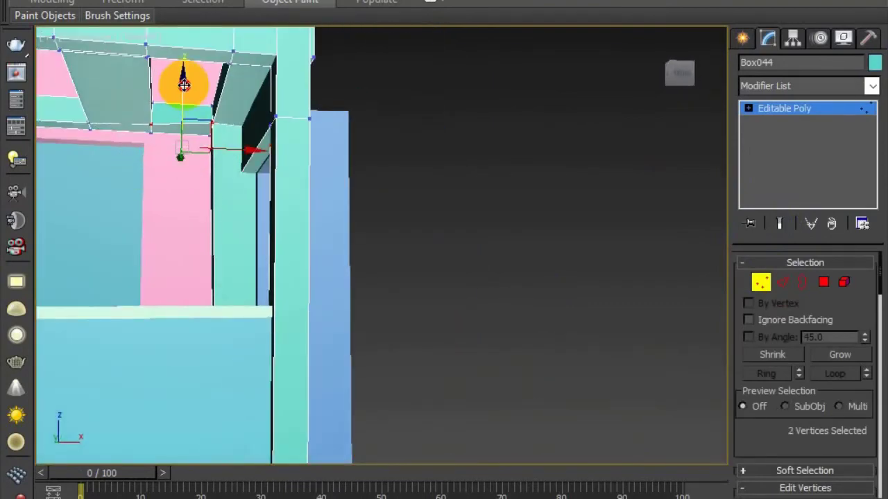
middle_click_drag(184, 83, 210, 115, "alt")
scroll(210, 115, "down", 5)
left_click(475, 205)
middle_click_drag(475, 206, 402, 342, "alt")
scroll(474, 203, "down", 3)
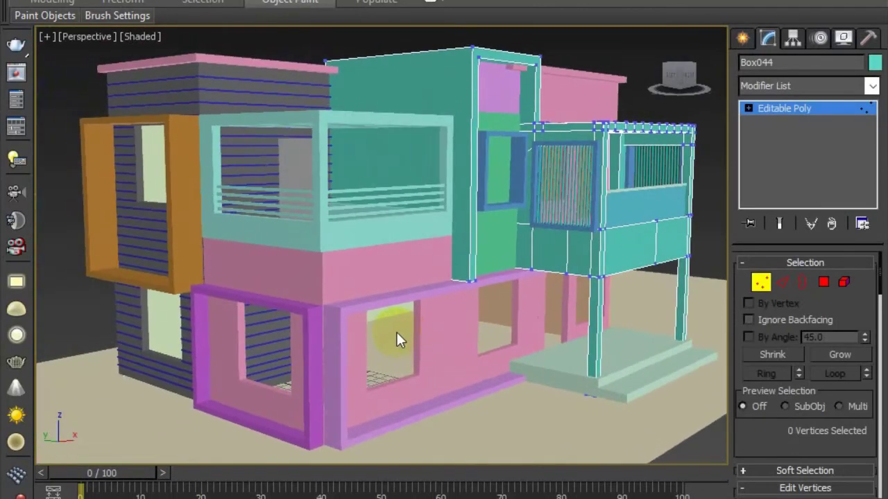
Step: Bring a saved four-panel window model with glazing bars into the scene from disk
left_click(28, 1)
left_click(60, 143)
left_click(53, 197)
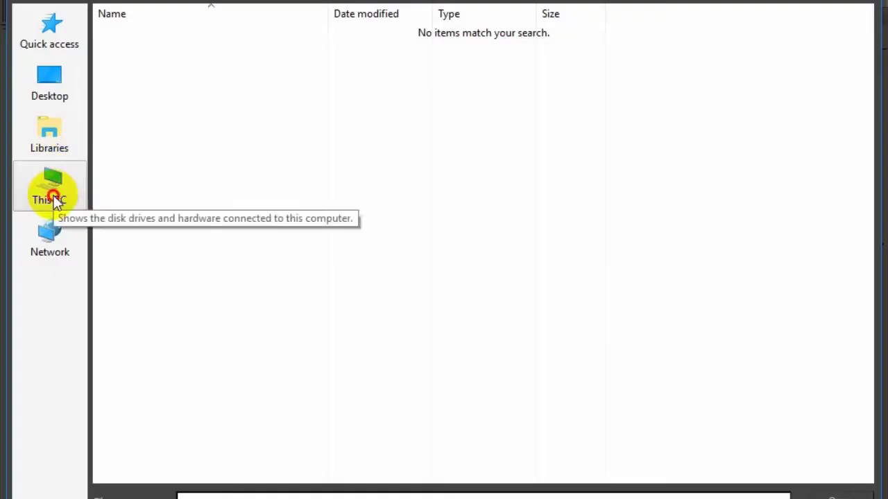
double_click(381, 254)
double_click(156, 36)
double_click(604, 107)
left_click(365, 495)
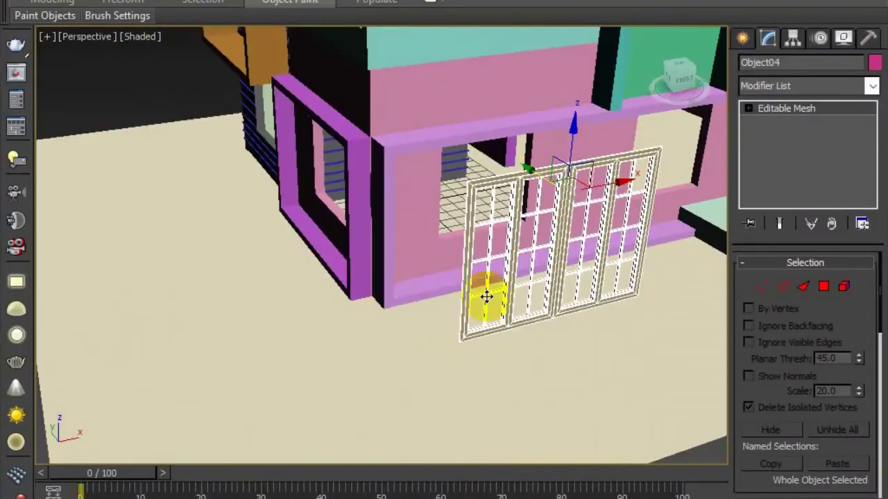
Step: Move the four-panel window up and across to the ground-floor front opening
left_click_drag(486, 298, 469, 154)
scroll(468, 154, "up", 3)
middle_click_drag(469, 154, 477, 284)
left_click_drag(573, 201, 546, 199)
scroll(464, 221, "up", 3)
middle_click_drag(545, 200, 417, 228, "alt")
Step: Scale the four-panel window in height and width and shift it to fit the ground-floor opening
key("r")
left_click_drag(441, 144, 442, 126)
key("w")
left_click_drag(442, 160, 442, 132)
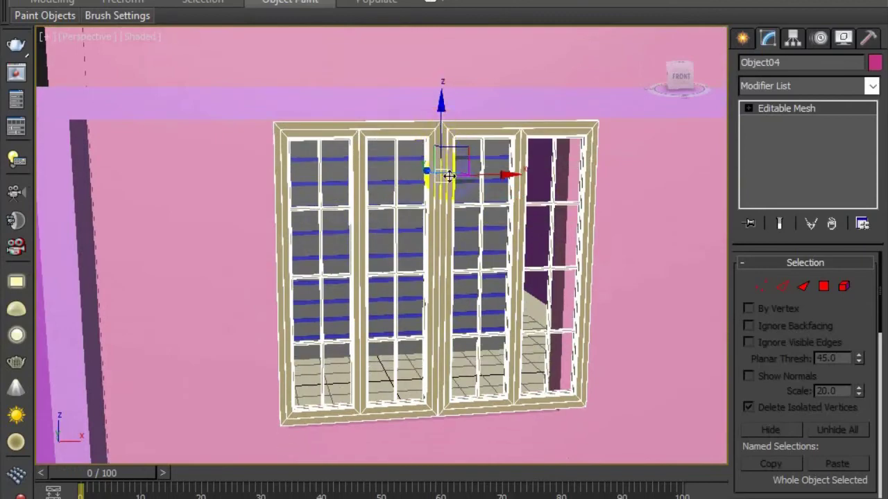
left_click_drag(377, 177, 386, 175)
key("w")
left_click_drag(481, 172, 466, 172)
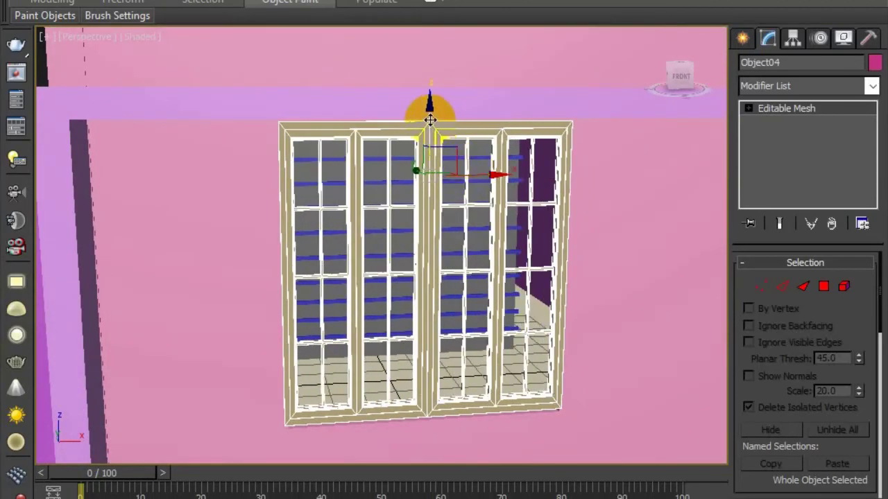
Step: Align the four-panel window with the wall and seat it within the opening's depth
middle_click_drag(431, 122, 426, 250, "alt")
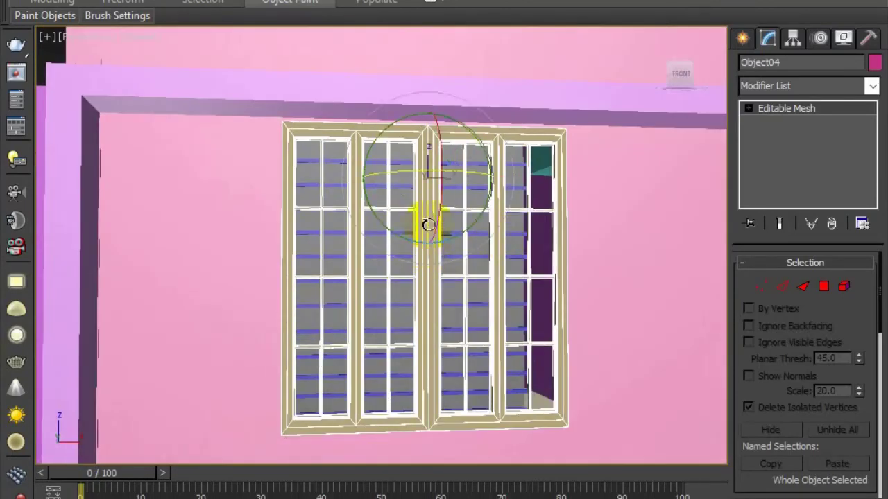
middle_click_drag(457, 292, 519, 310, "alt")
key("w")
left_click_drag(393, 168, 384, 164)
Step: Draw a glass plane covering the panes of the ground-floor four-panel window
middle_click_drag(515, 281, 567, 268, "alt")
left_click(742, 38)
left_click(841, 221)
key("w")
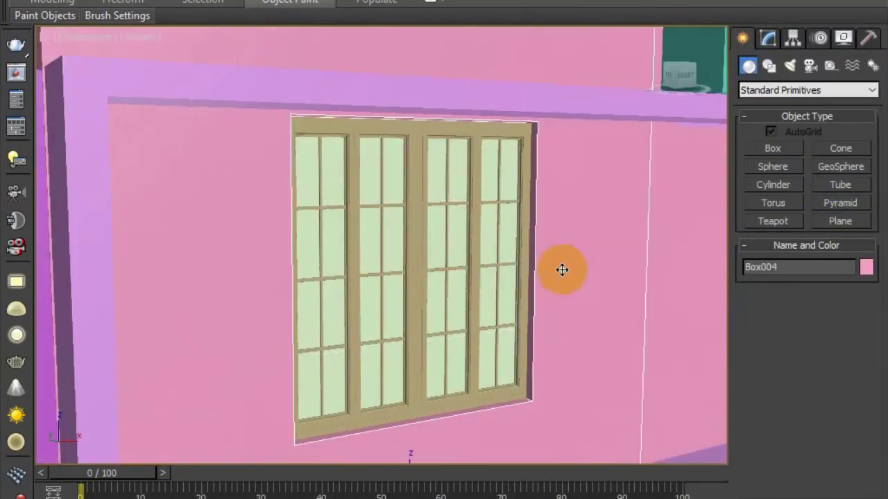